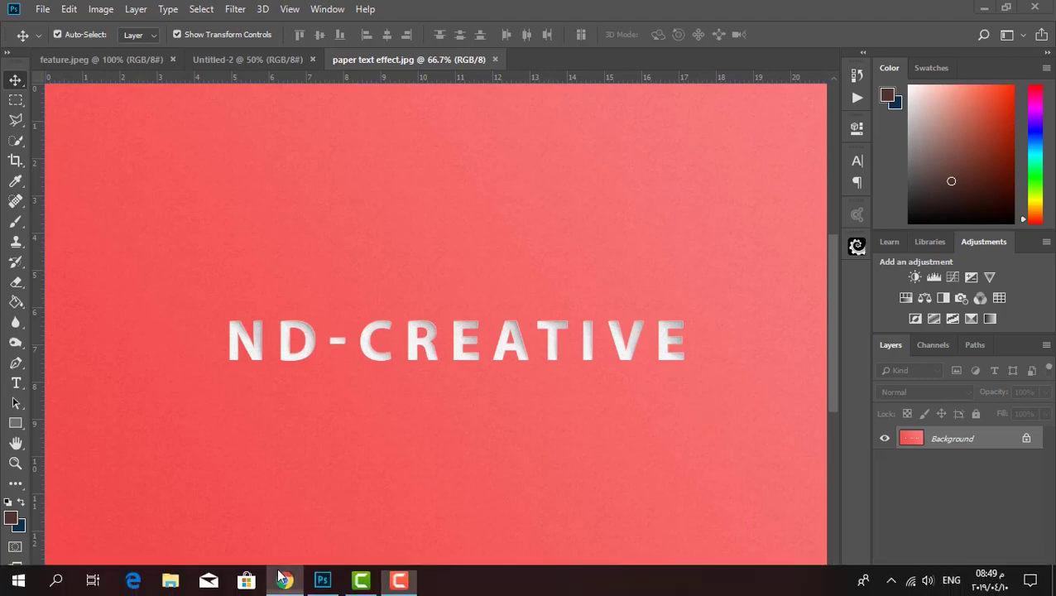
Step: Switch to the browser showing Google Images results for 'hope poster'
click(288, 579)
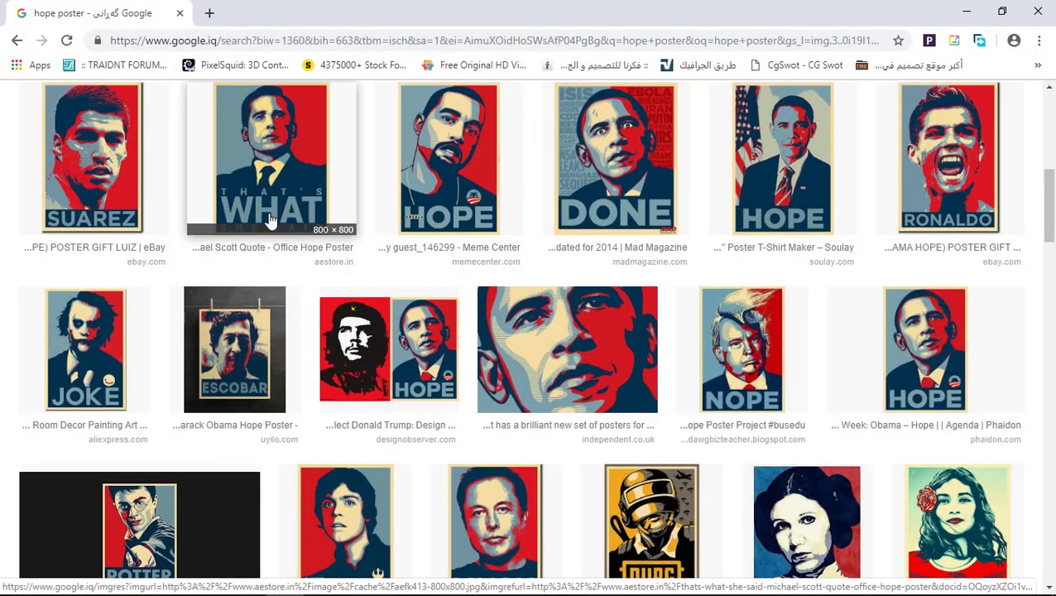
Step: Preview the Kanye West and Barack Obama 'Hope' poster results, then return to Photoshop
scroll(414, 356, down, 1)
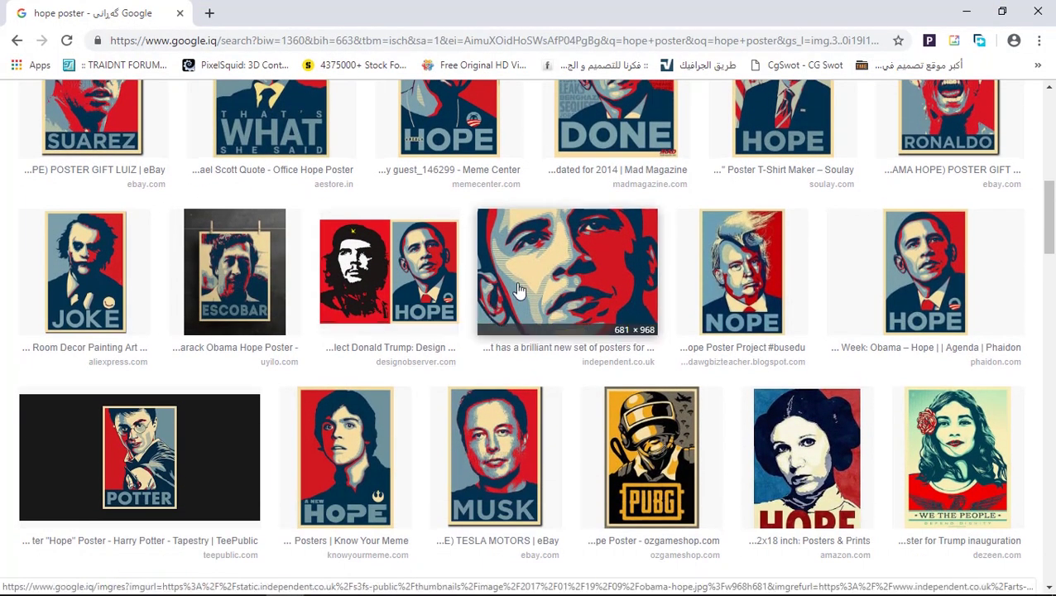
scroll(403, 278, up, 1)
click(432, 200)
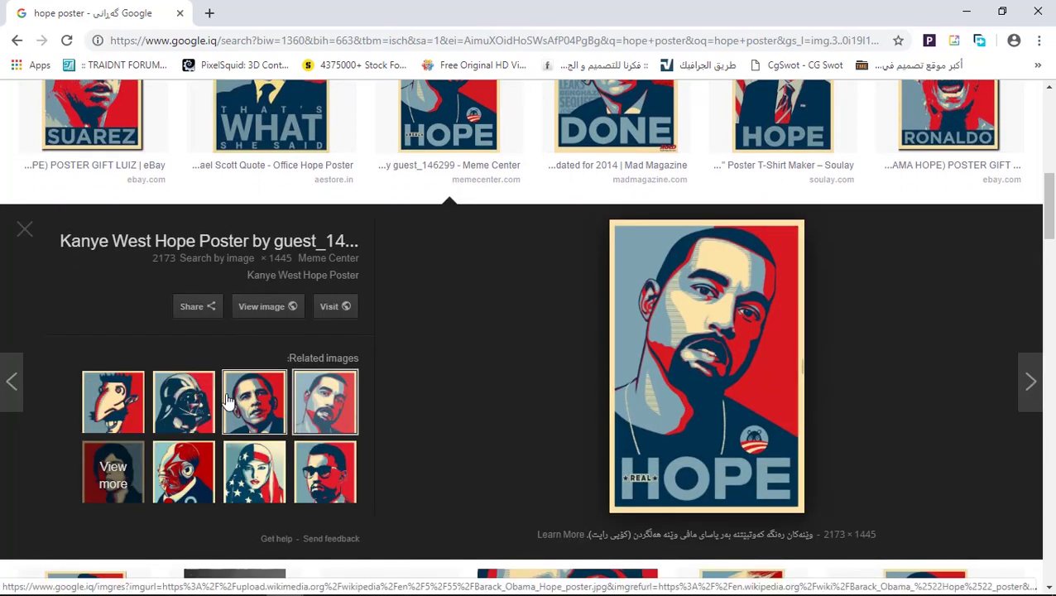
click(256, 403)
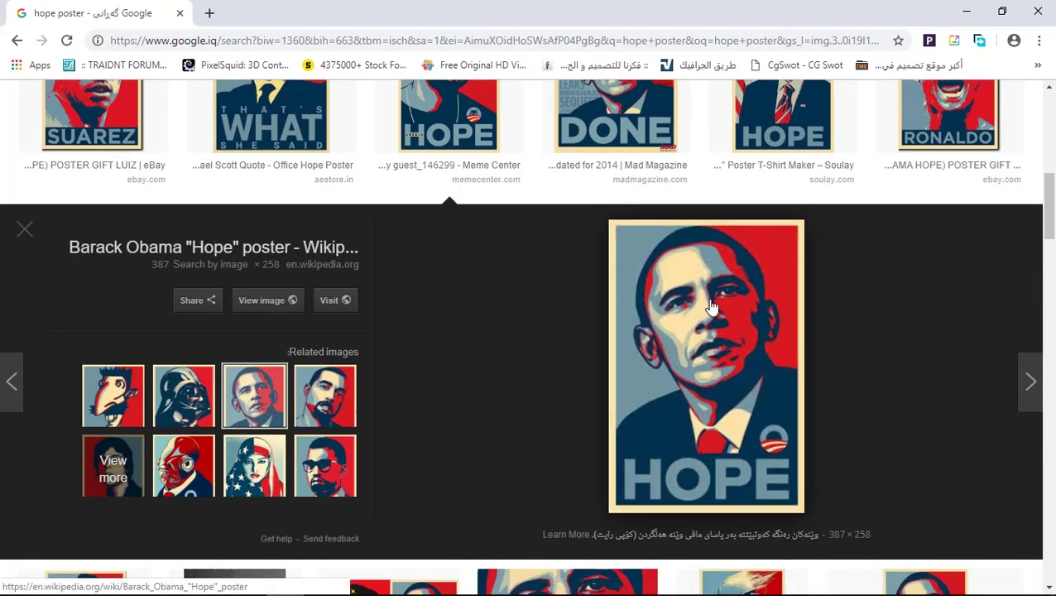
click(966, 12)
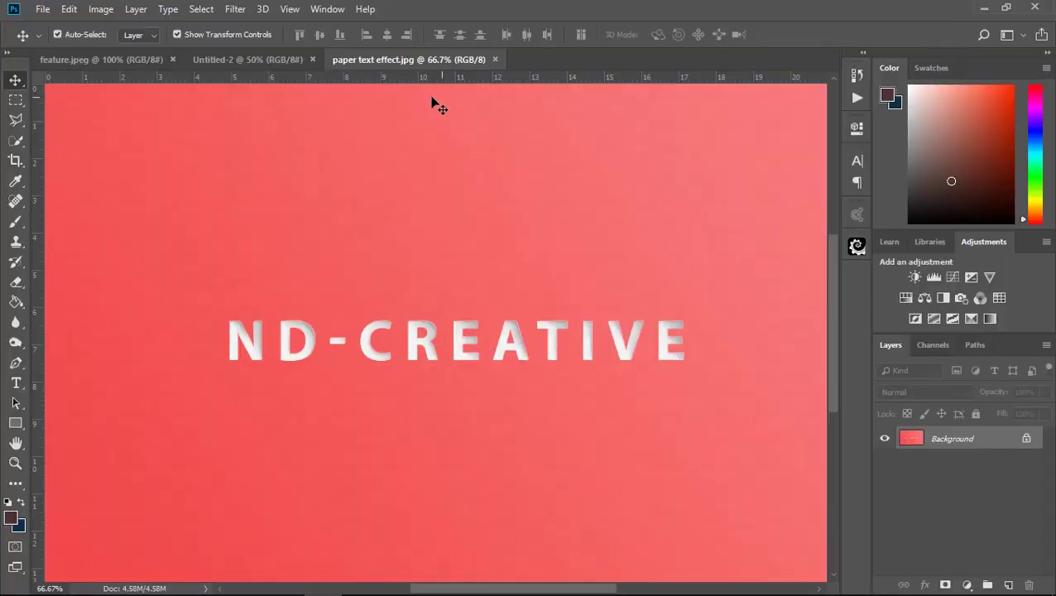
Step: Close Untitled-2 and paper text effect, then Quick Select the Joker figure in feature.jpeg
click(312, 59)
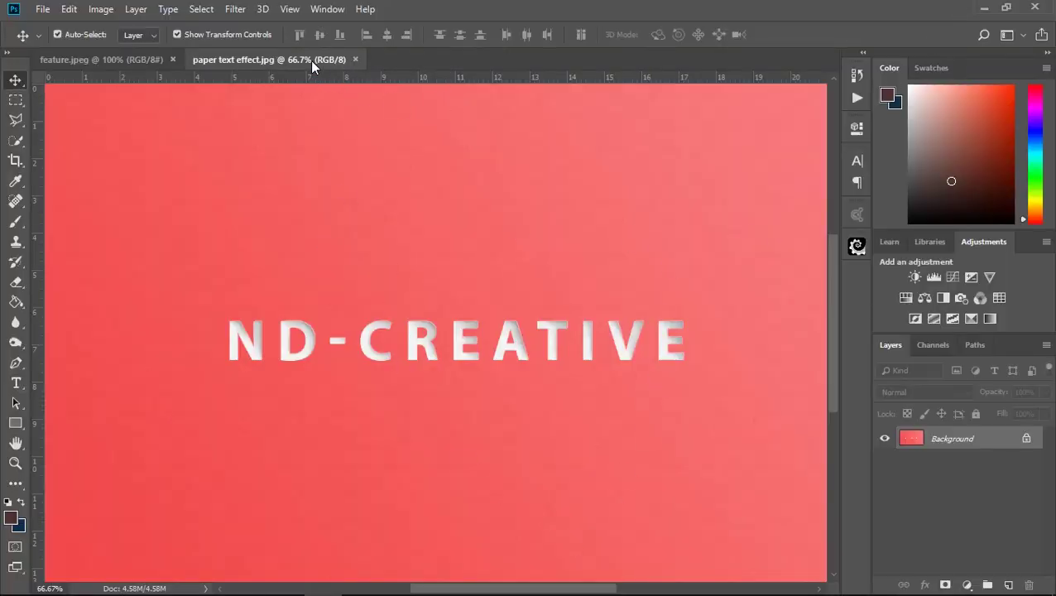
click(355, 60)
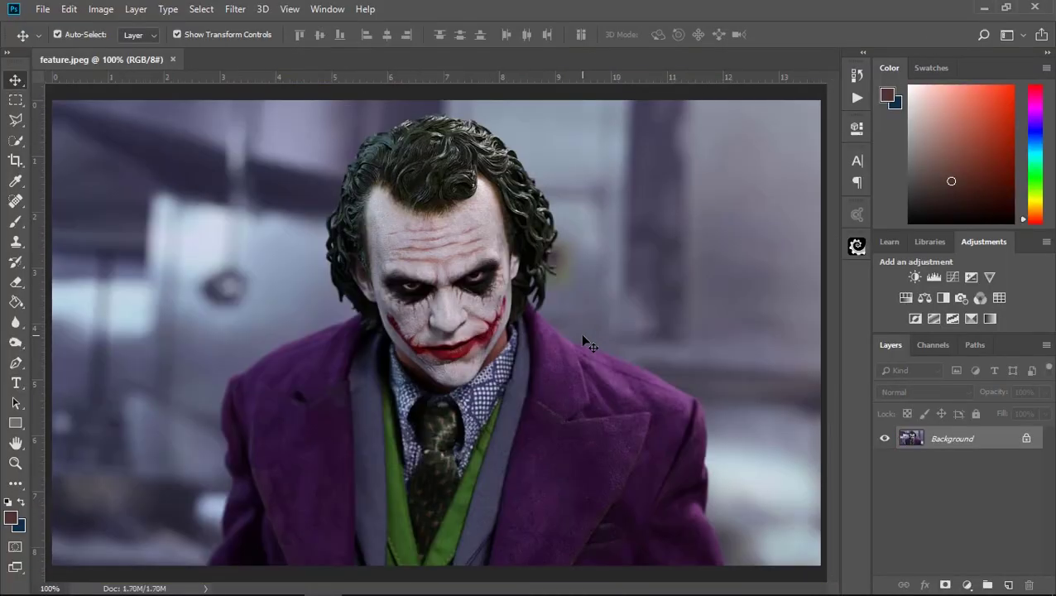
click(16, 140)
mouse_move(395, 218)
mouse_down()
mouse_move(436, 561)
mouse_move(589, 425)
mouse_move(311, 457)
mouse_move(367, 192)
mouse_move(424, 128)
mouse_move(424, 141)
mouse_move(400, 141)
mouse_move(356, 183)
mouse_move(351, 242)
mouse_up()
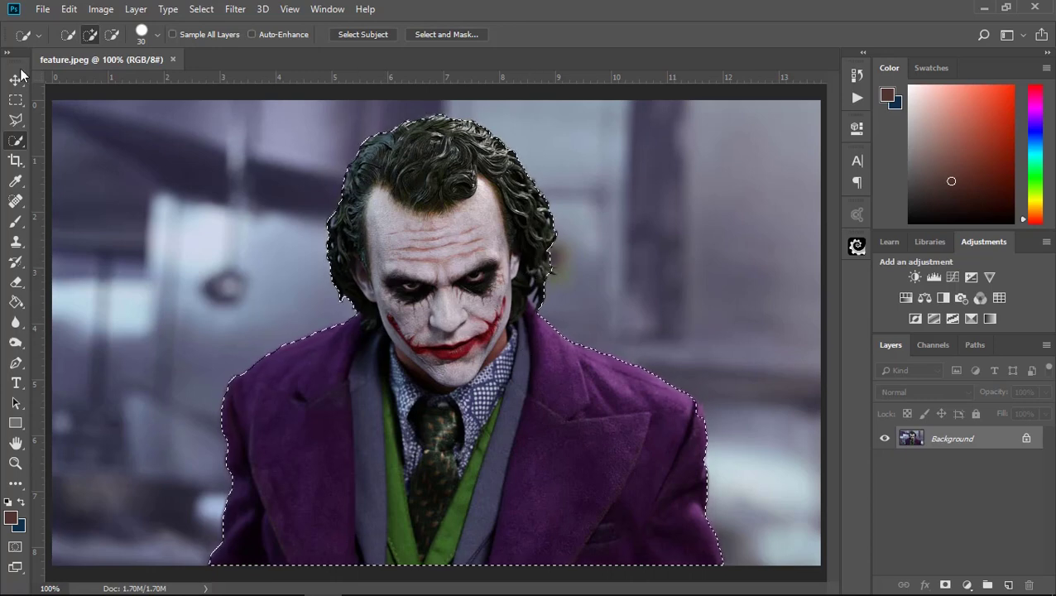
key(ctrl+plus)
key(ctrl+plus)
Step: Add the stray hair strands around the Joker's head to the selection with the Polygonal Lasso
key(l)
click(593, 281)
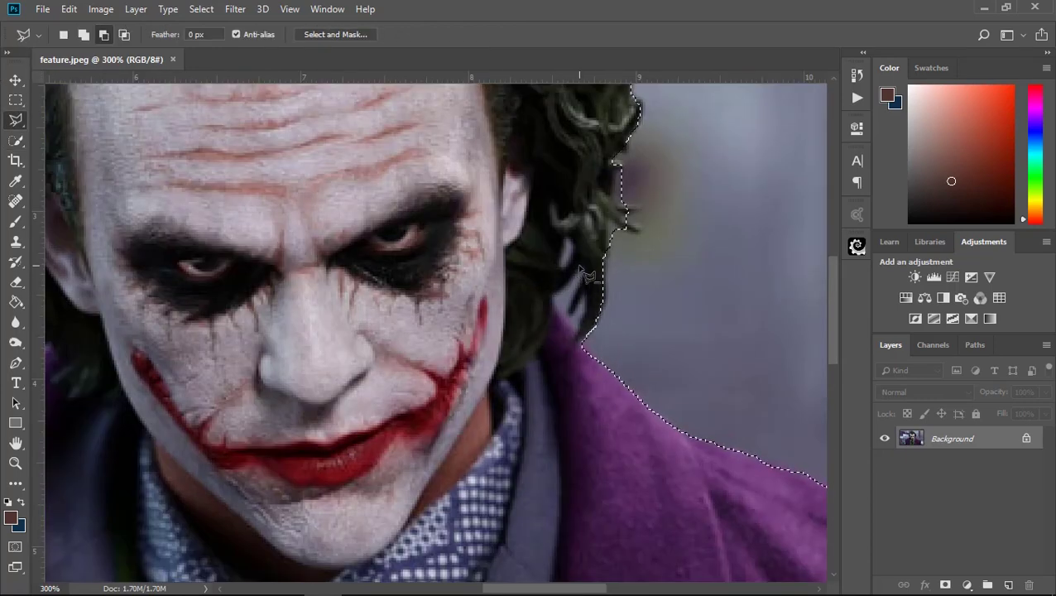
click(554, 296)
click(559, 313)
click(579, 338)
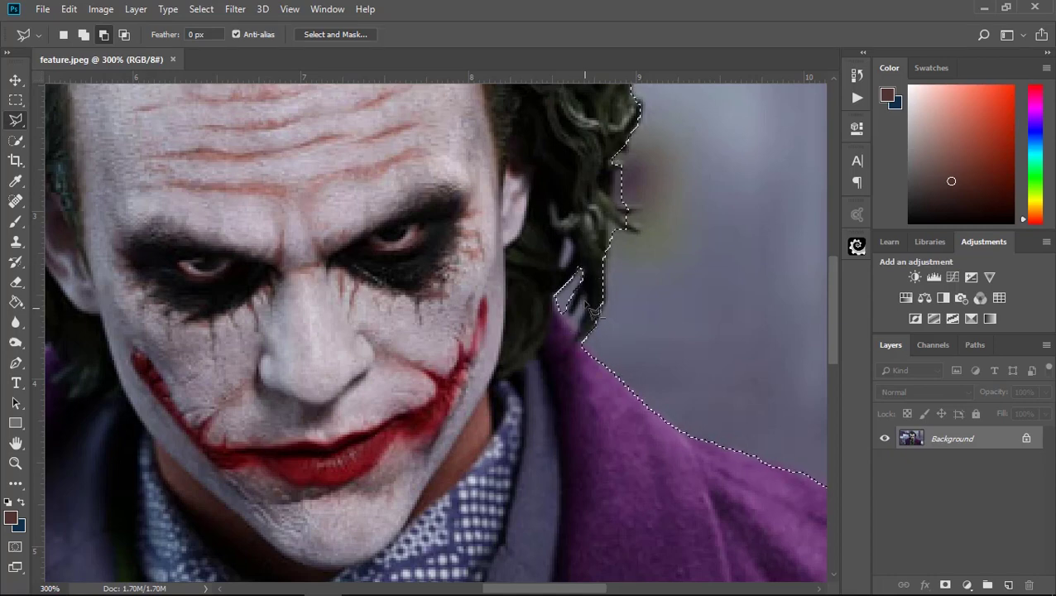
click(593, 281)
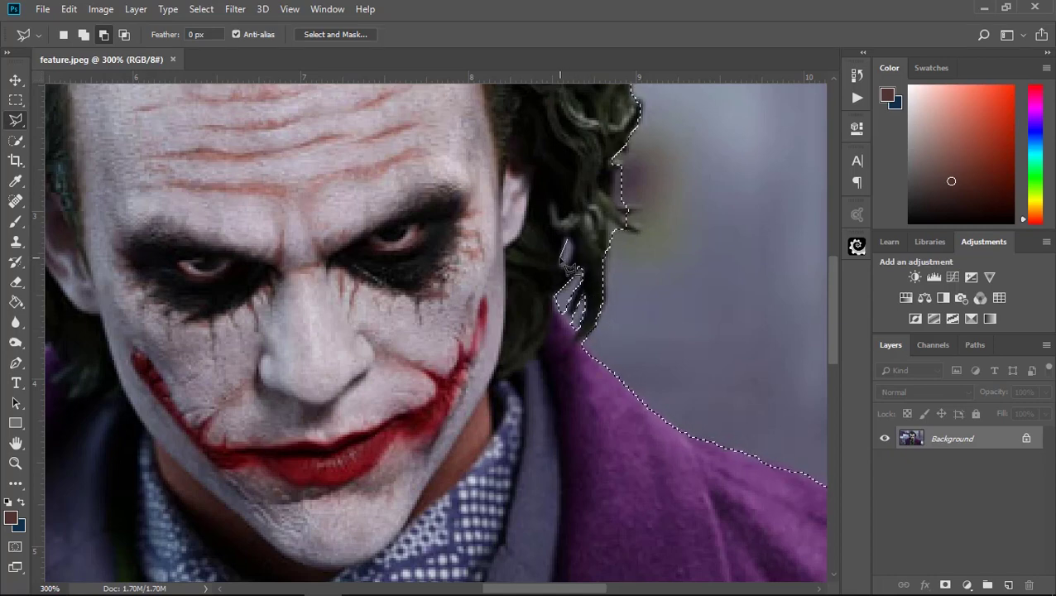
scroll(576, 253, up, 3)
scroll(298, 318, left, 5)
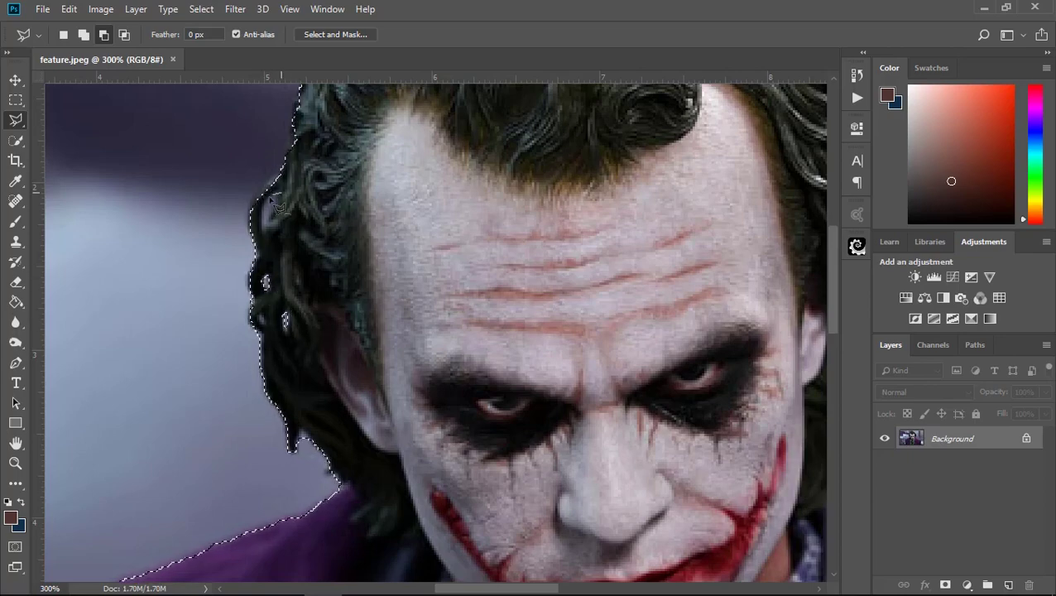
mouse_move(394, 155)
mouse_down()
mouse_move(178, 213)
mouse_move(166, 195)
mouse_up()
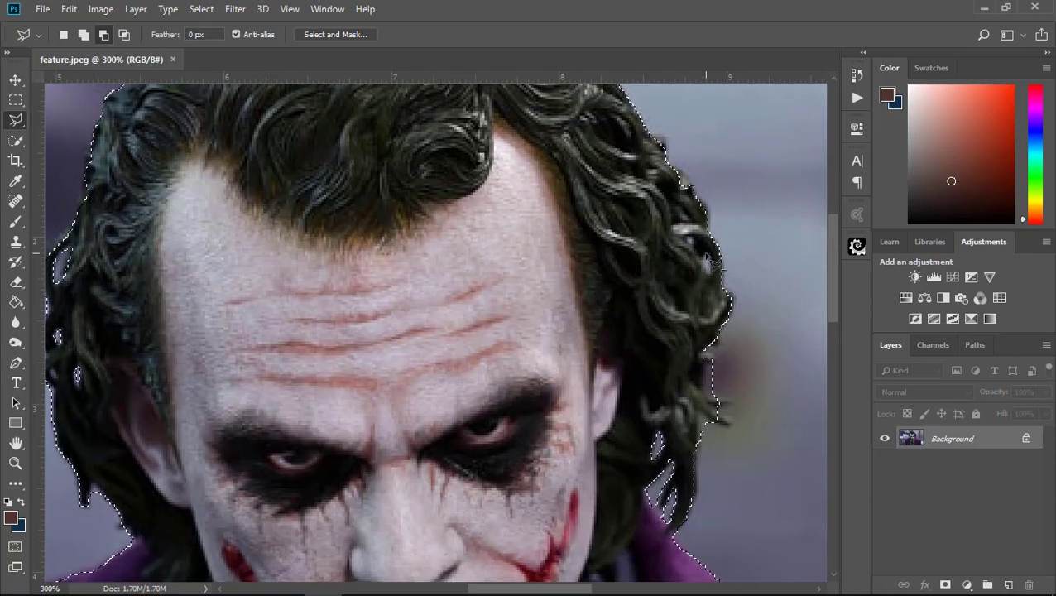
key(ctrl+0)
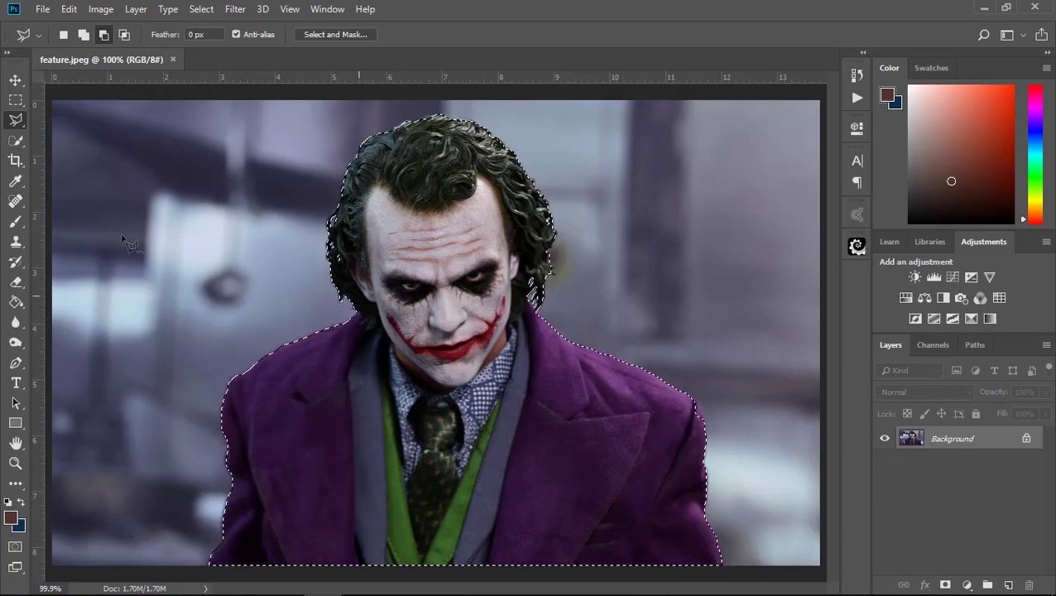
Step: Copy the selected Joker onto Layer 1 and hide the Background layer
click(15, 140)
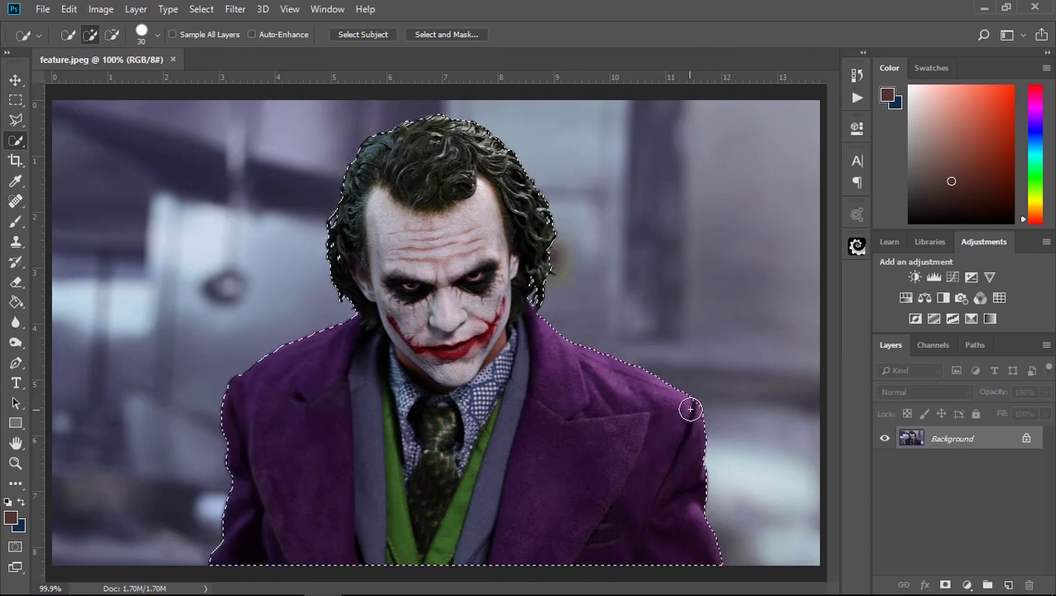
key(m)
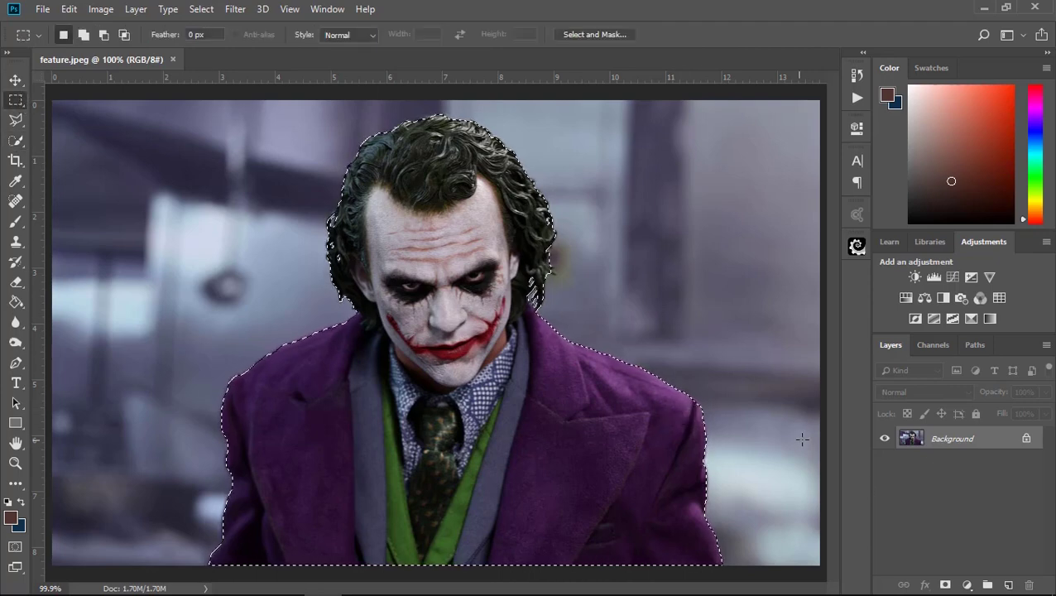
key(ctrl+j)
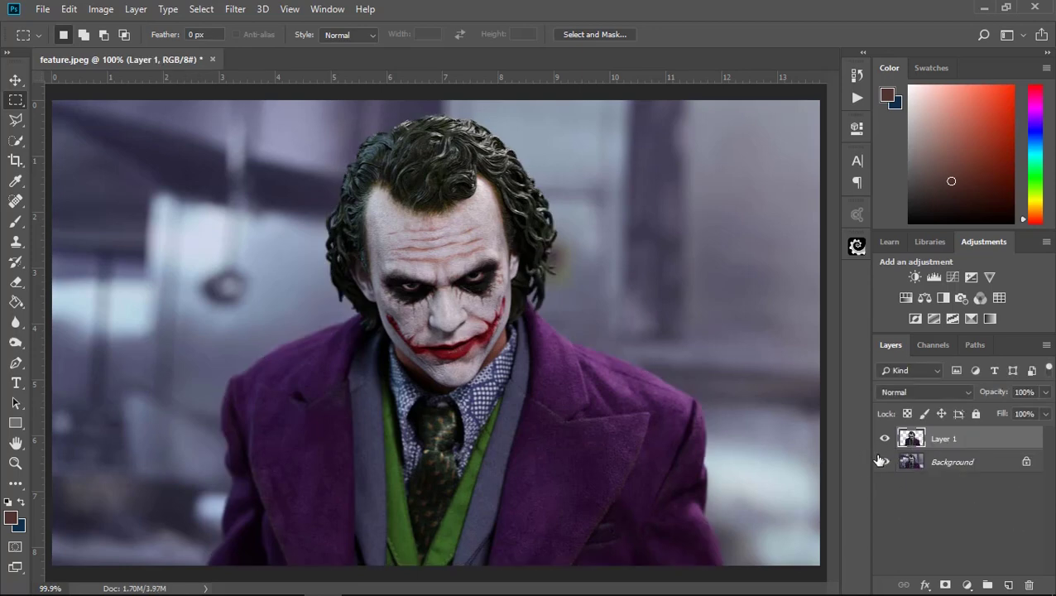
click(885, 461)
click(885, 462)
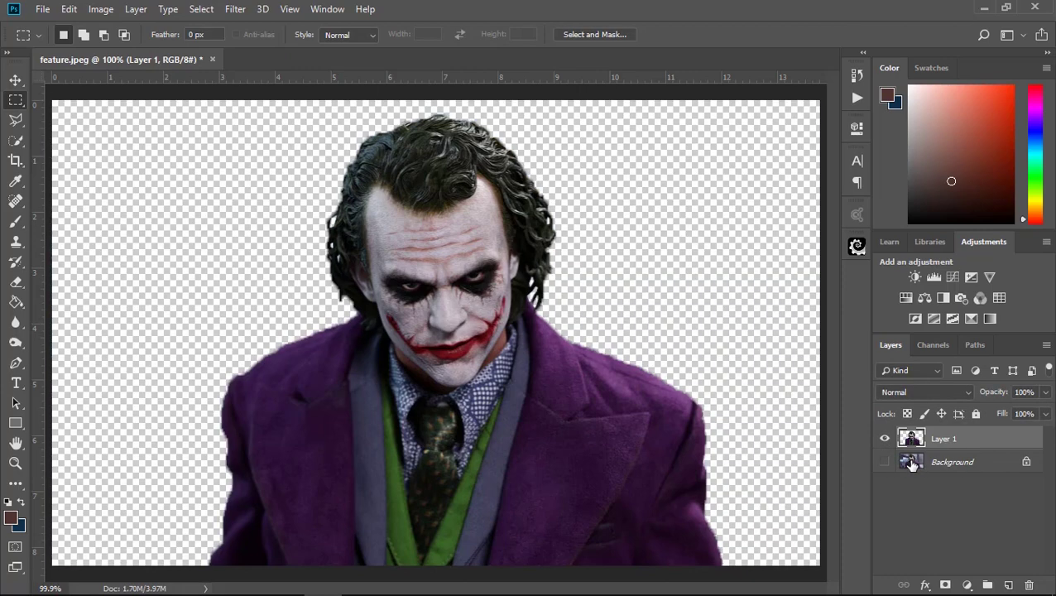
click(967, 460)
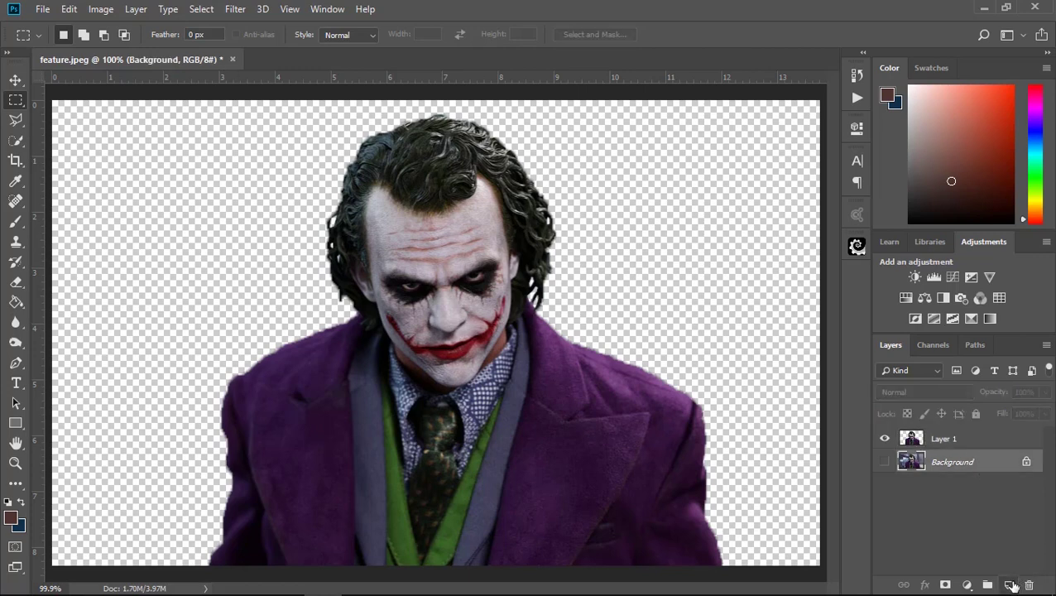
Step: Add empty Layer 2, trim the canvas's left and right edges, and place a centre vertical guide
click(1010, 585)
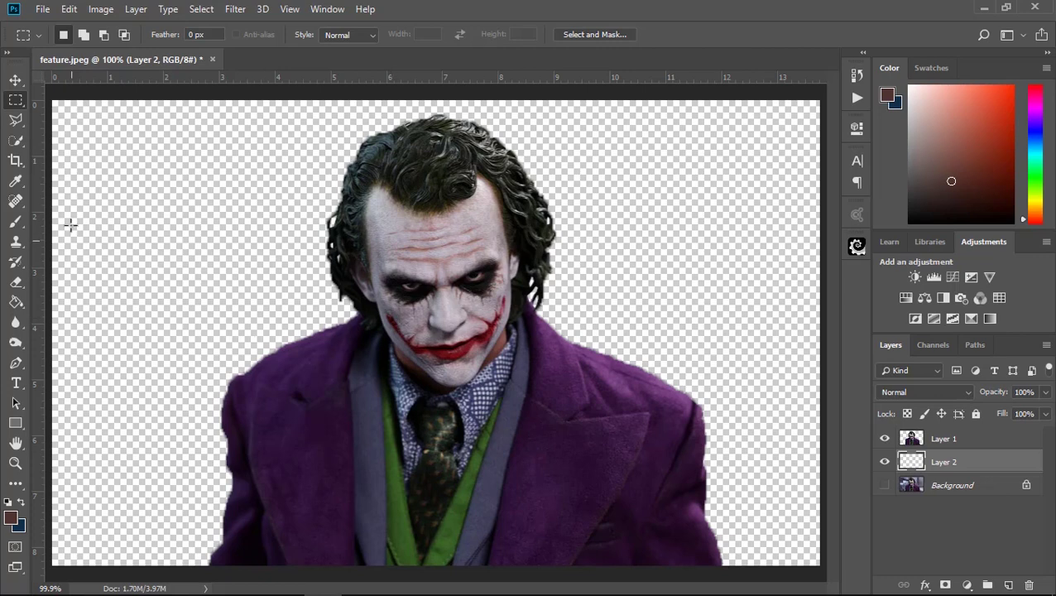
click(15, 161)
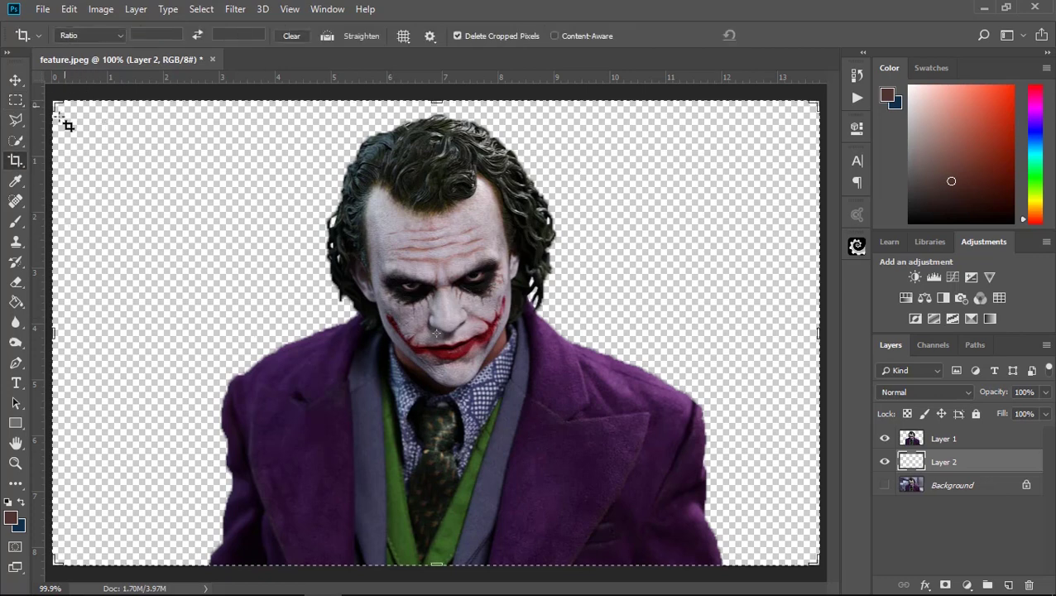
mouse_move(60, 331)
mouse_down()
mouse_move(159, 373)
mouse_move(101, 370)
mouse_up()
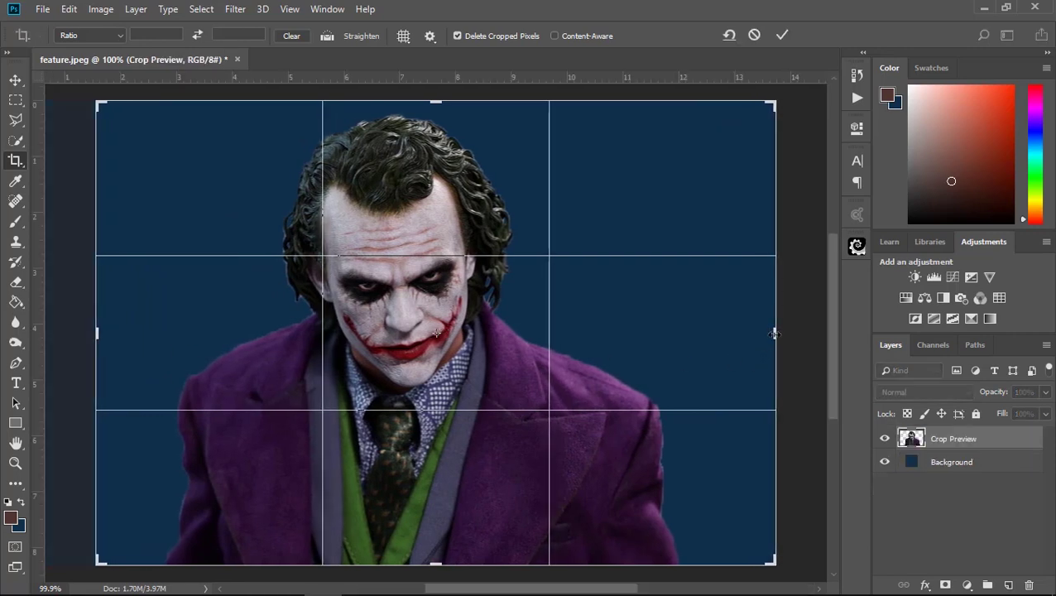
drag(774, 333, 759, 333)
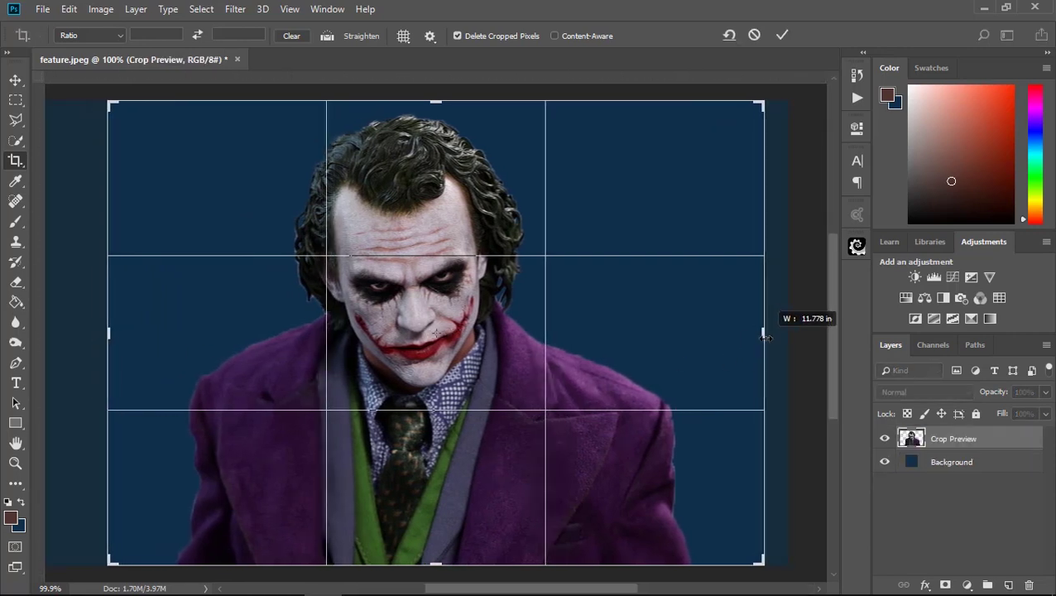
key(Return)
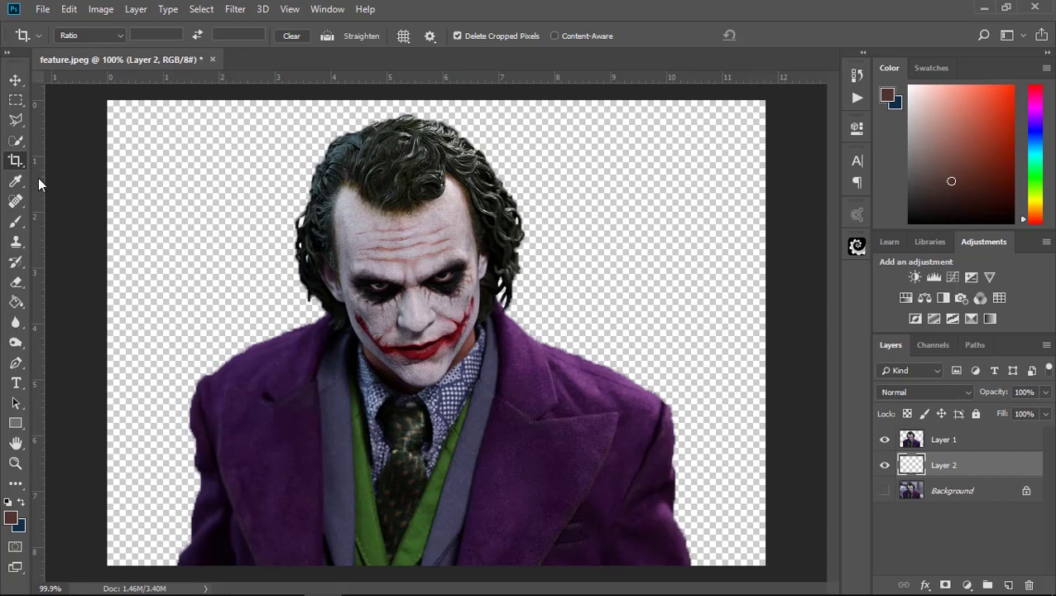
mouse_move(39, 177)
mouse_down()
mouse_move(408, 342)
mouse_move(441, 371)
mouse_up()
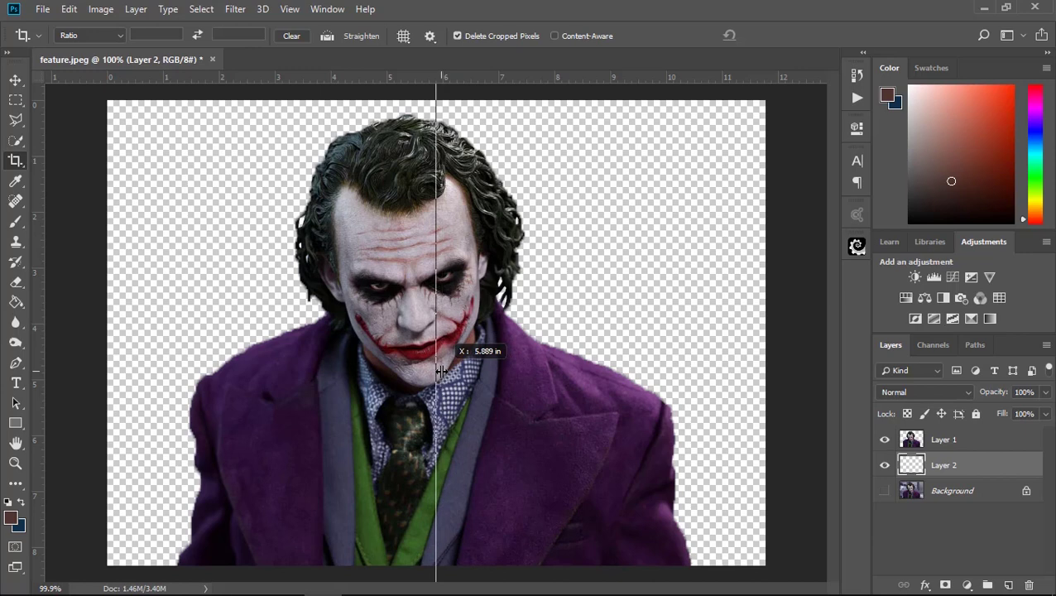
drag(469, 426, 468, 425)
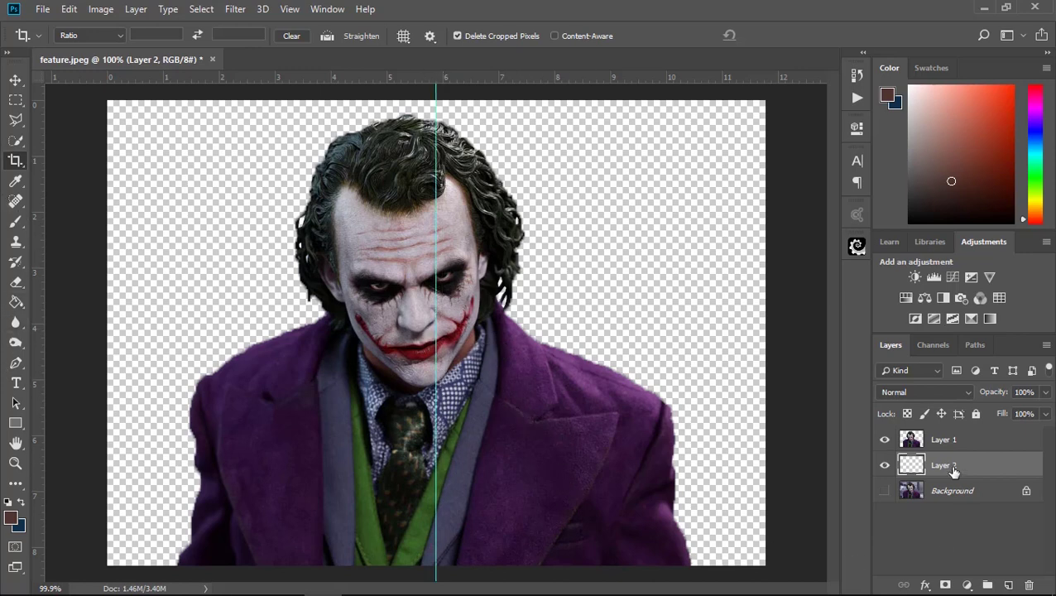
Step: Set the foreground colour to mid-grey #808080
click(15, 303)
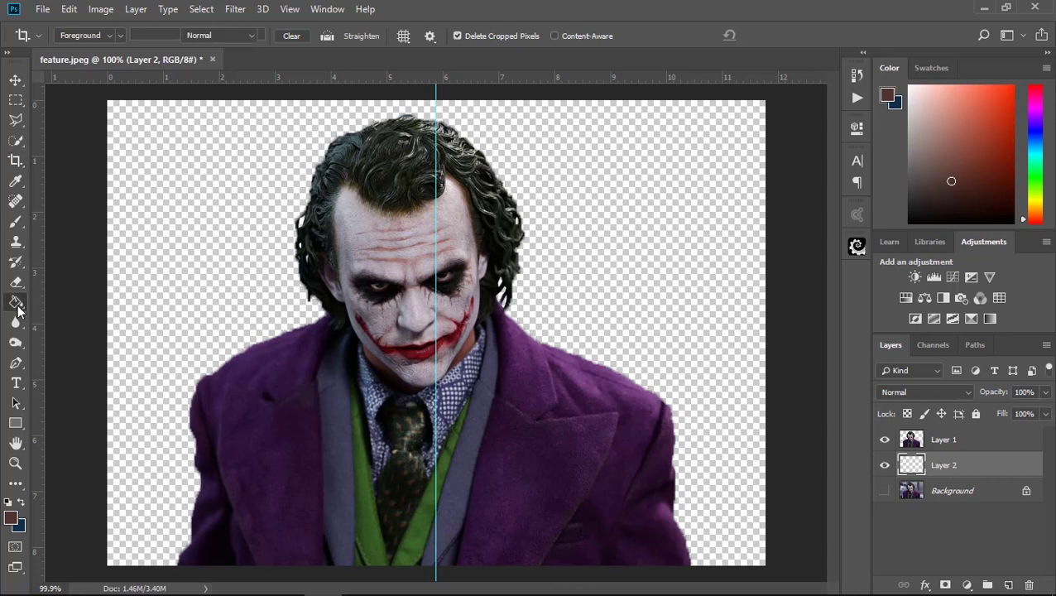
click(10, 520)
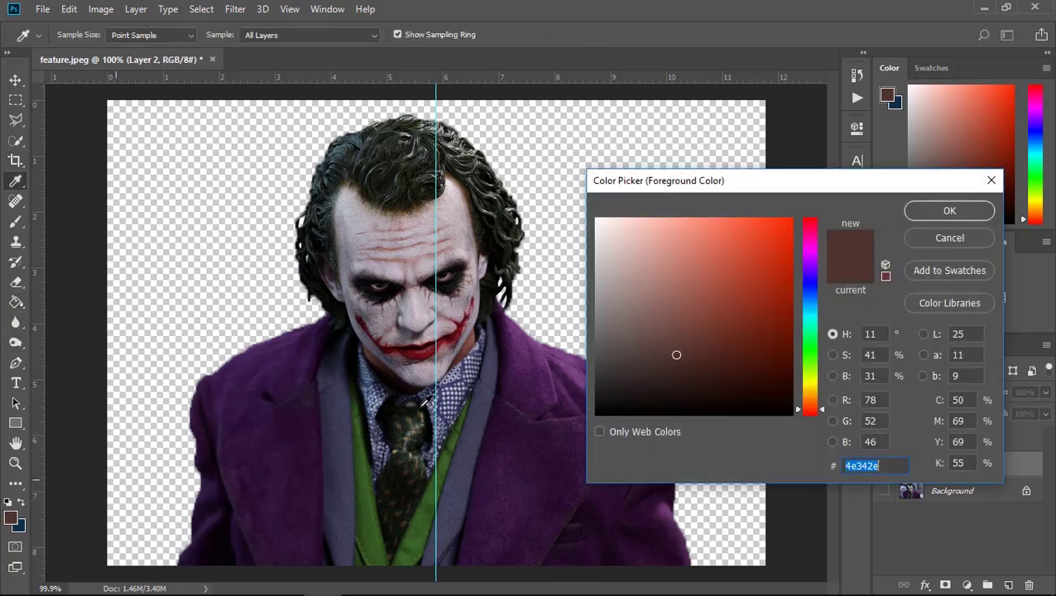
click(881, 441)
text(0)
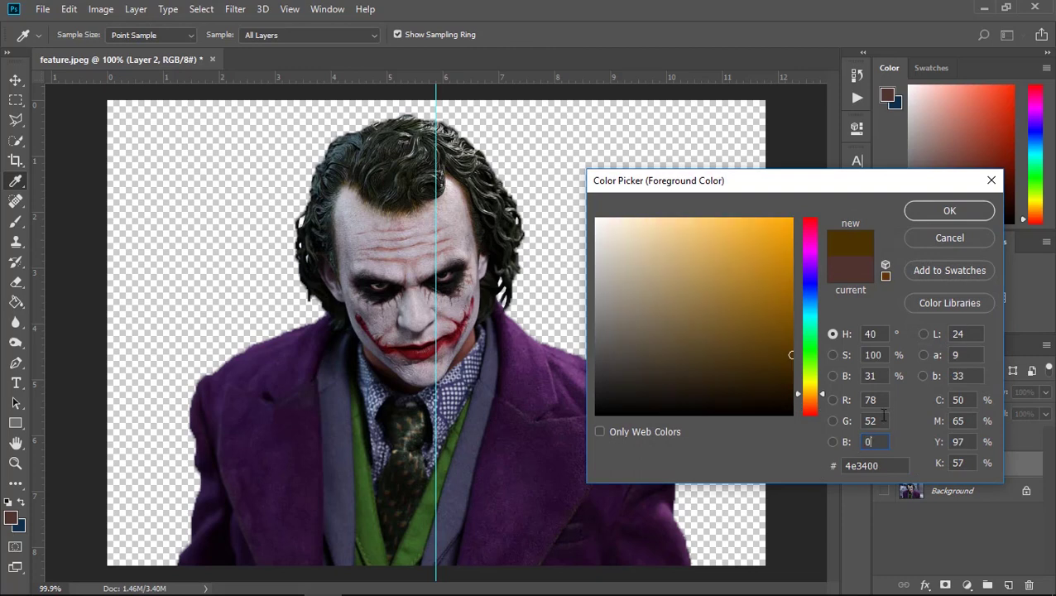
double_click(871, 376)
text(0)
key(shift+Tab)
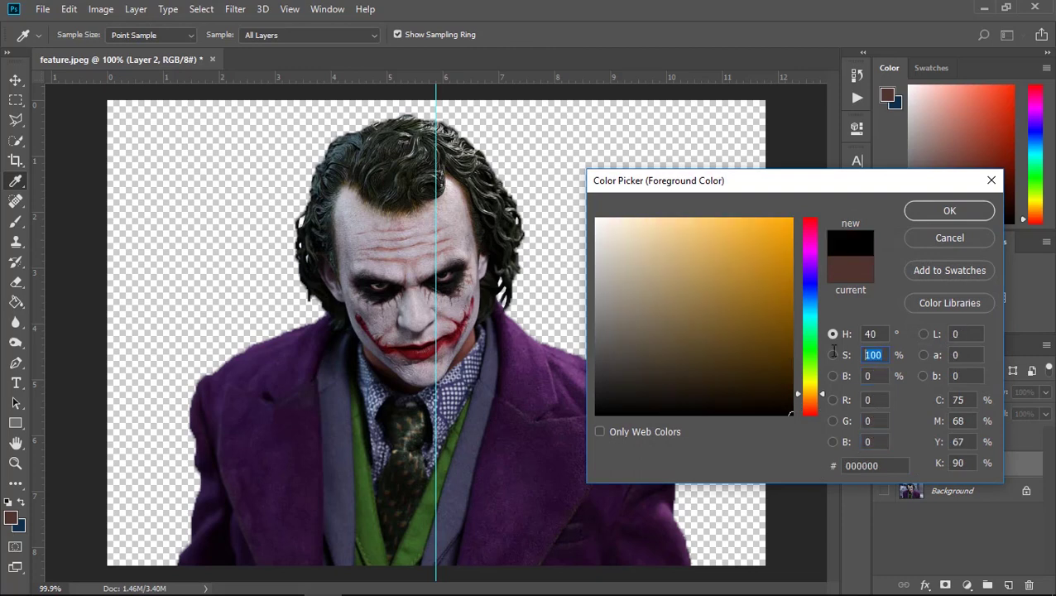
text(0)
key(shift+Tab)
text(0)
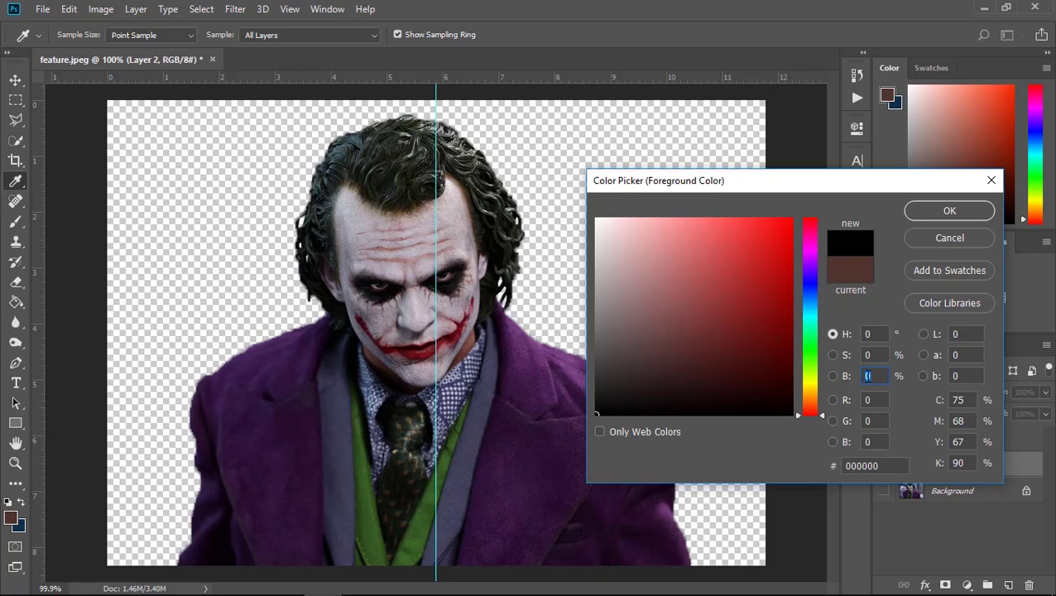
text(50)
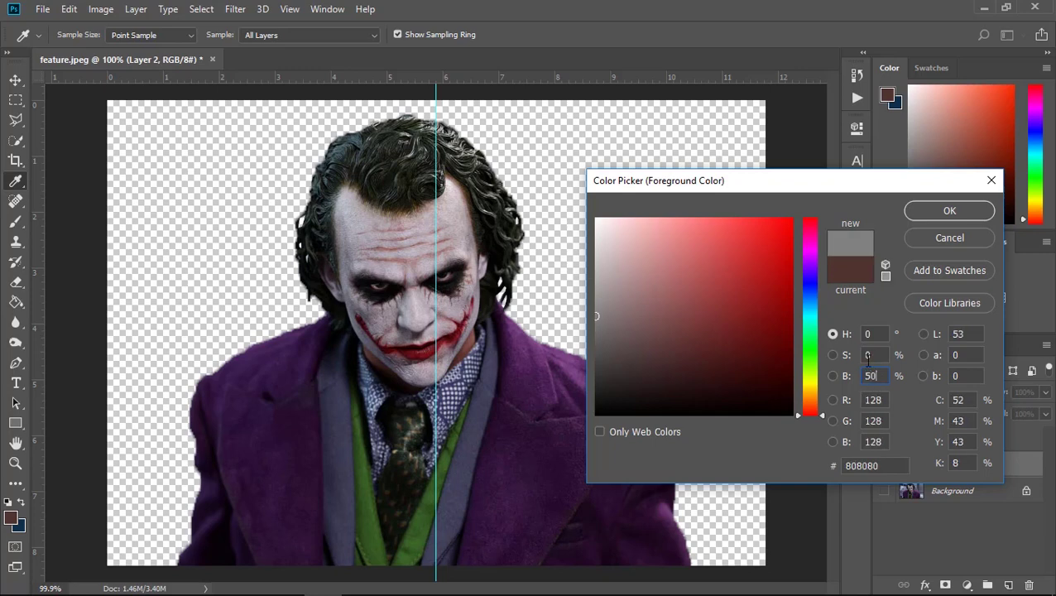
click(928, 211)
Step: Fill the left half of Layer 2, up to the centre guide, with mid-grey
key(g)
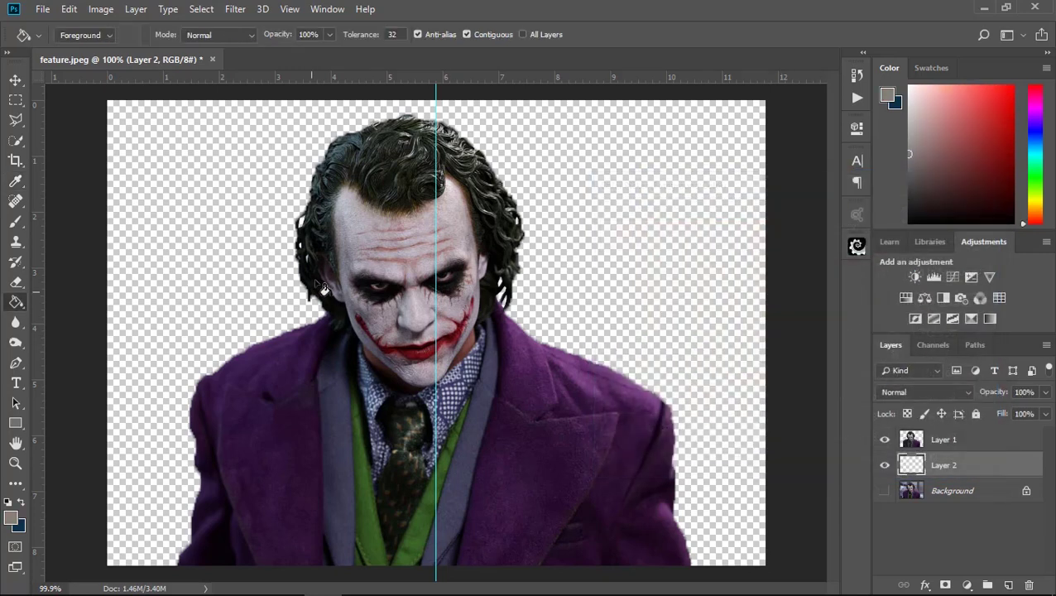
click(15, 99)
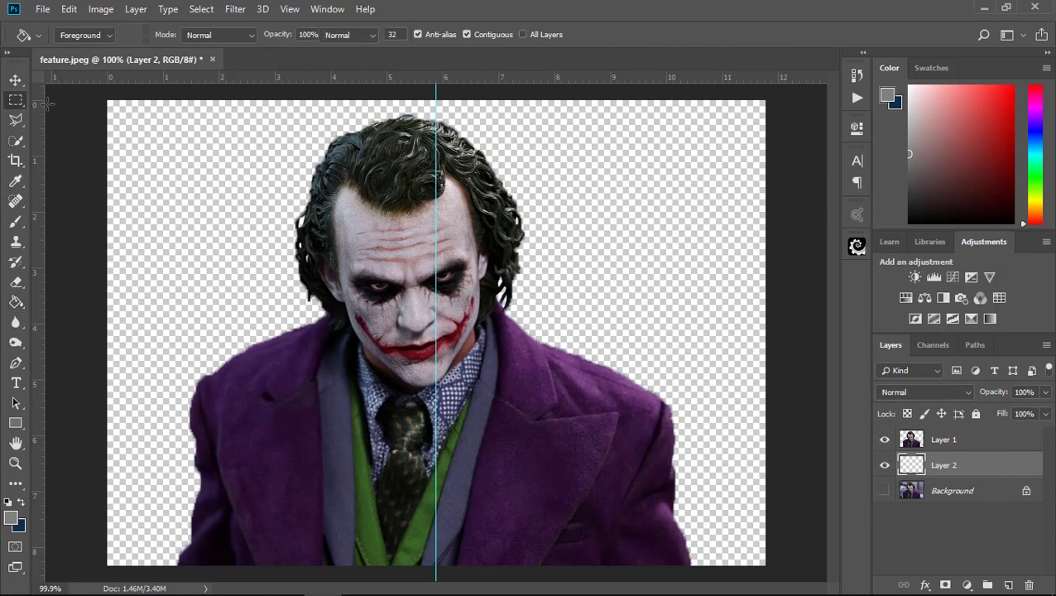
mouse_move(106, 100)
mouse_down()
mouse_move(410, 590)
mouse_move(436, 570)
mouse_up()
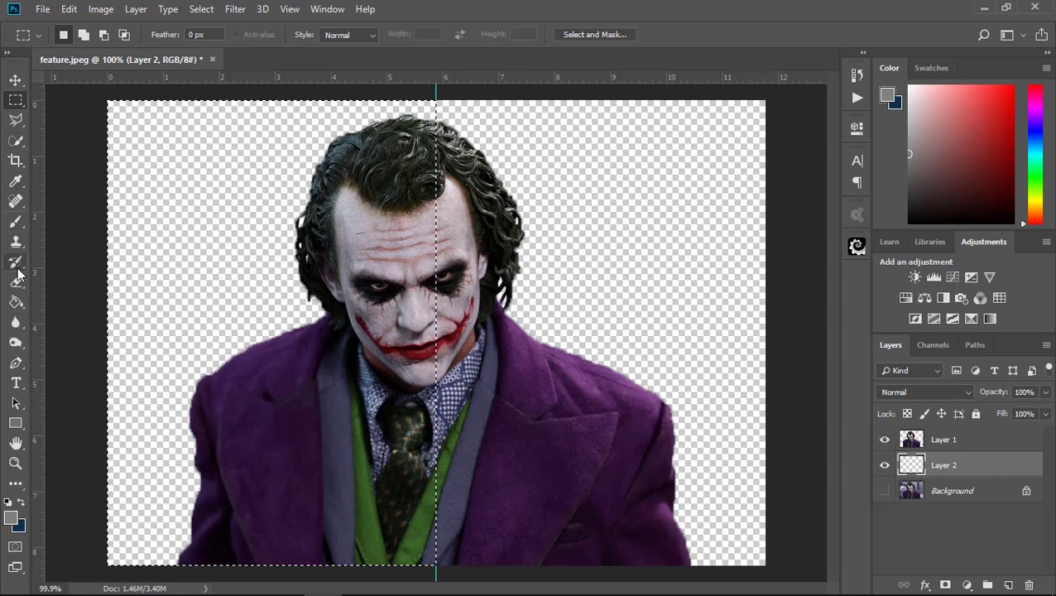
click(15, 302)
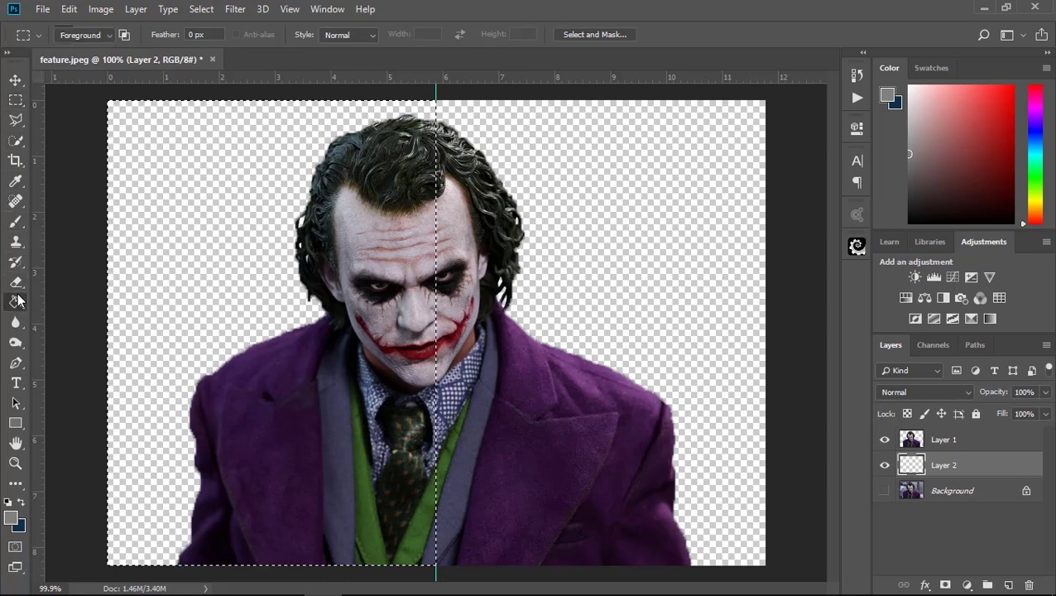
click(208, 248)
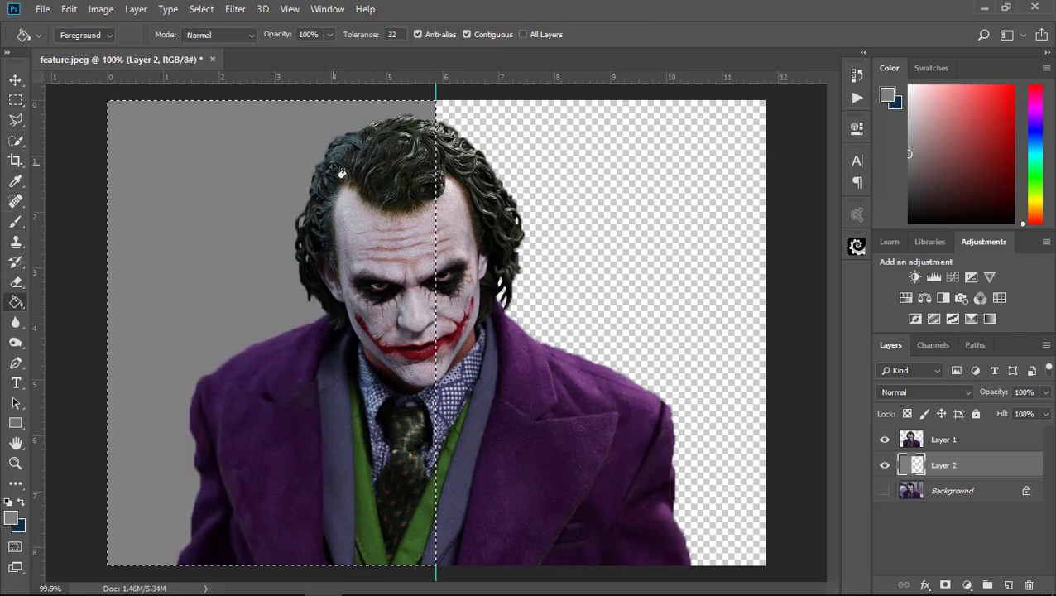
Step: Fill the inverted right half with dark grey #404040
key(ctrl+shift+i)
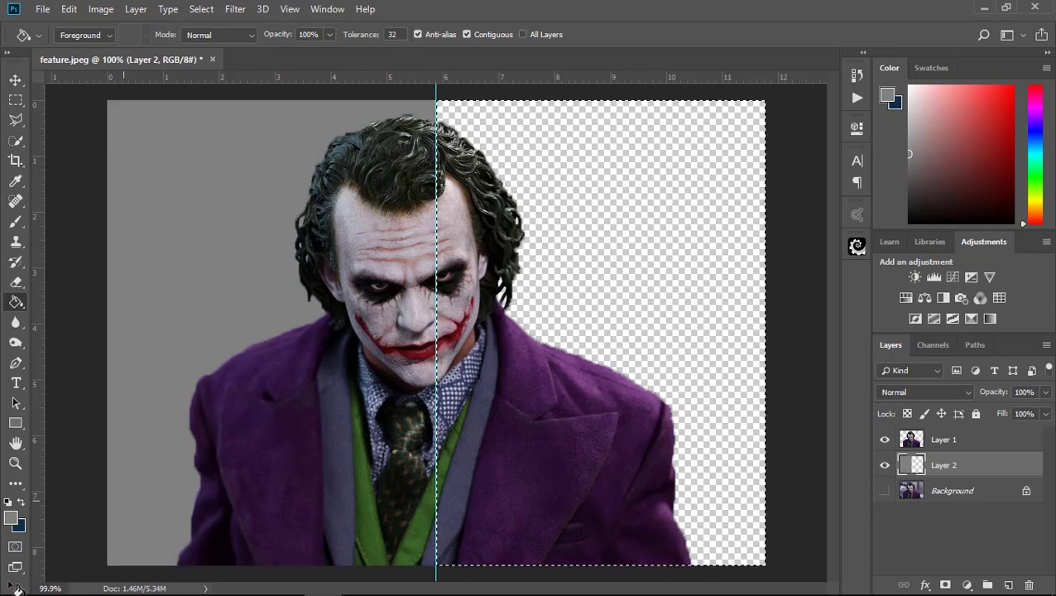
key(i)
click(11, 518)
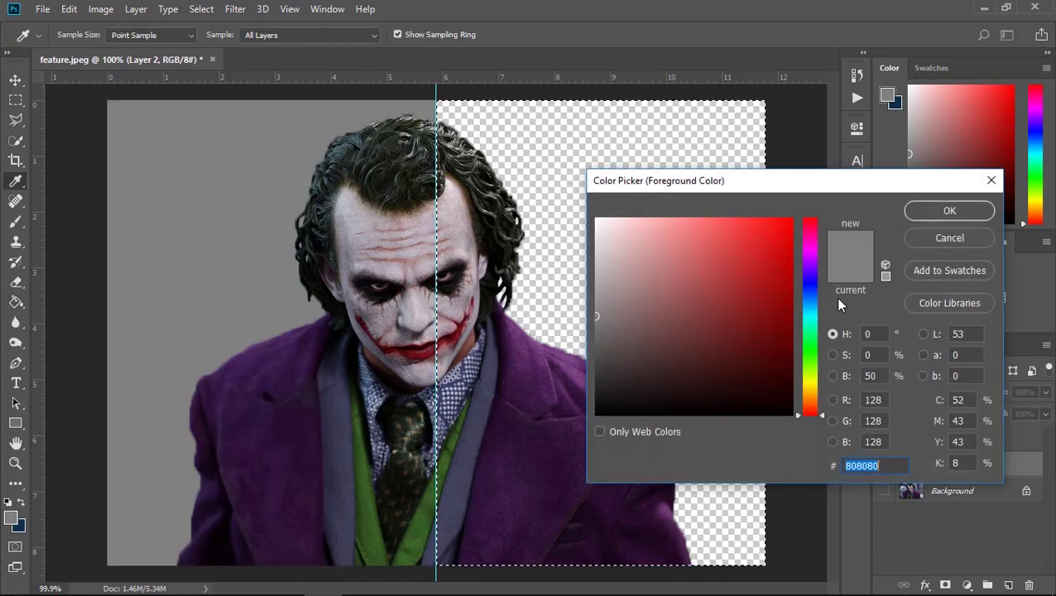
double_click(870, 376)
text(2)
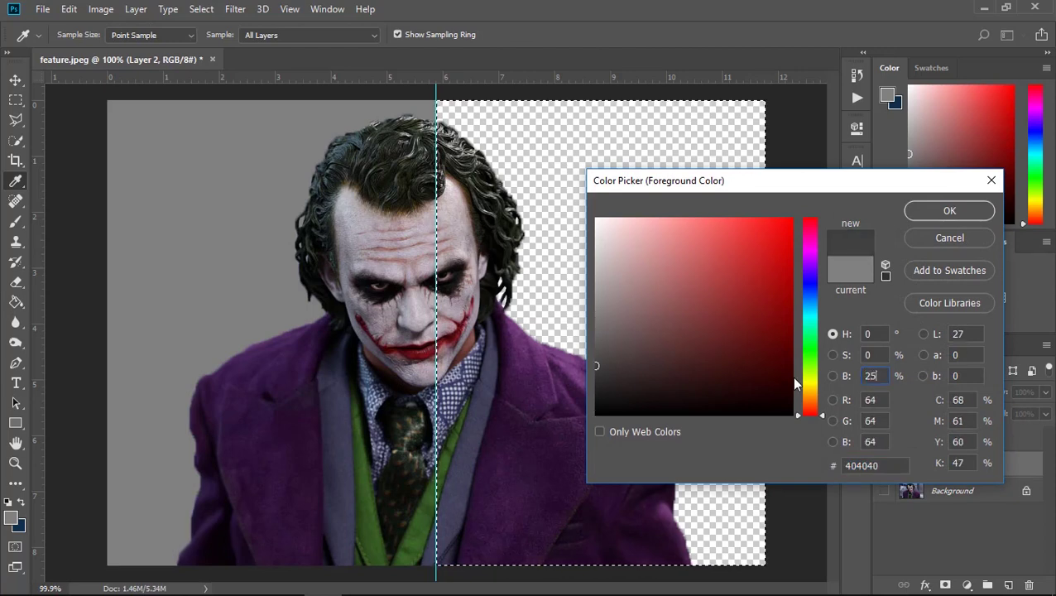
click(935, 211)
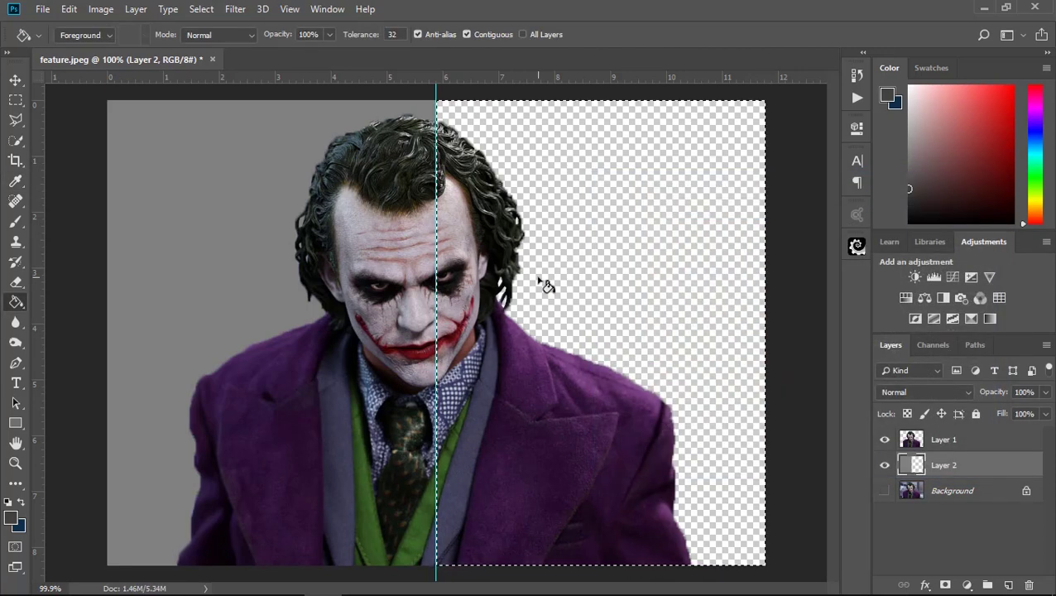
click(542, 281)
Step: Deselect, remove the centre guide, and make Layer 1 active
click(16, 100)
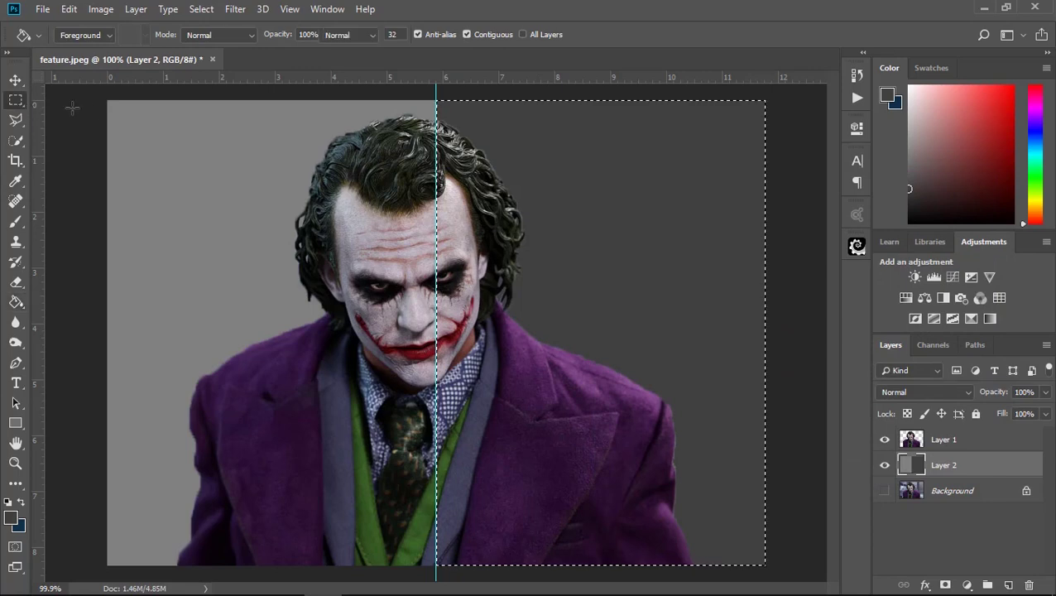
click(500, 343)
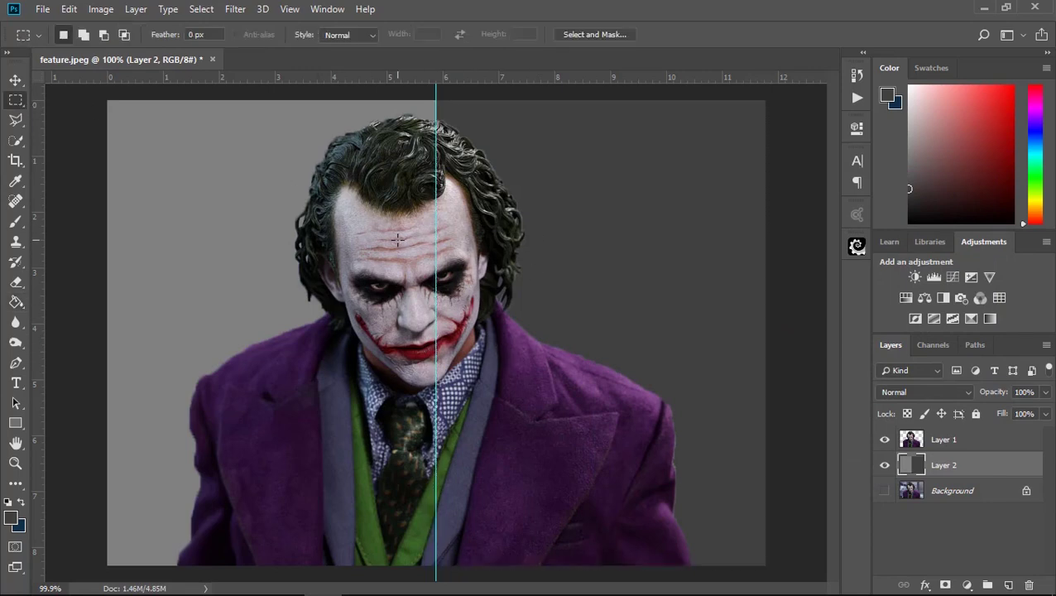
key(v)
drag(437, 210, 4, 207)
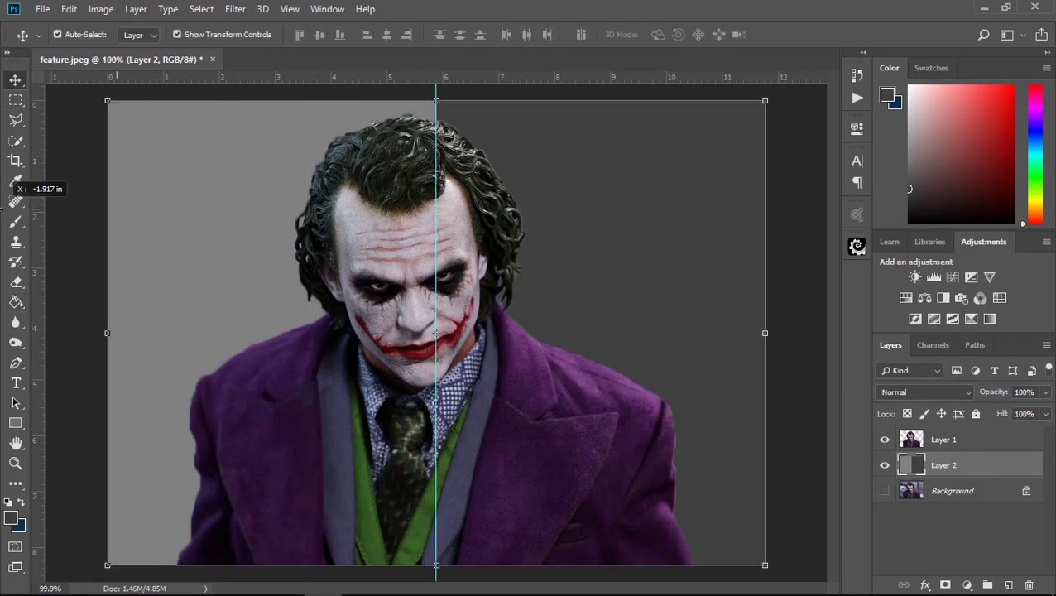
click(945, 443)
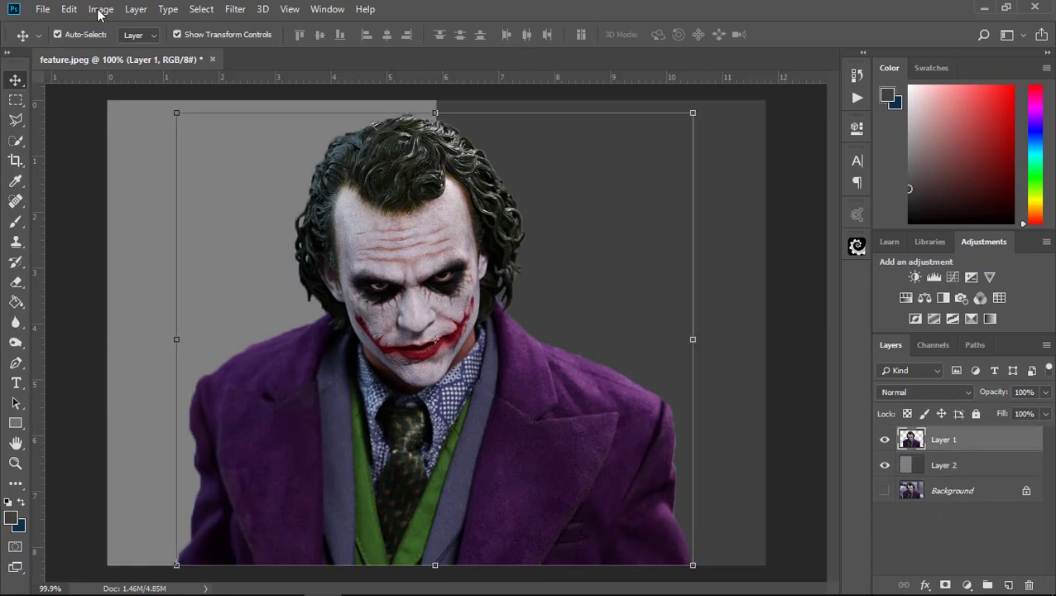
Step: Convert Layer 1 to a smart object
right_click(910, 439)
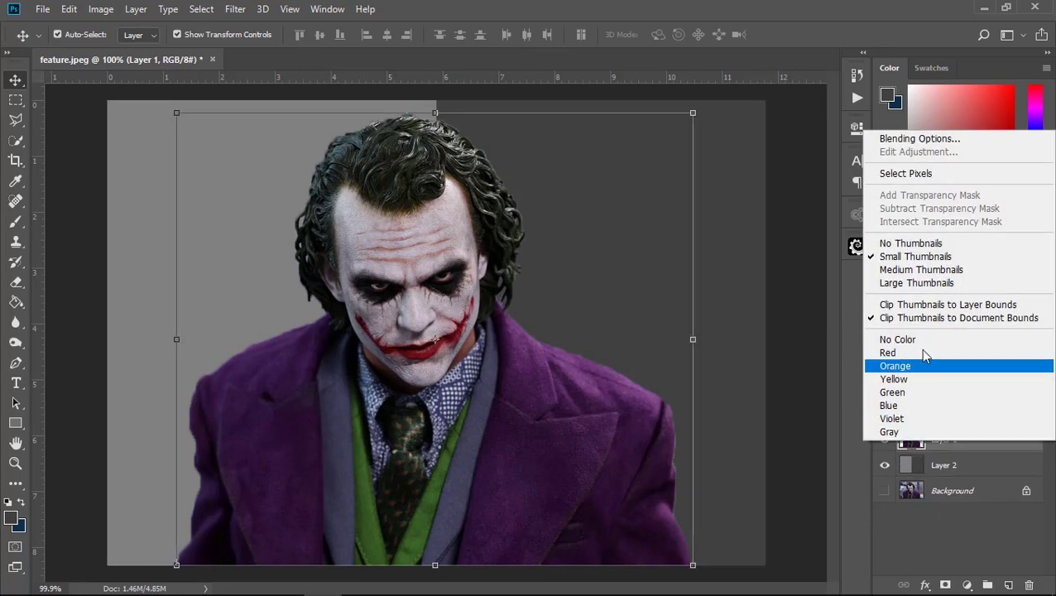
right_click(950, 443)
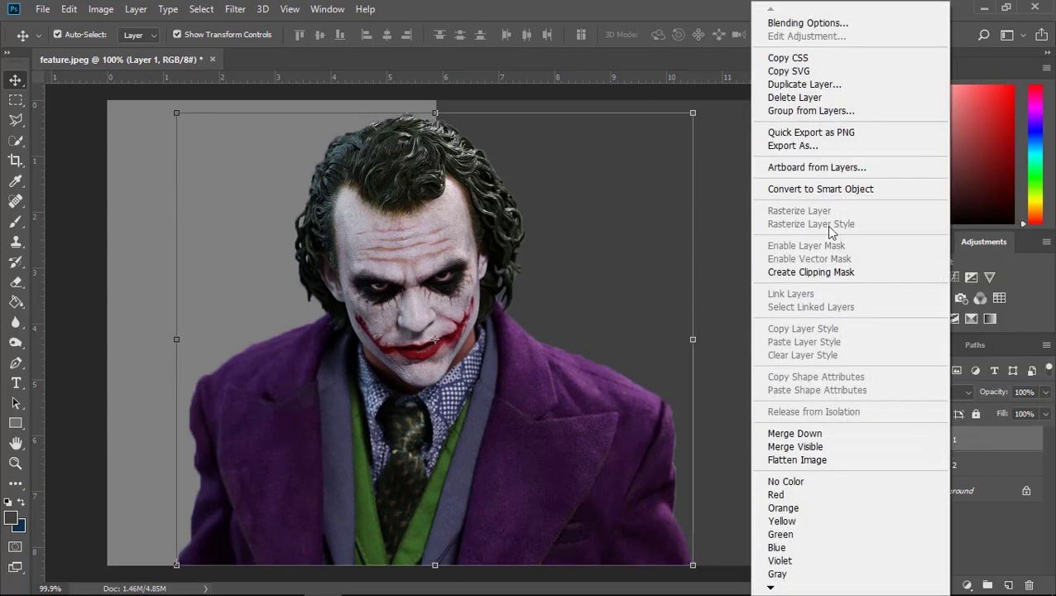
click(828, 192)
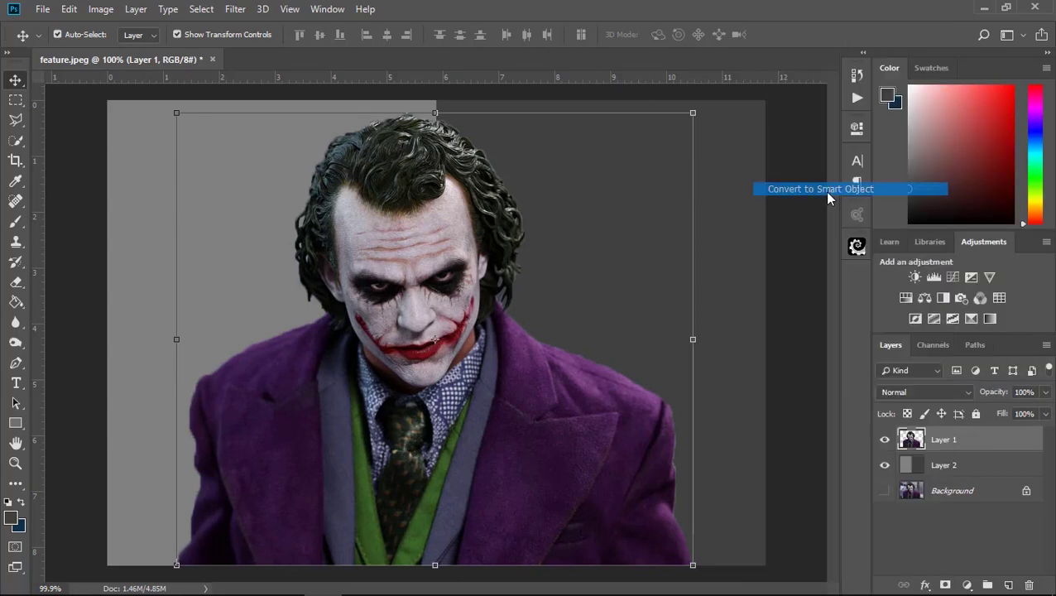
Step: Apply a Surface Blur smart filter with Radius 5 and Threshold 7
click(234, 9)
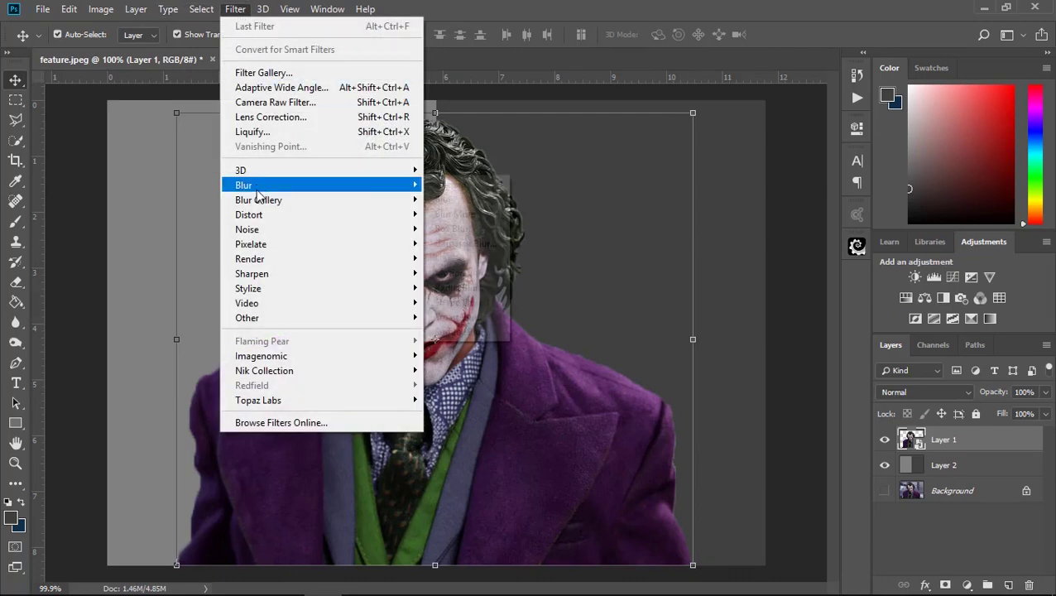
mouse_move(243, 184)
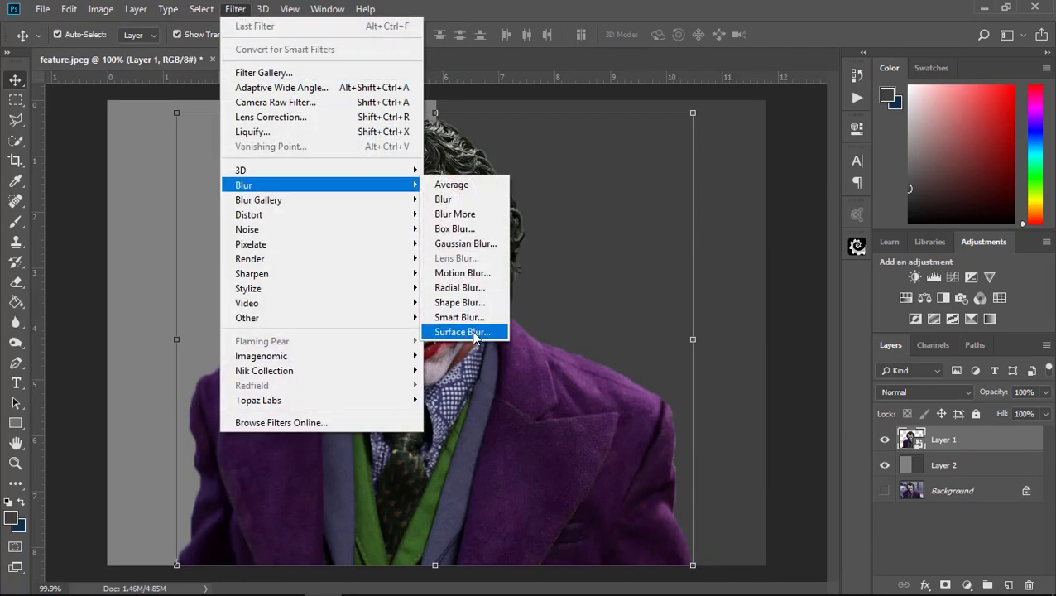
click(463, 332)
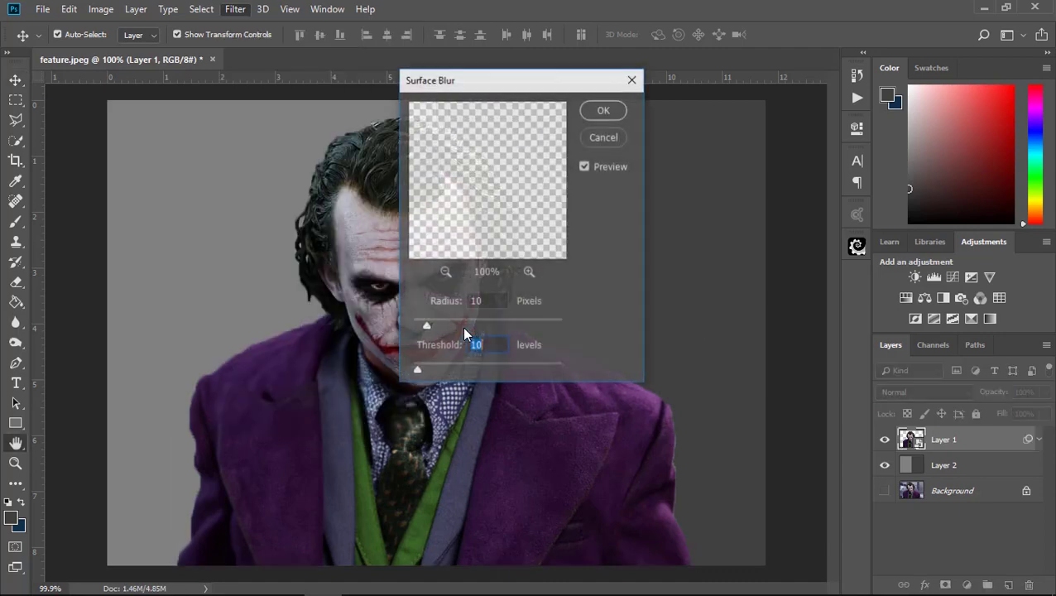
drag(507, 98, 593, 127)
drag(564, 232, 591, 274)
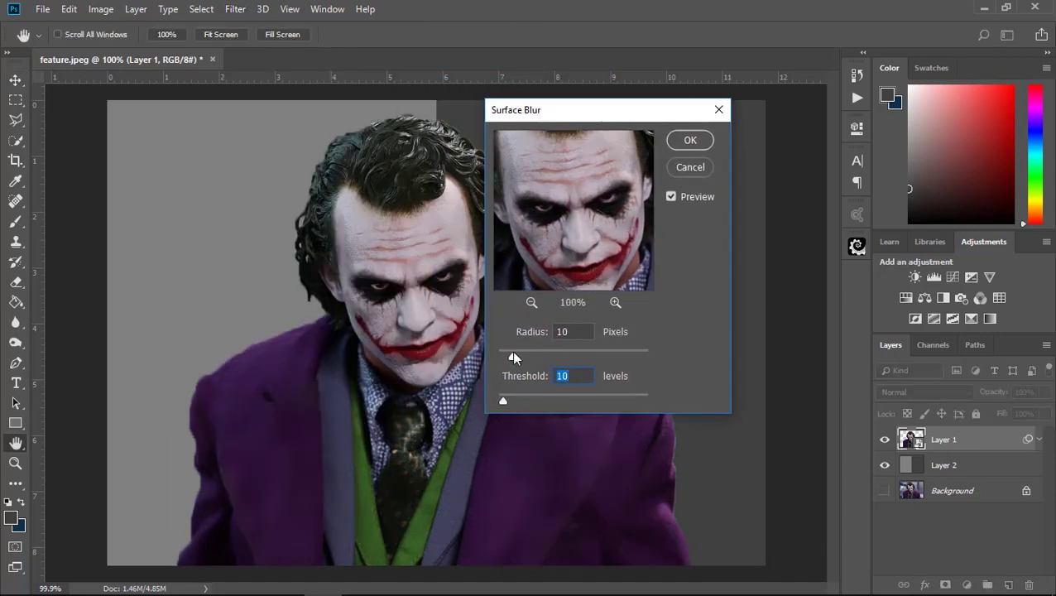
mouse_move(511, 358)
mouse_down()
mouse_move(501, 360)
mouse_move(547, 357)
mouse_move(469, 358)
mouse_move(478, 357)
mouse_up()
drag(509, 359, 501, 359)
drag(502, 405, 501, 402)
drag(502, 357, 505, 358)
click(690, 140)
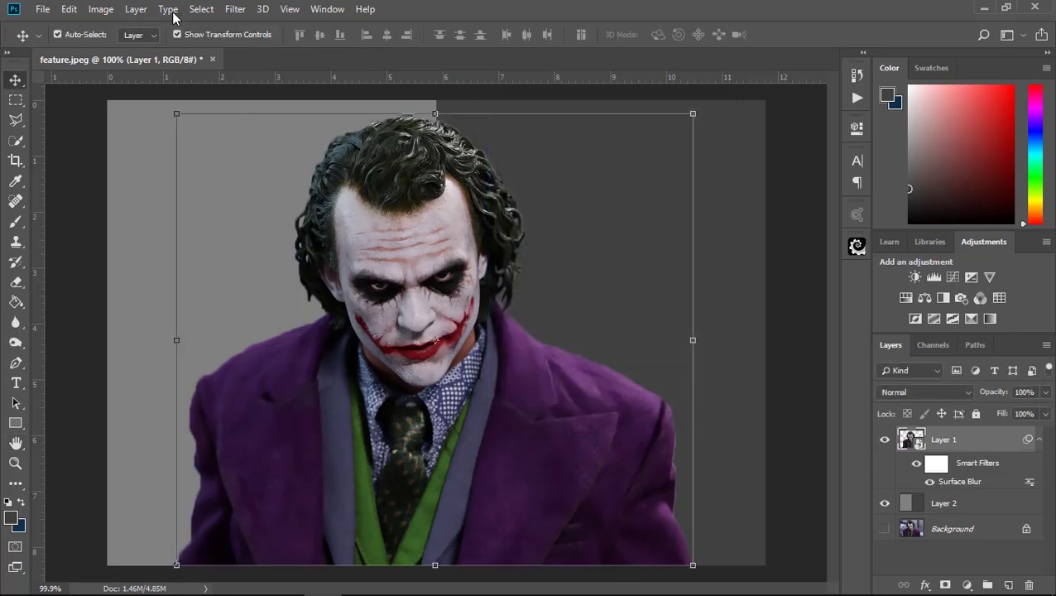
Step: Apply Filter Gallery Cutout with 5 levels, Edge Simplicity 1 and Edge Fidelity 1
click(235, 9)
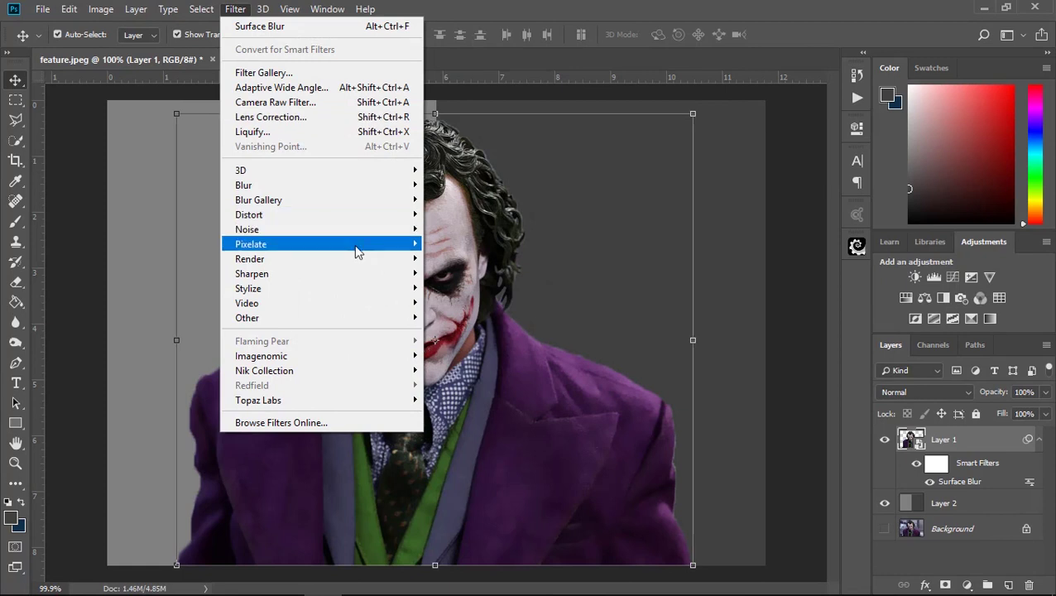
click(306, 73)
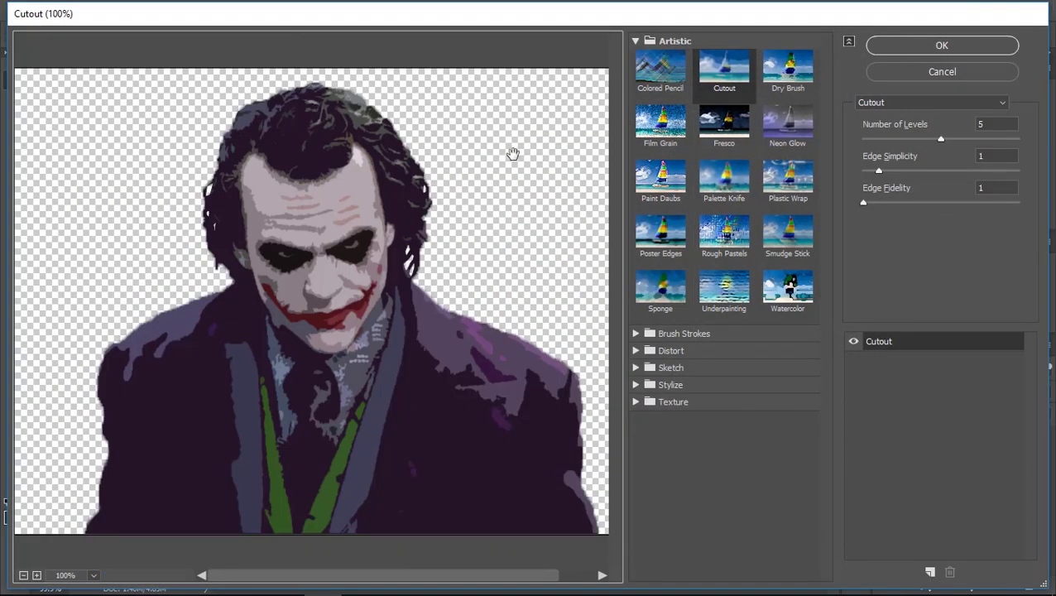
click(725, 70)
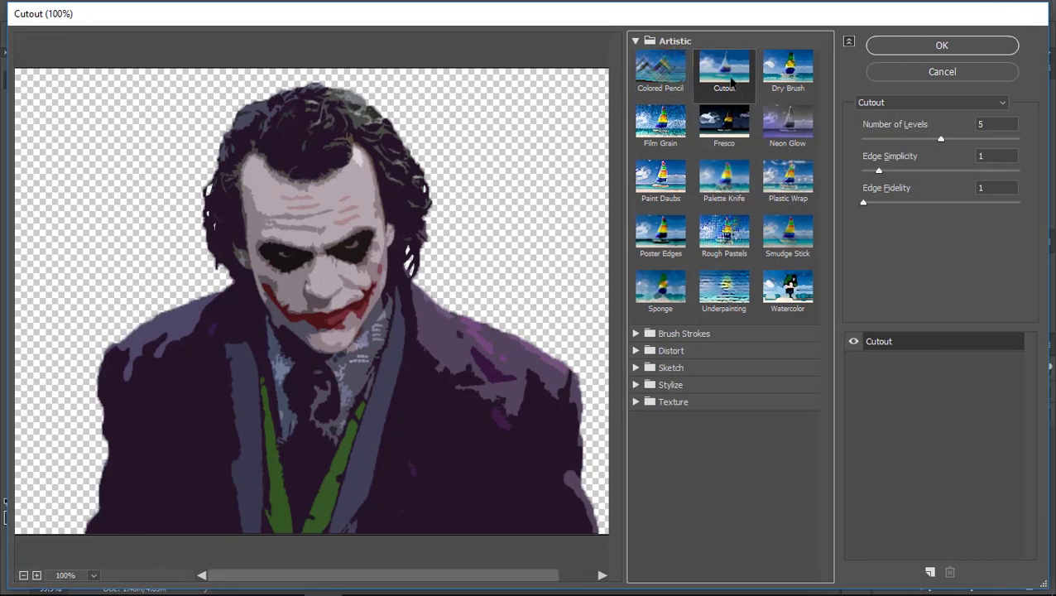
mouse_move(940, 139)
mouse_down()
mouse_move(921, 139)
mouse_move(1020, 141)
mouse_move(1043, 153)
mouse_up()
click(863, 139)
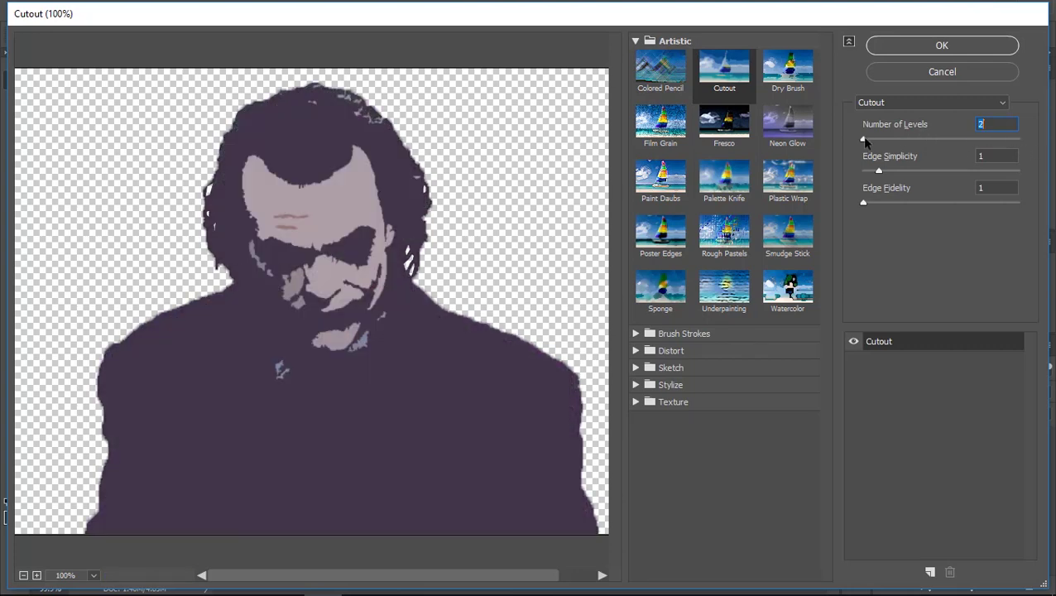
mouse_move(865, 139)
mouse_down()
mouse_move(913, 139)
mouse_move(952, 163)
mouse_up()
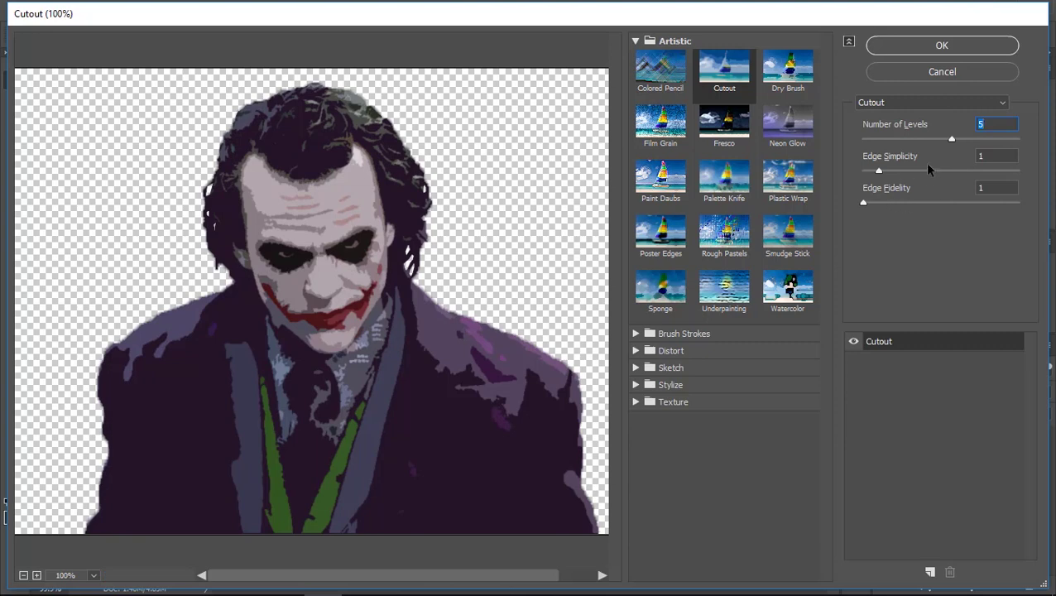
click(911, 48)
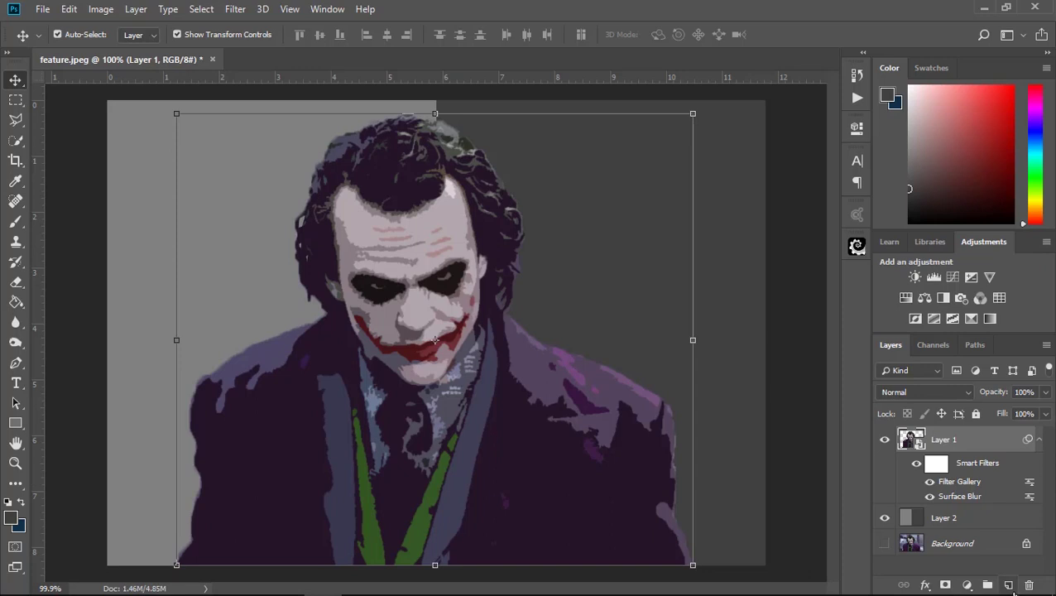
Step: Add a Channel Mixer adjustment layer set to Monochrome and collapse its Properties panel
click(967, 585)
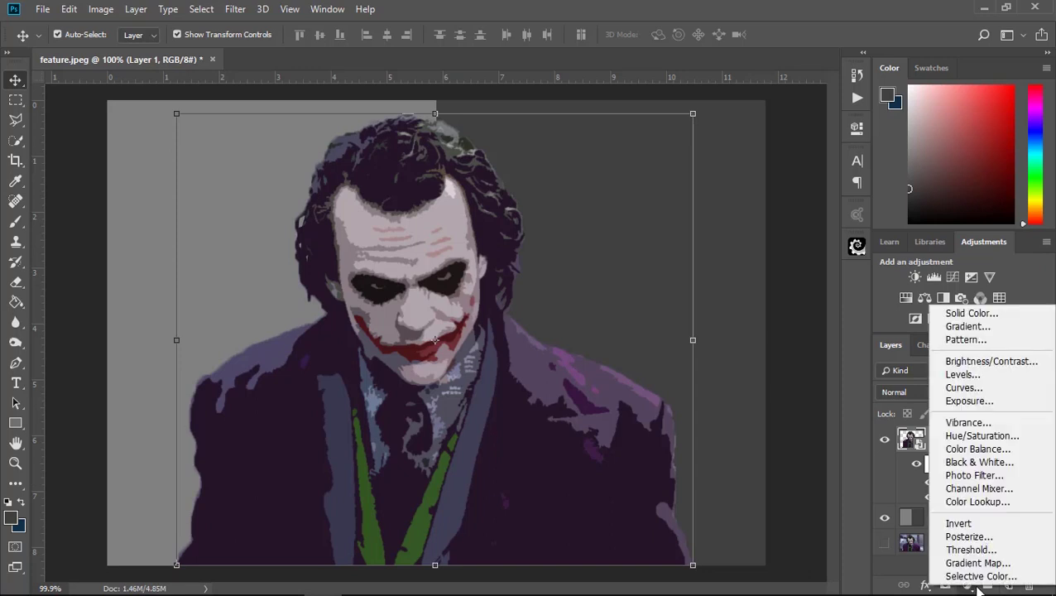
click(970, 489)
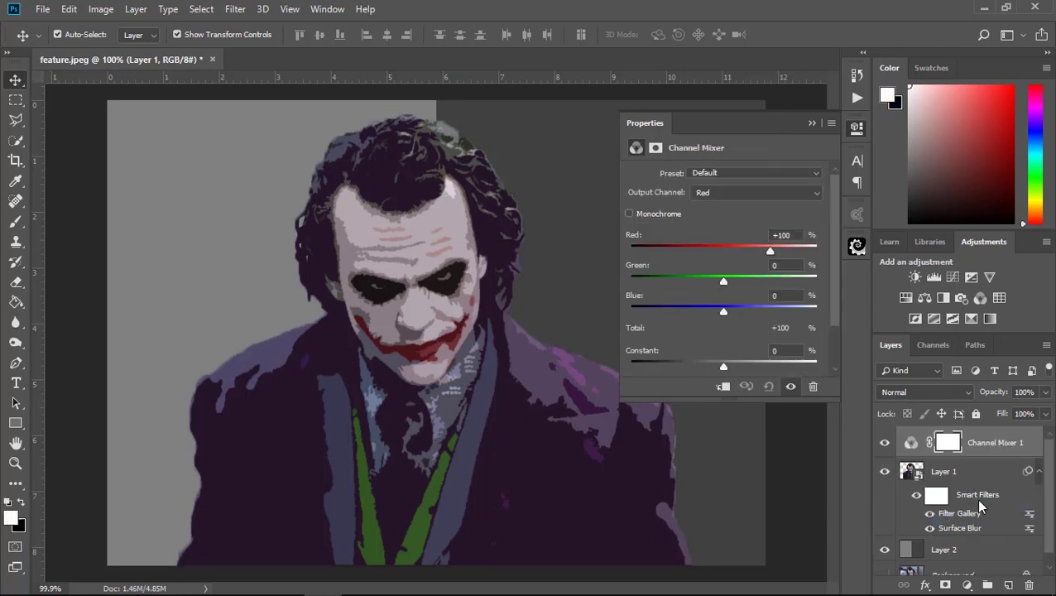
click(628, 214)
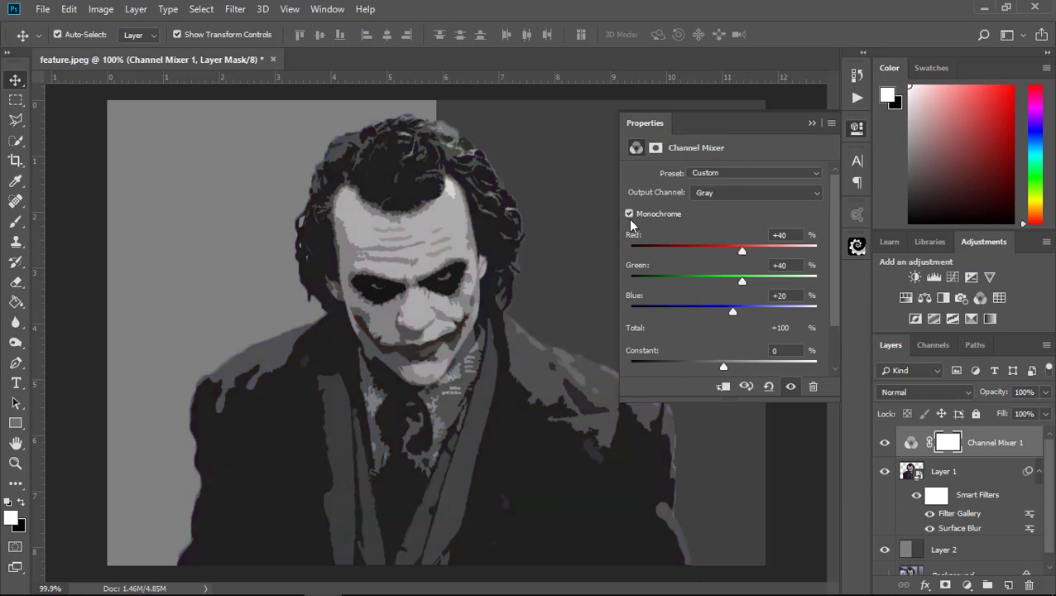
click(811, 124)
click(967, 584)
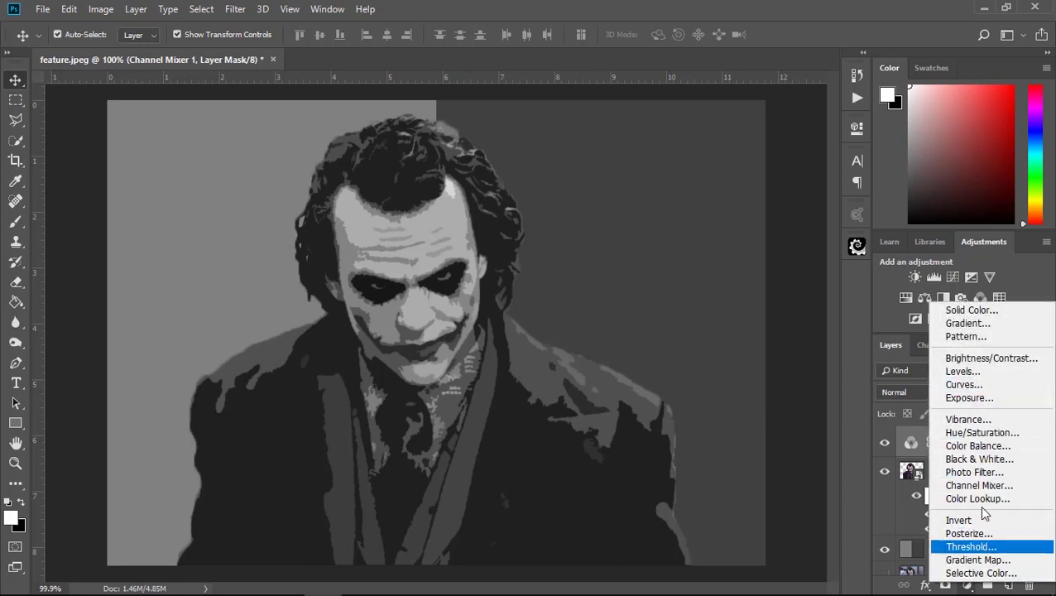
Step: Add a Posterize adjustment layer above the Channel Mixer with Levels set to 5
click(969, 533)
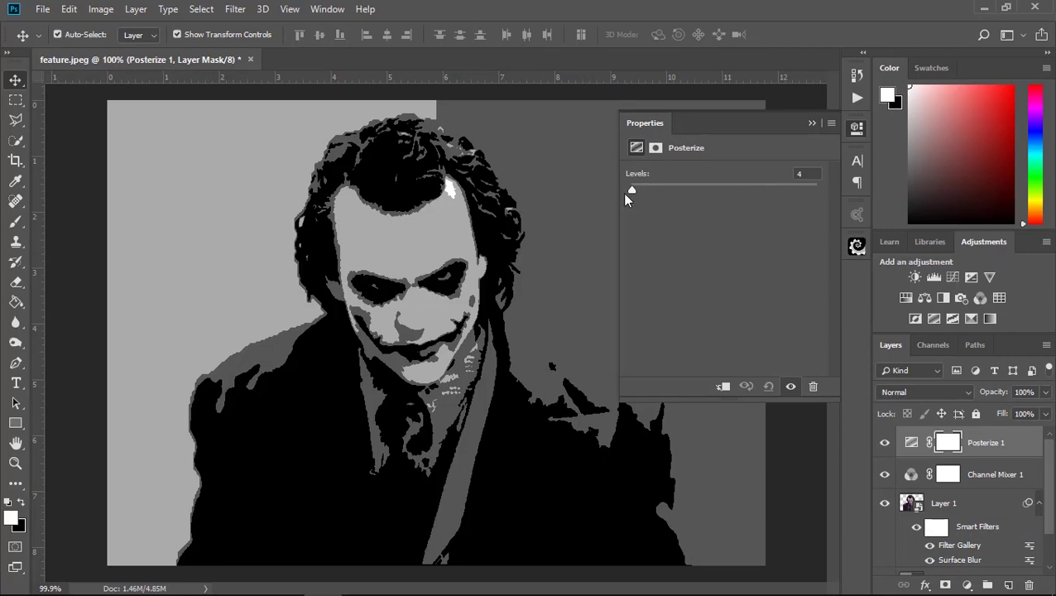
mouse_move(631, 191)
mouse_down()
mouse_move(594, 190)
mouse_move(634, 189)
mouse_up()
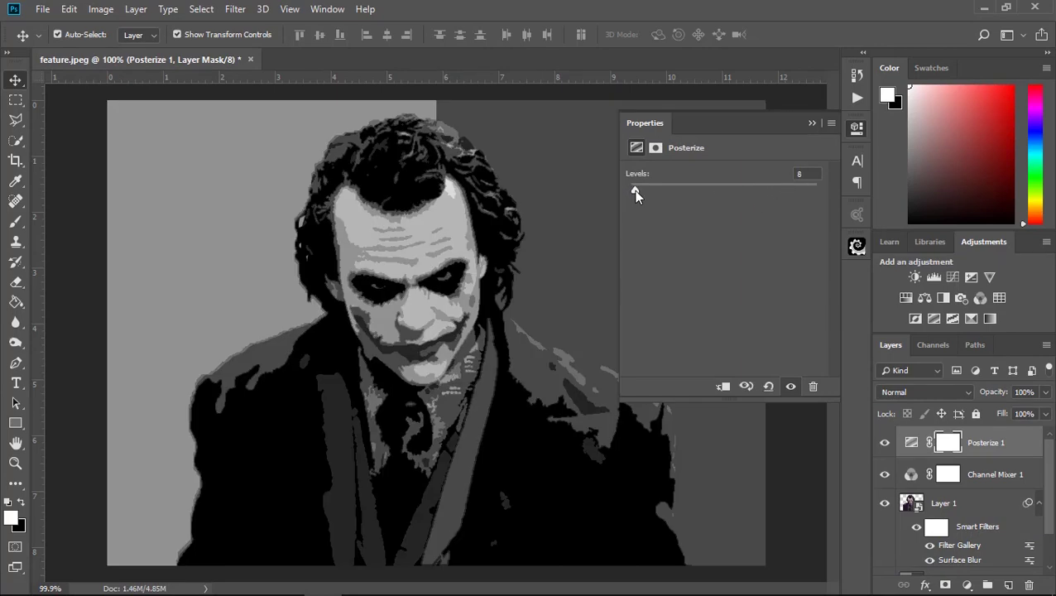
click(799, 173)
text(5)
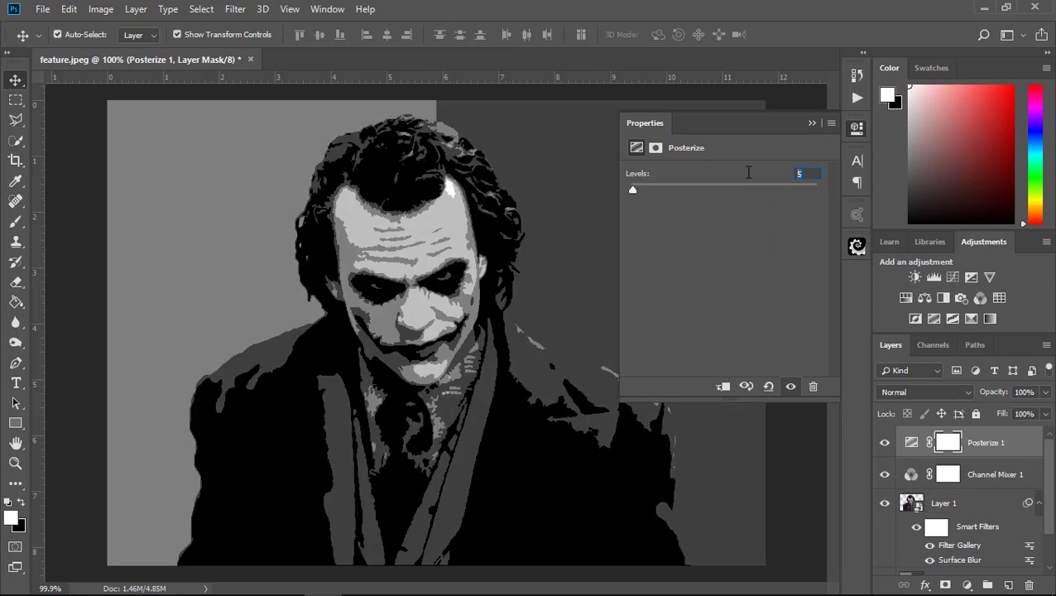
text(4)
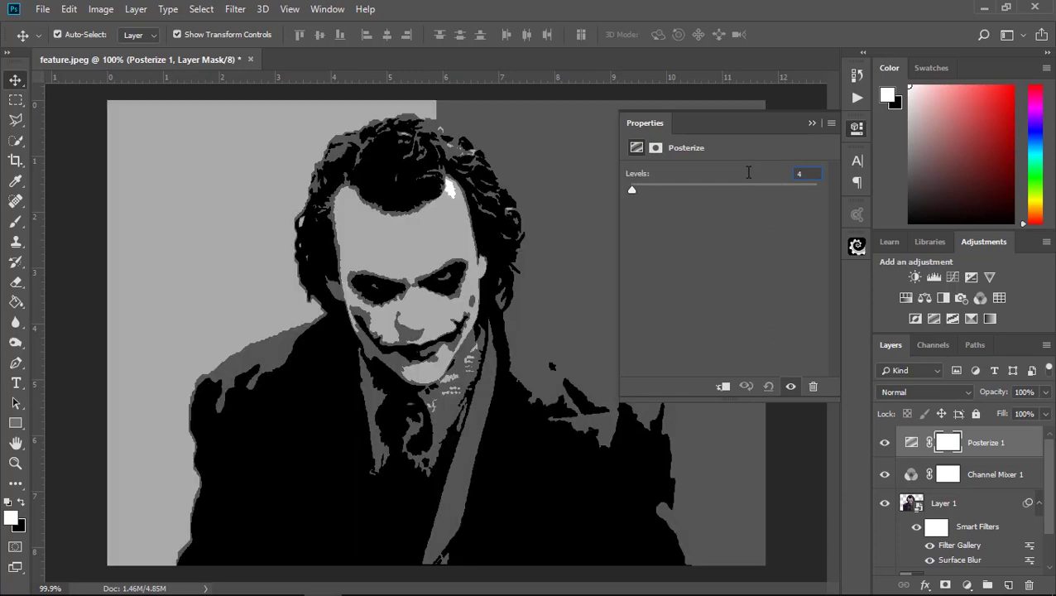
double_click(807, 174)
text(5)
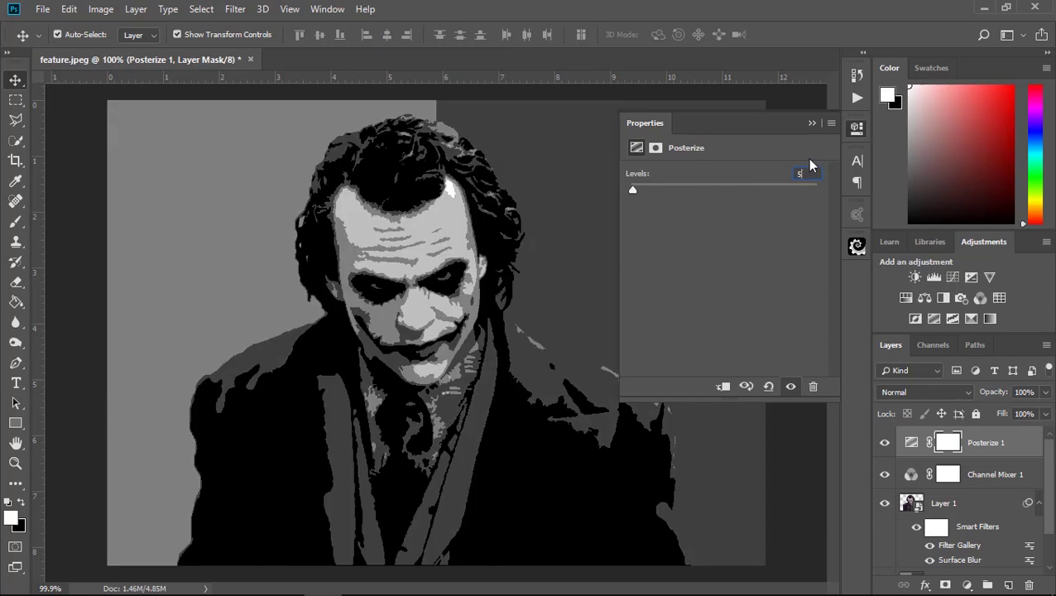
click(809, 123)
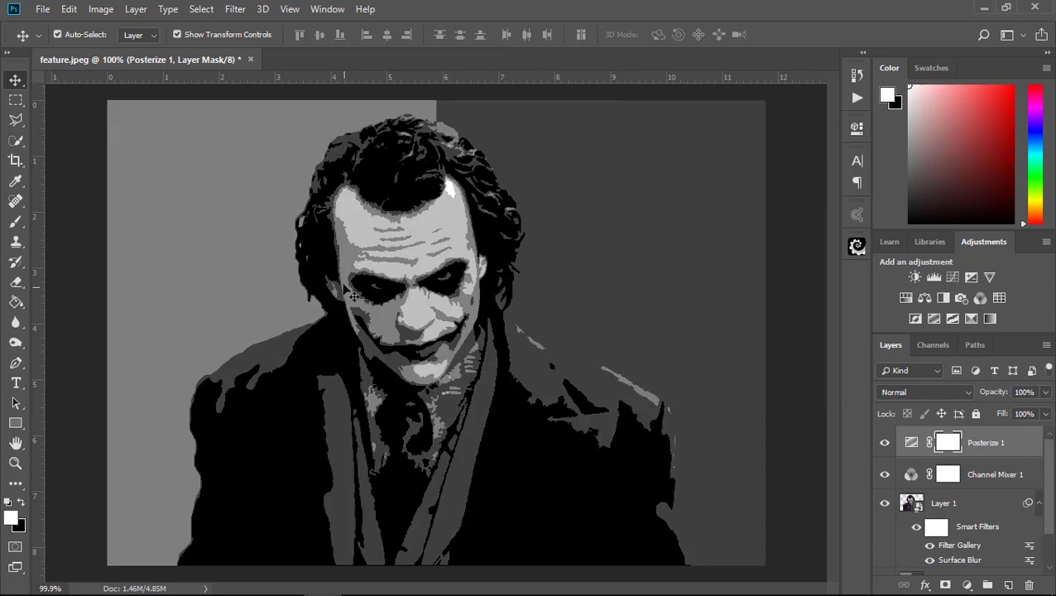
Step: Magic Wand-select the light-grey tones, then subtract the background with Quick Selection
click(14, 138)
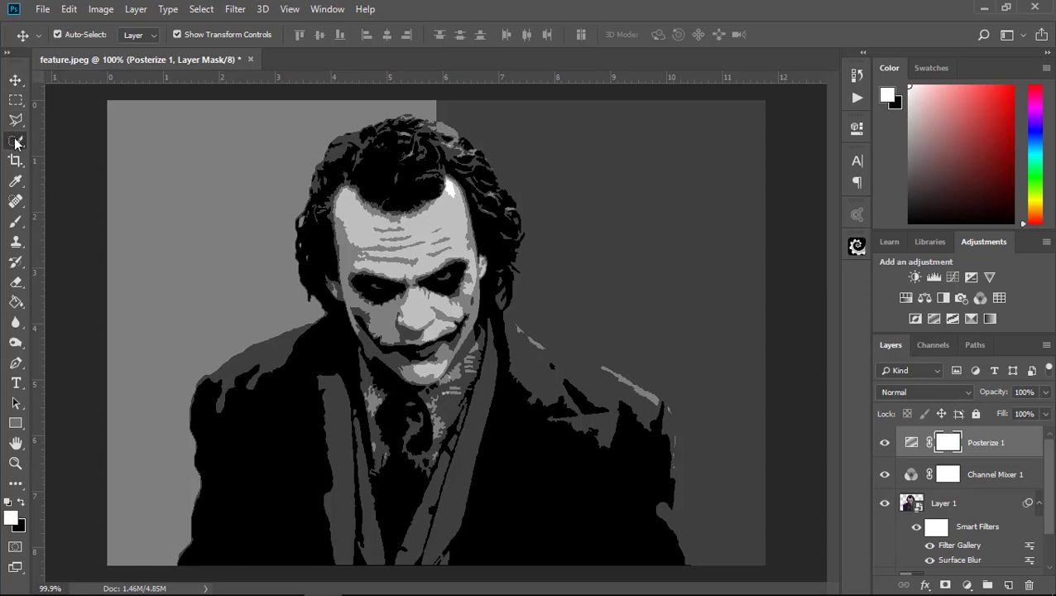
click(94, 155)
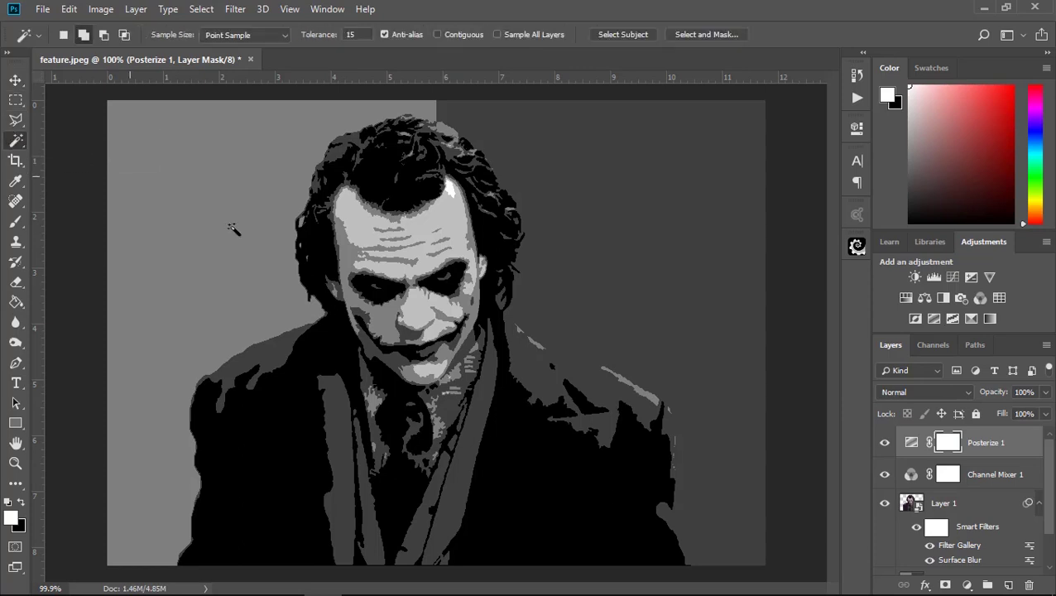
click(346, 259)
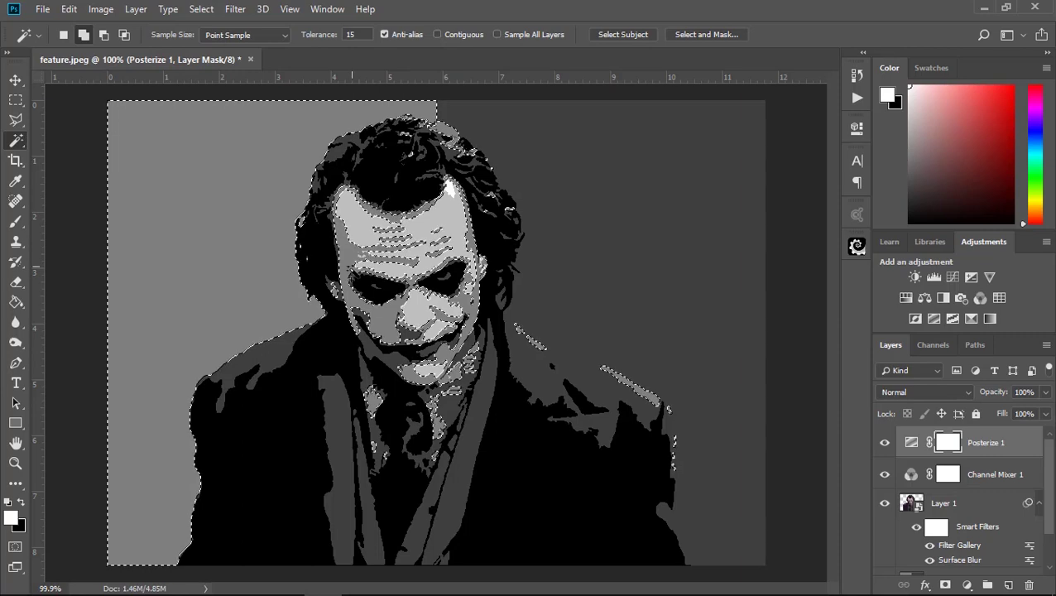
click(18, 141)
click(93, 137)
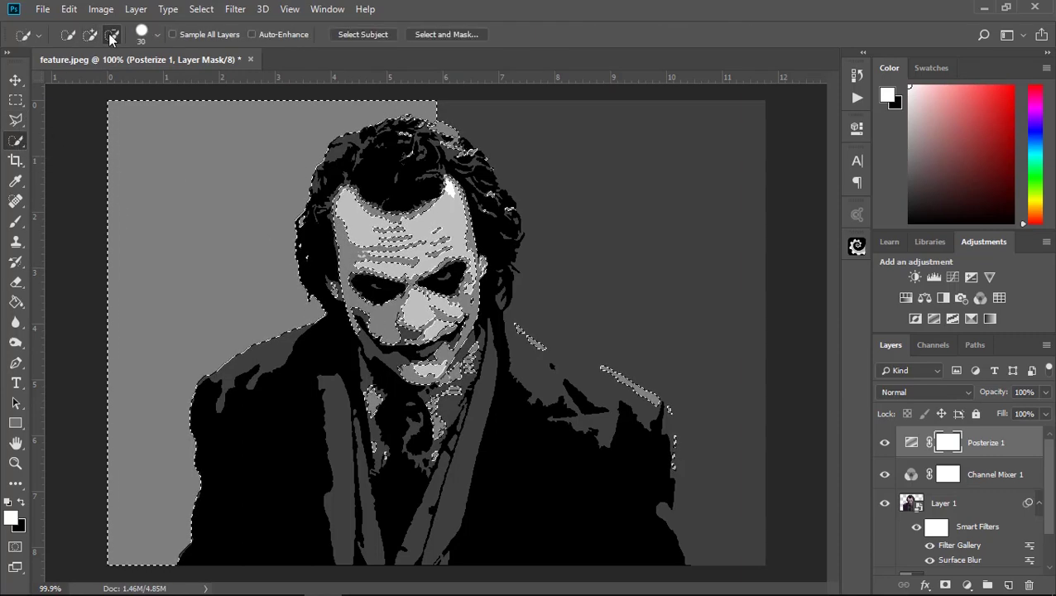
click(112, 36)
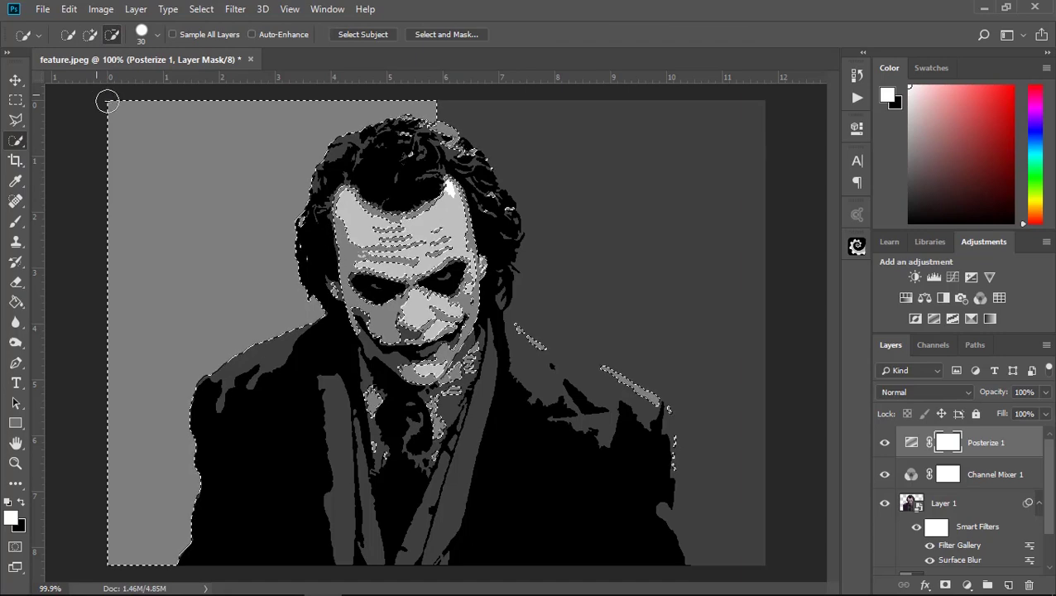
drag(107, 101, 181, 406)
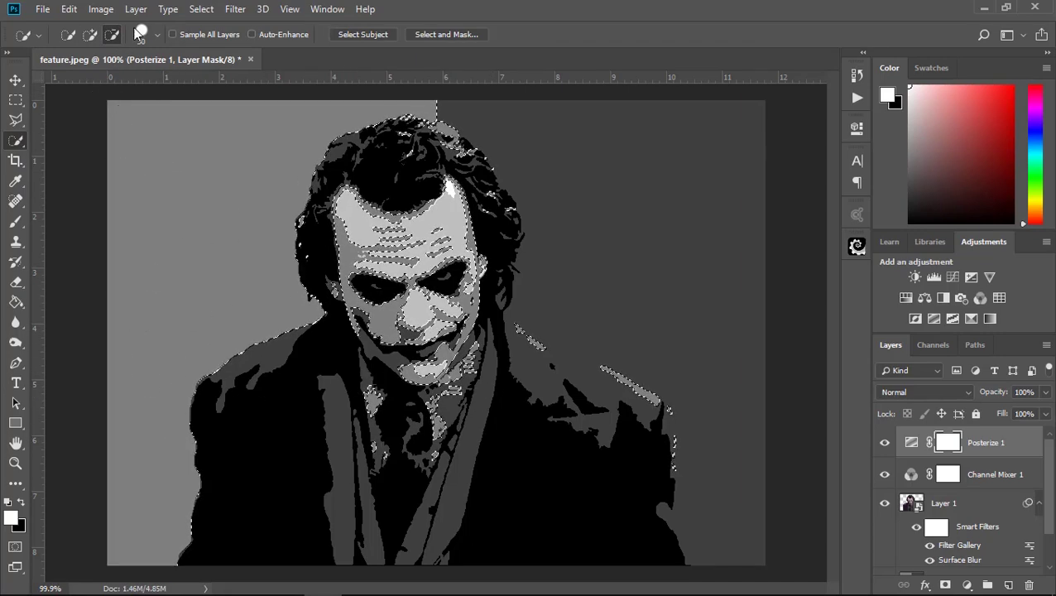
Step: Save the selection as a new channel and deselect it
click(202, 10)
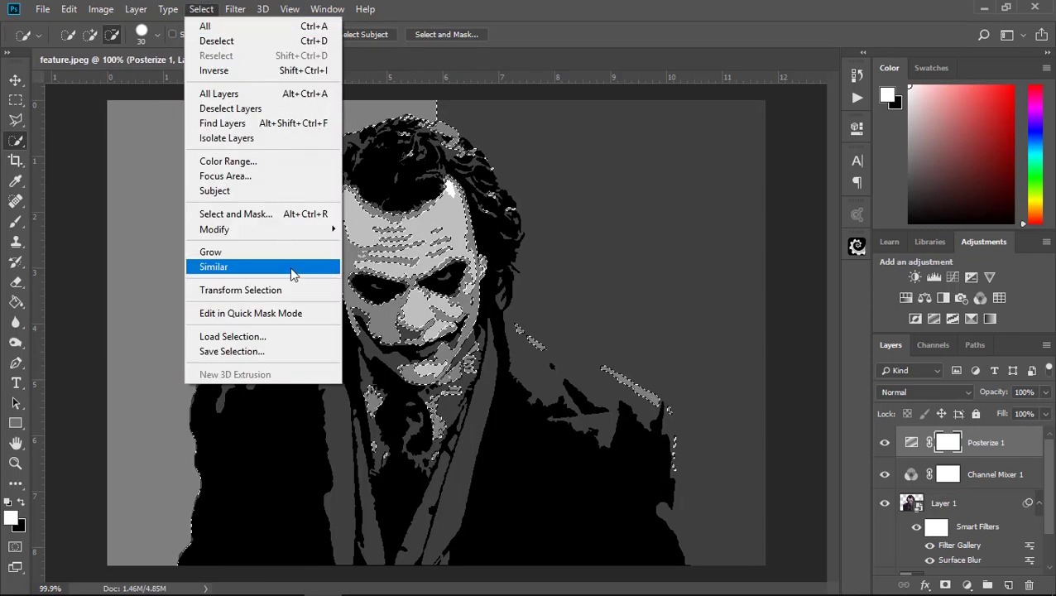
click(231, 351)
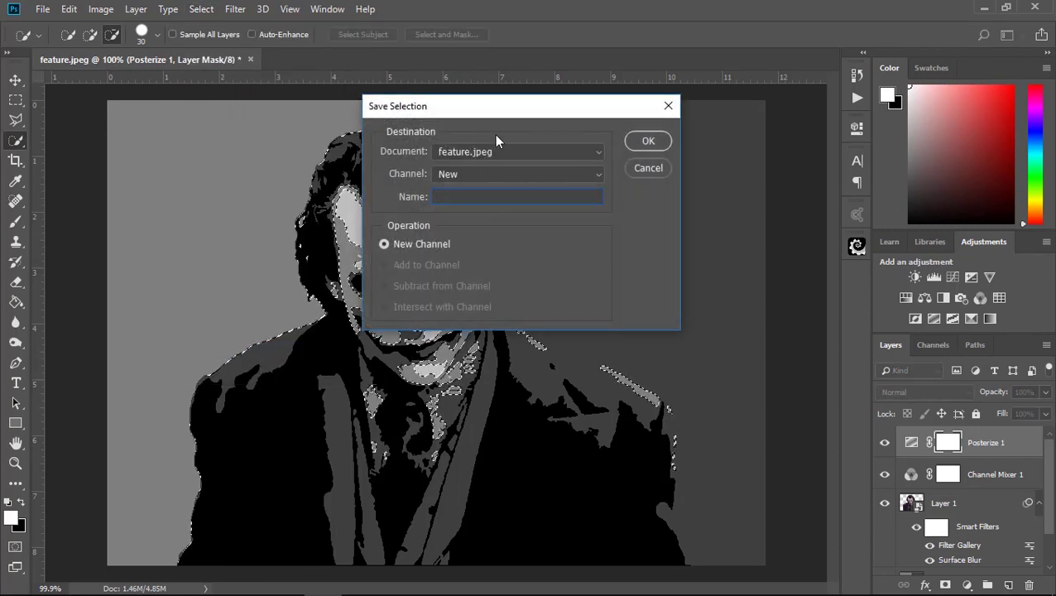
click(649, 141)
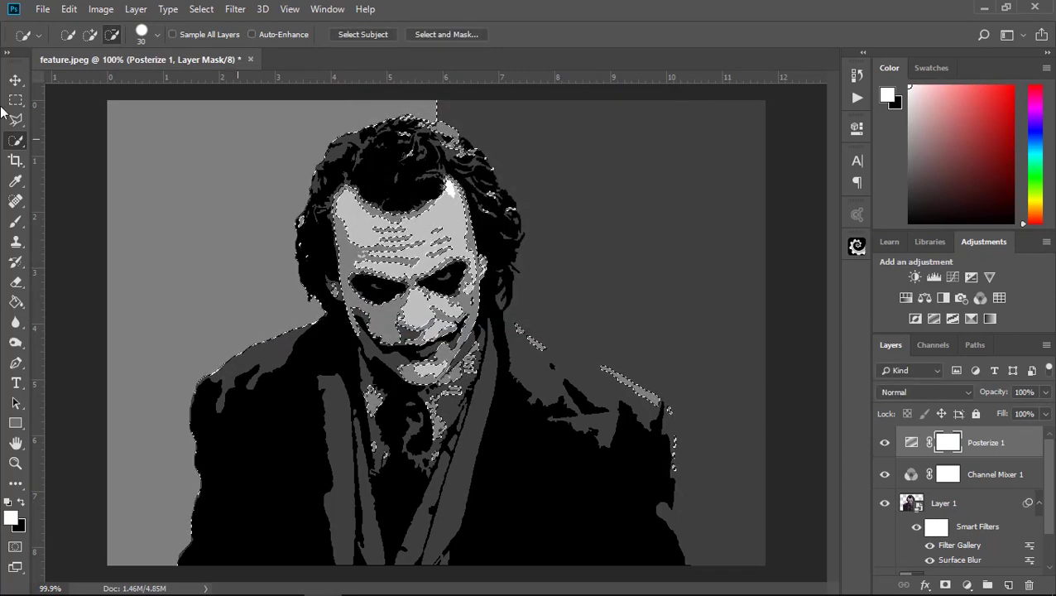
click(15, 99)
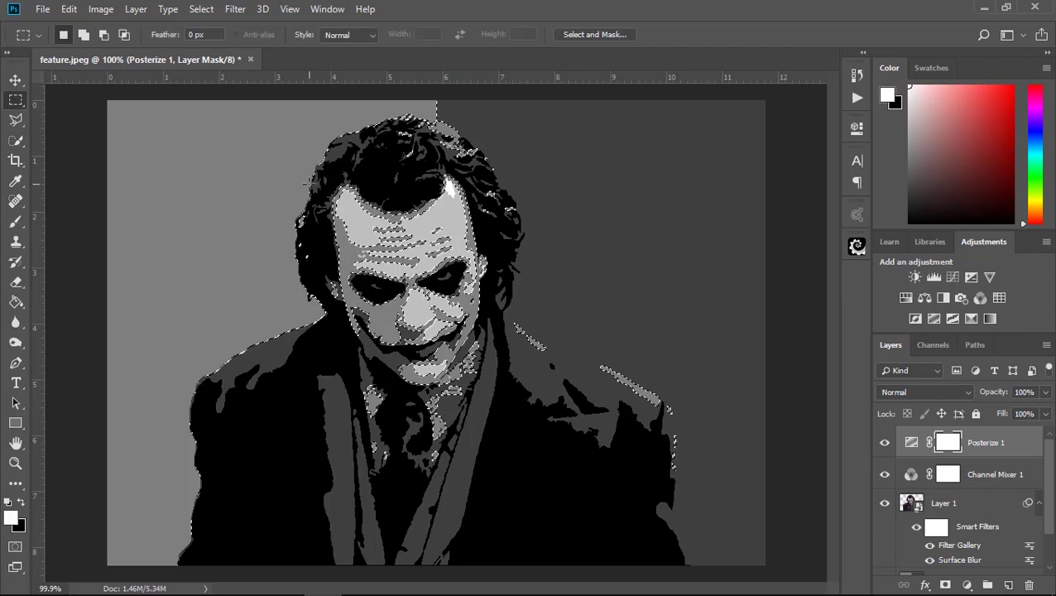
click(282, 196)
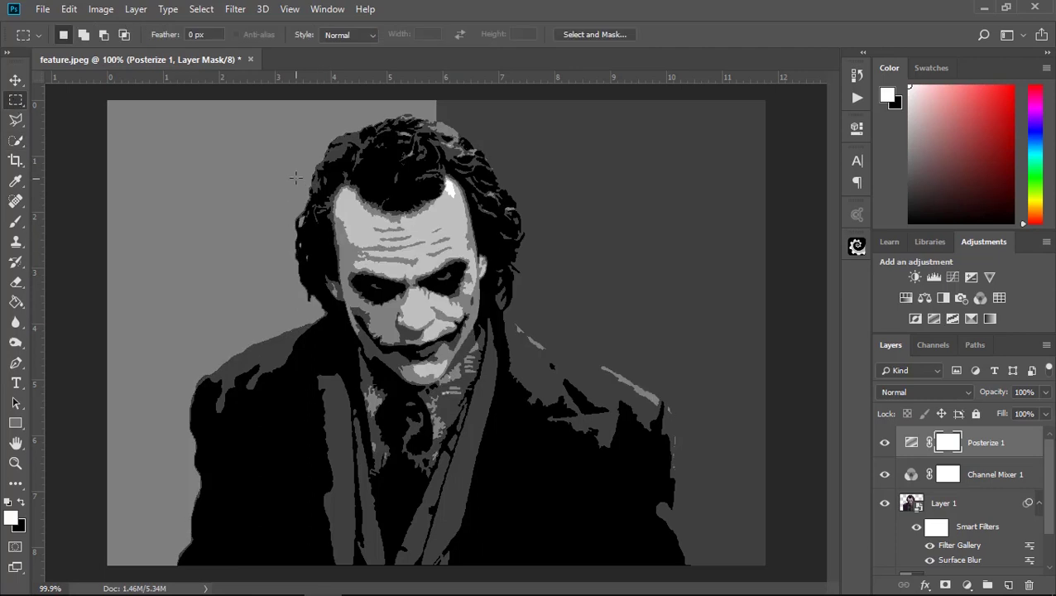
click(857, 128)
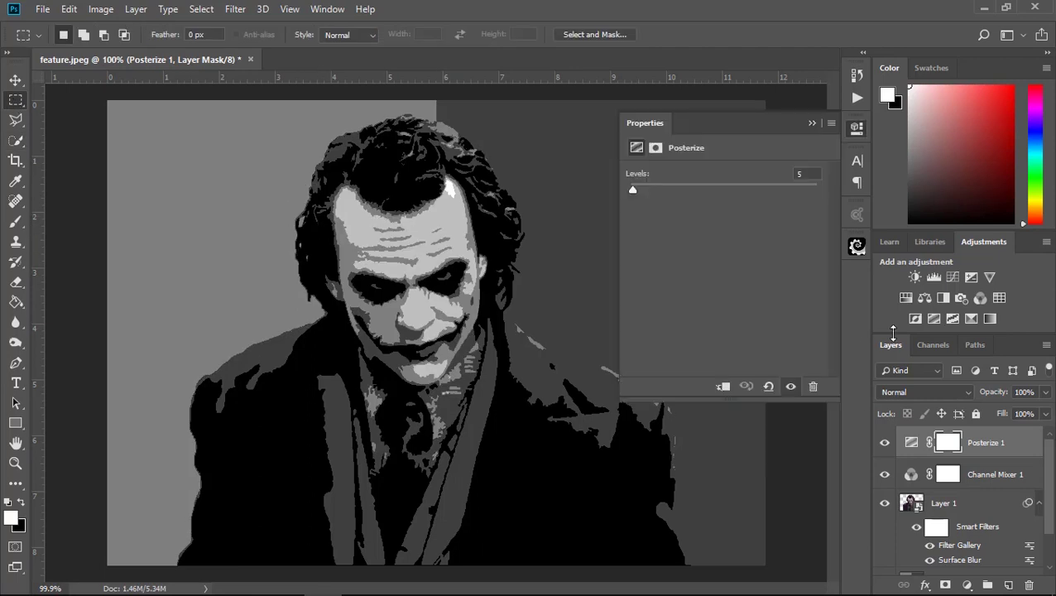
Step: Add a Black, White Gradient Map and set its dark stop to navy 00324d
click(966, 585)
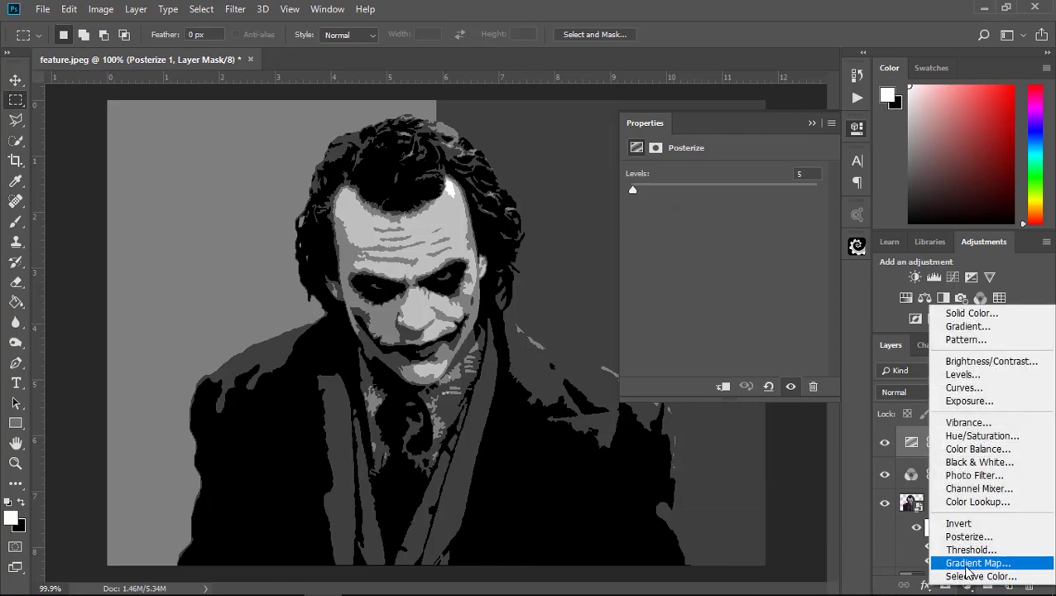
click(975, 564)
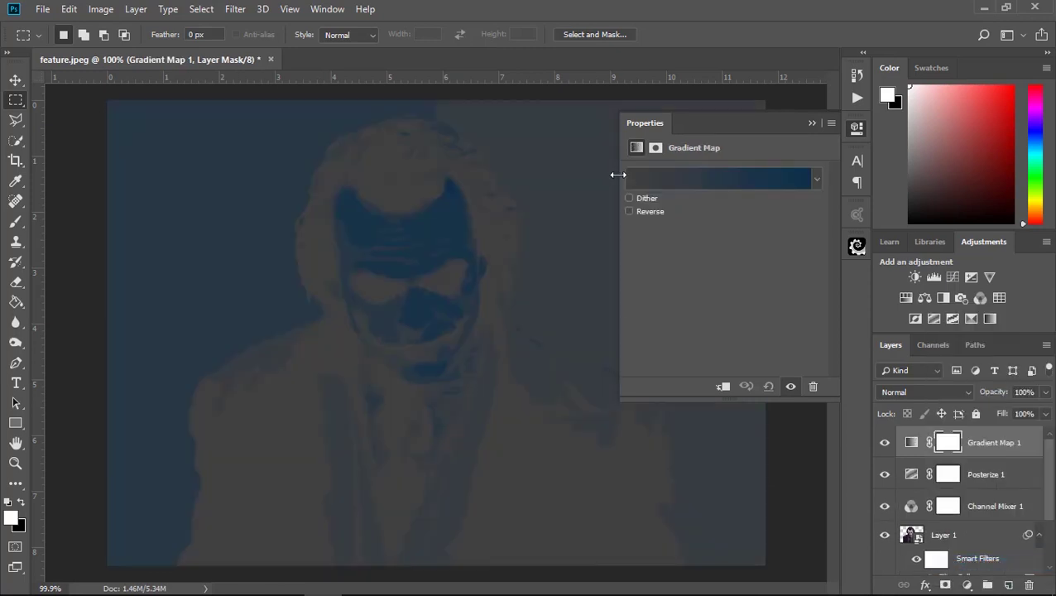
click(734, 180)
click(569, 112)
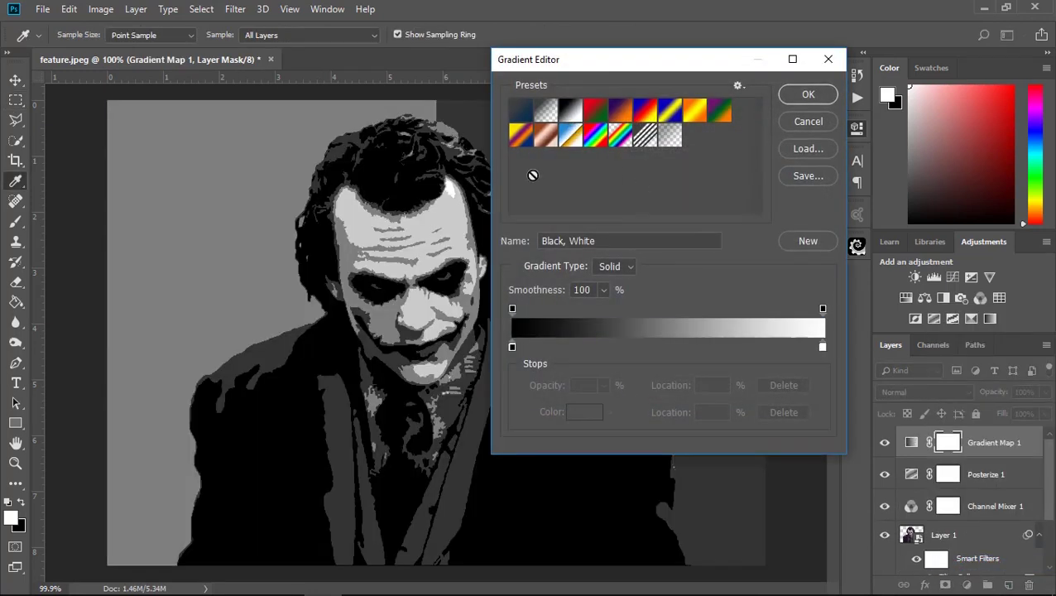
click(512, 348)
double_click(512, 348)
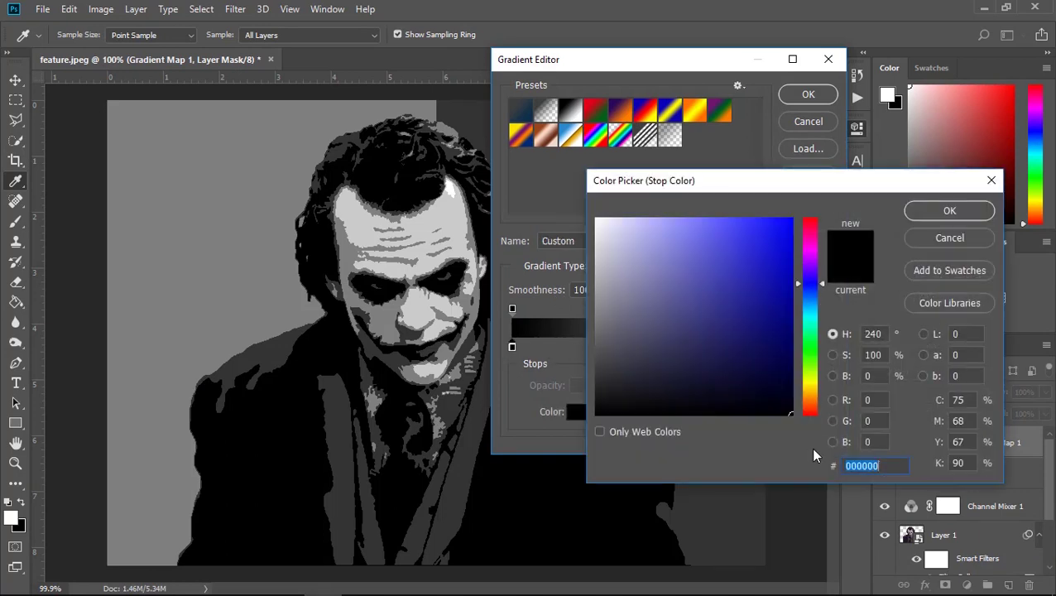
text(0032)
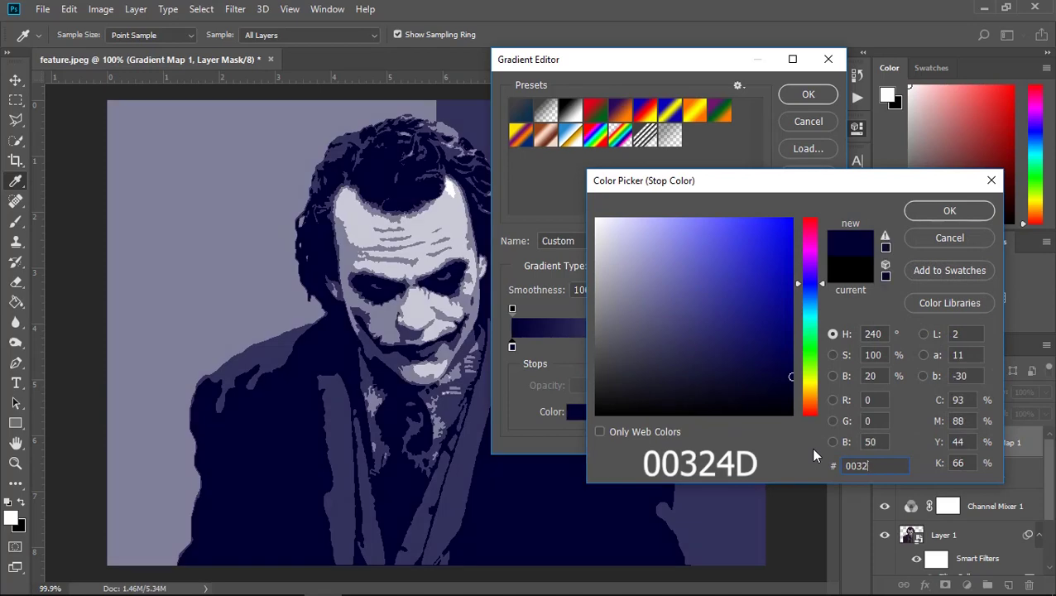
text(4d)
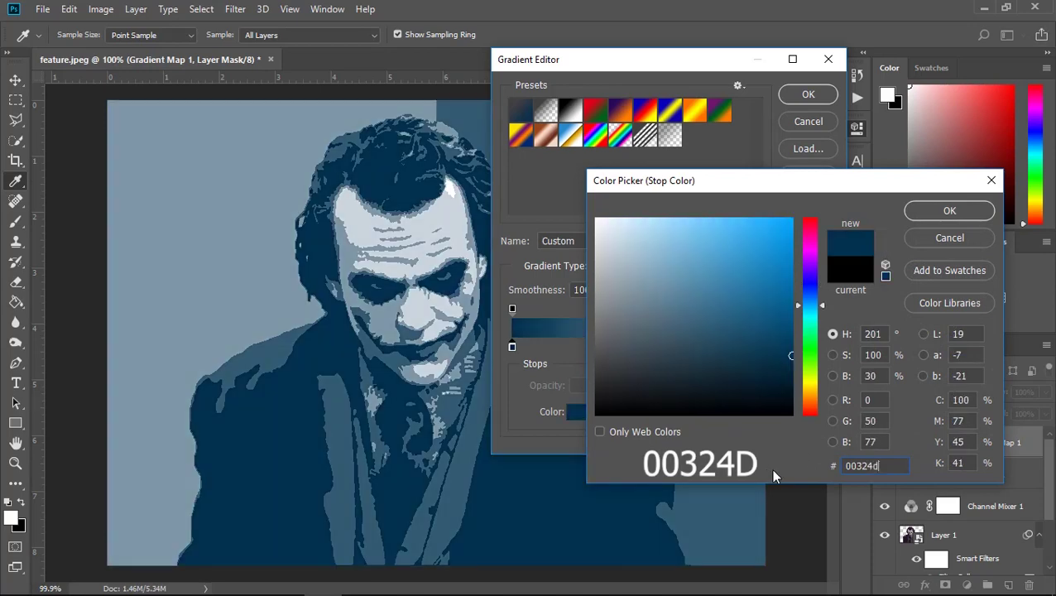
click(948, 212)
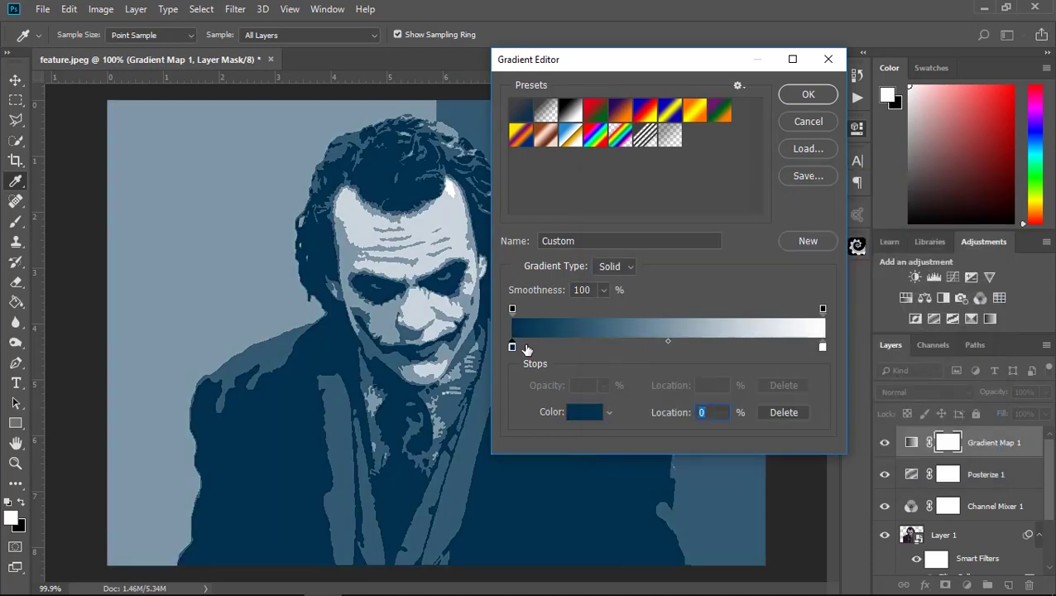
Step: Add a red e01825 colour stop at 25% location
click(556, 348)
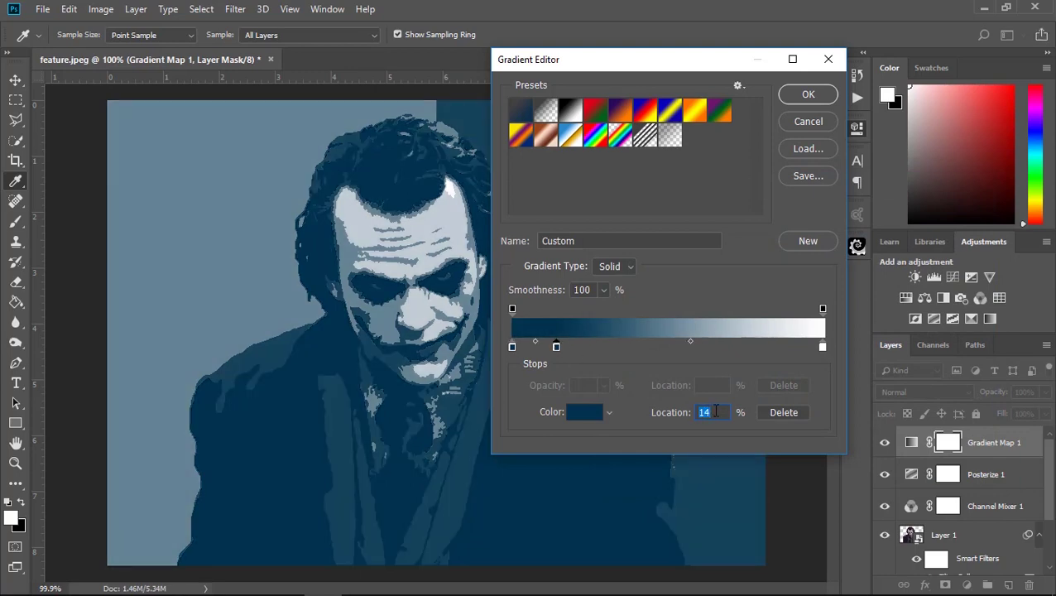
text(25)
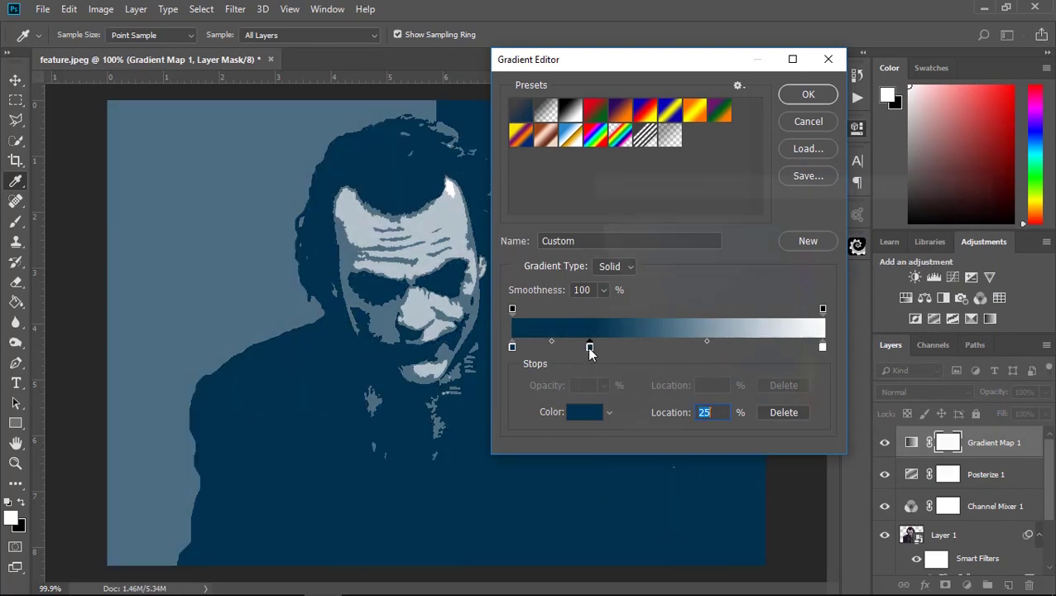
double_click(590, 348)
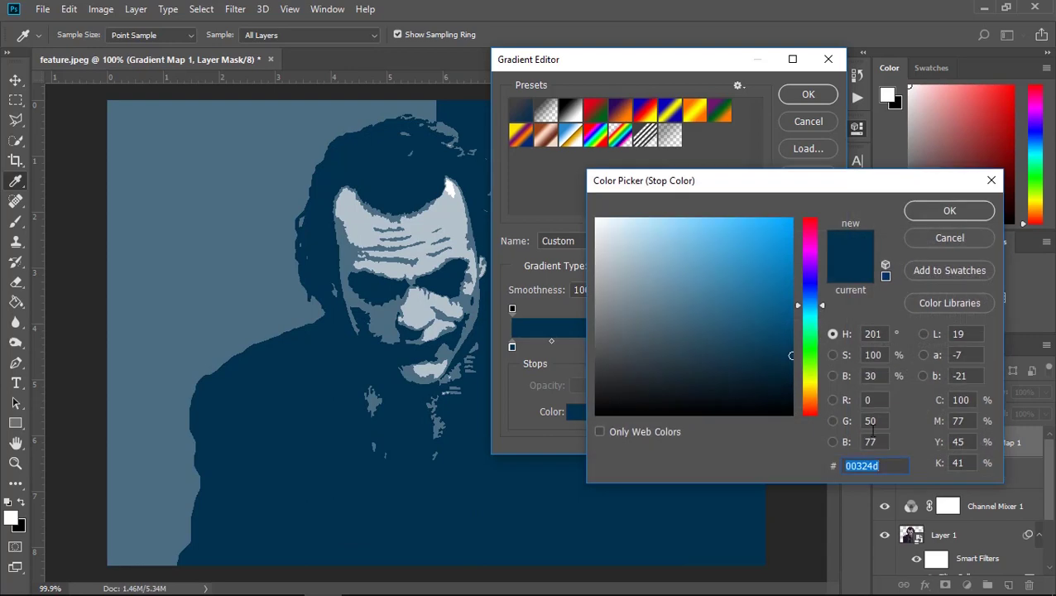
text(e)
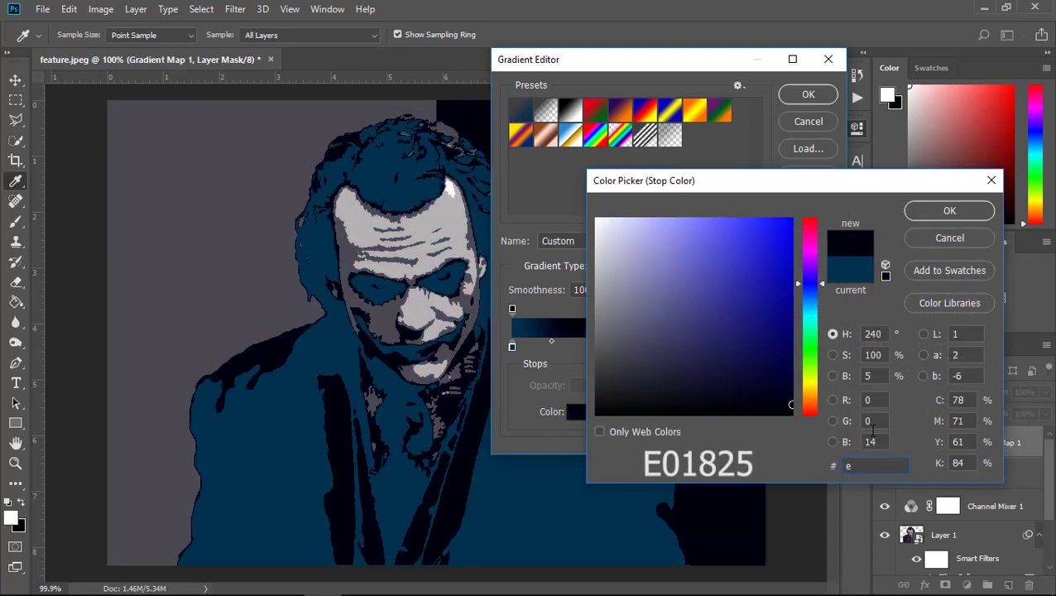
text(018)
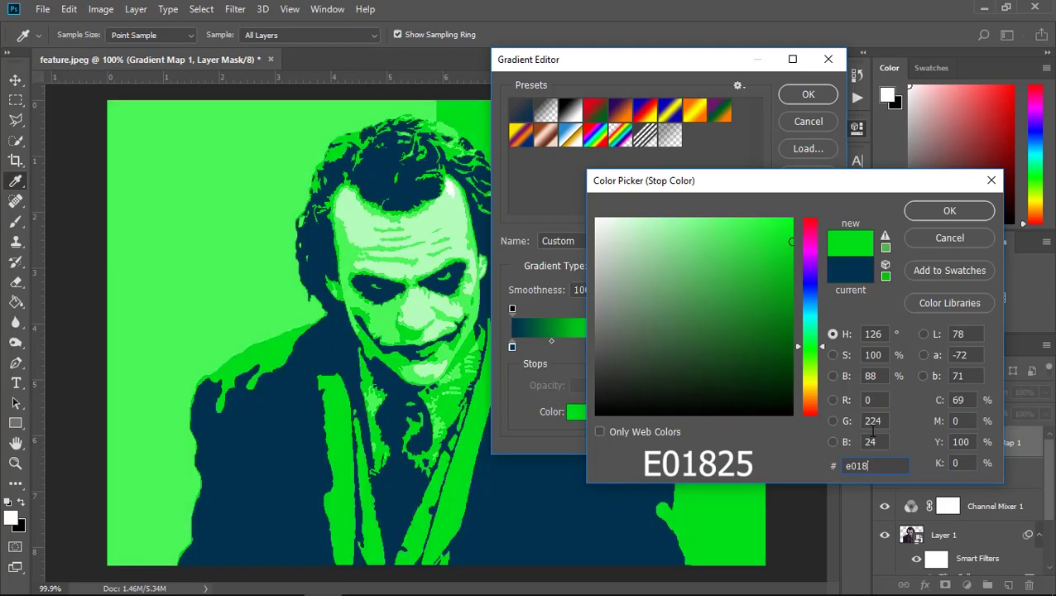
text(25)
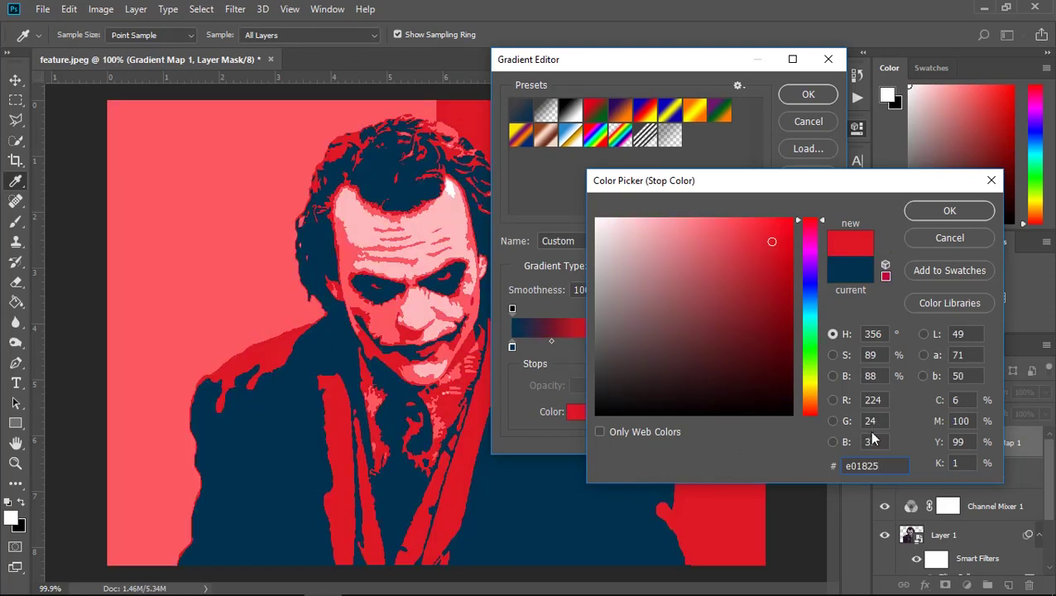
click(949, 212)
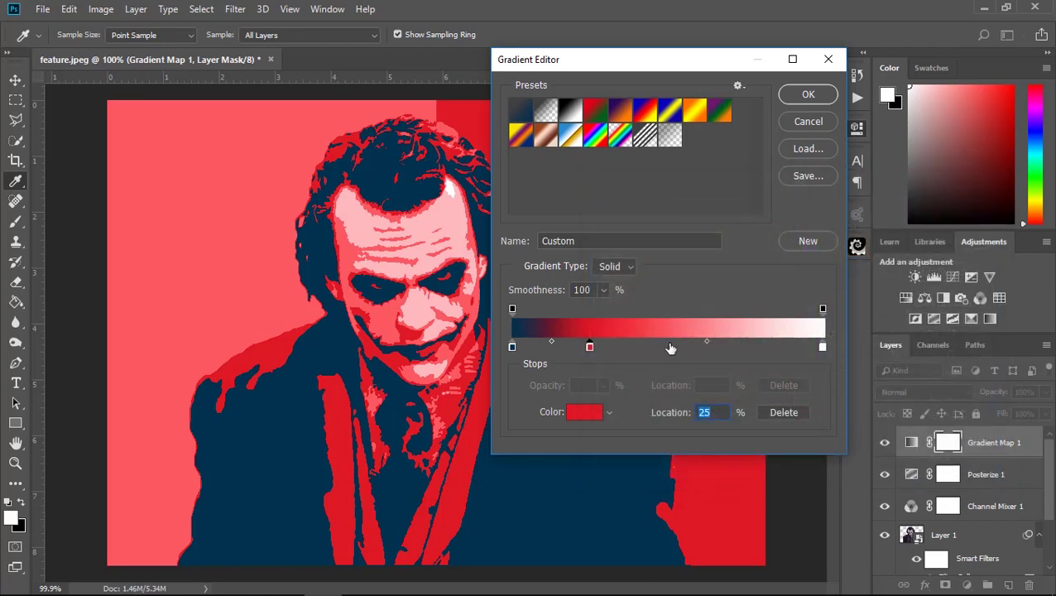
Step: Add a light-blue 7498a4 colour stop at 50% location
click(664, 347)
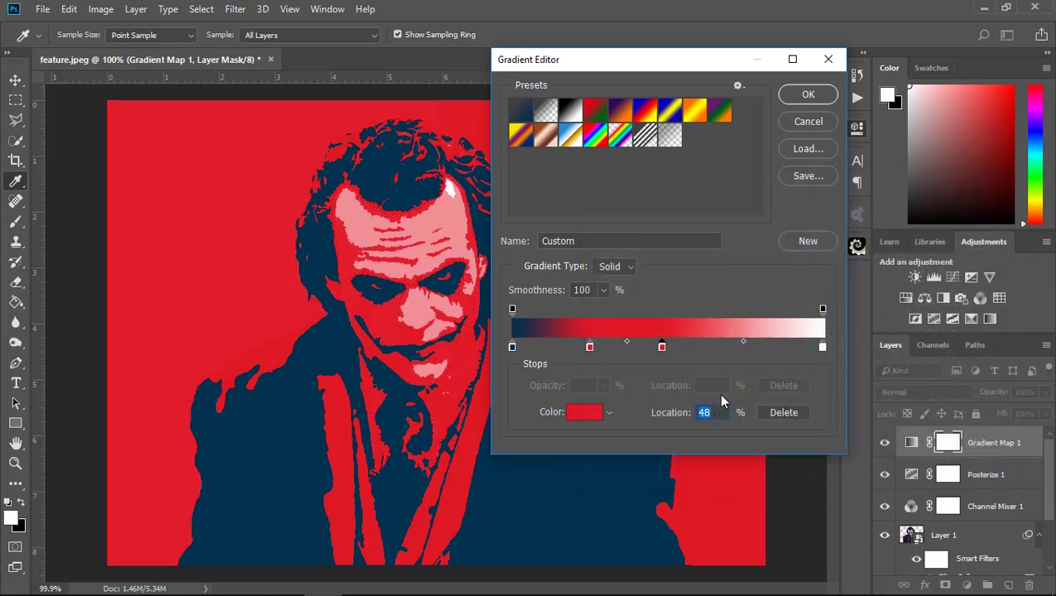
text(50)
double_click(667, 347)
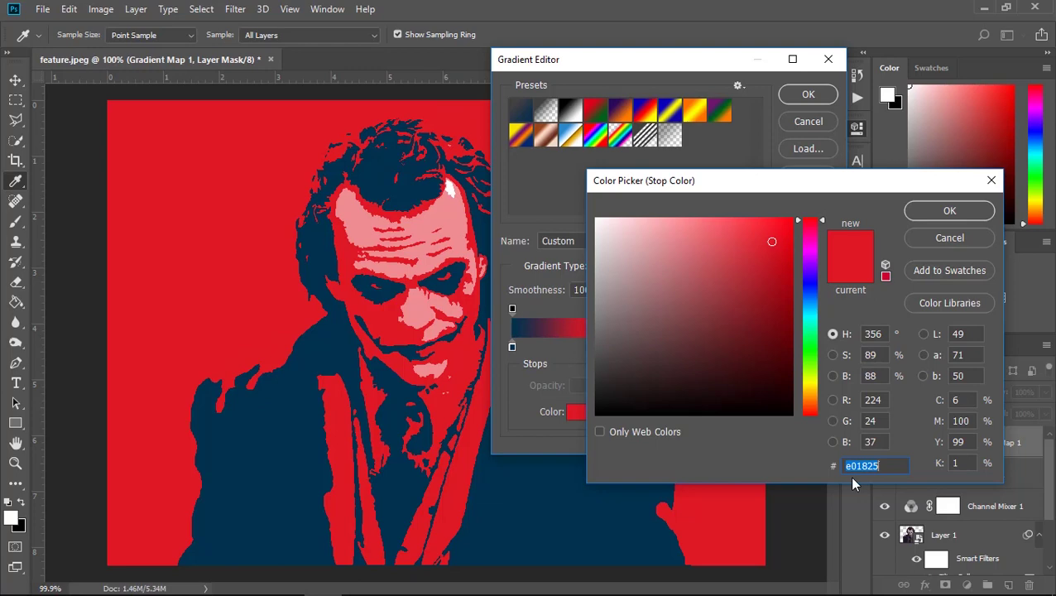
text(74)
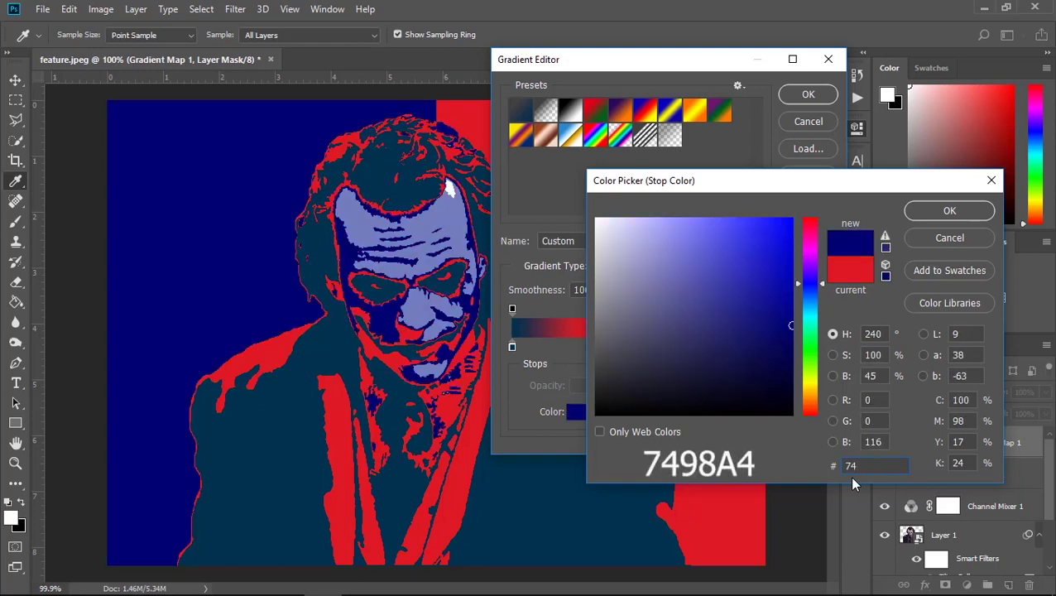
text(98)
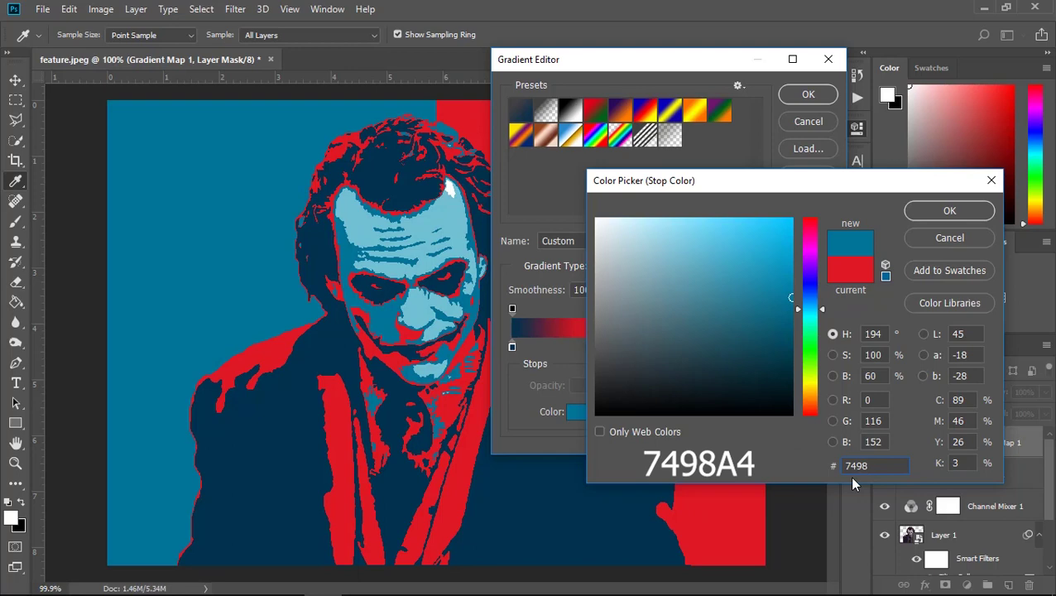
text(a4)
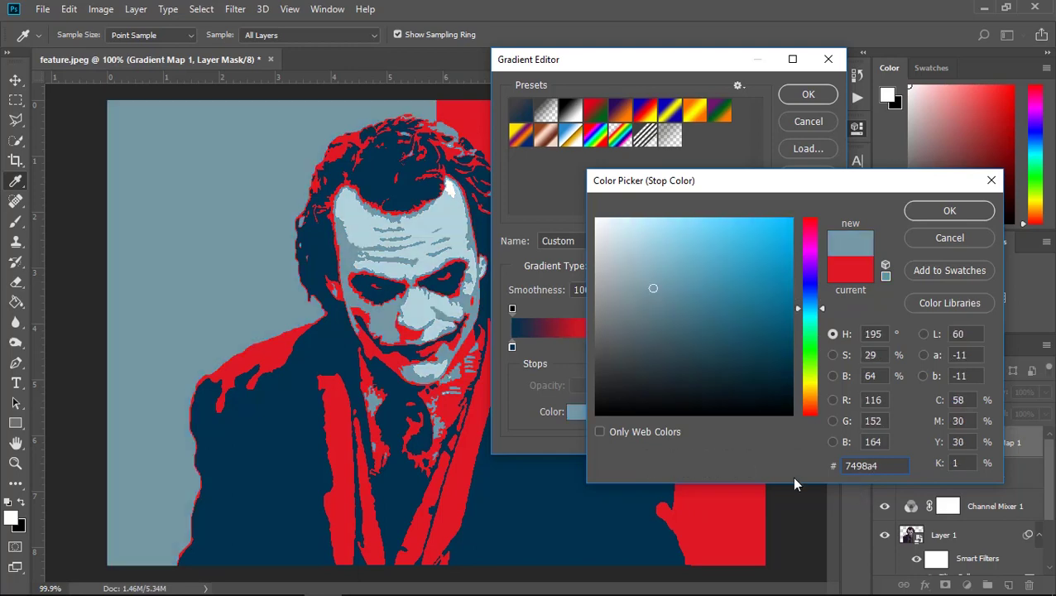
click(944, 211)
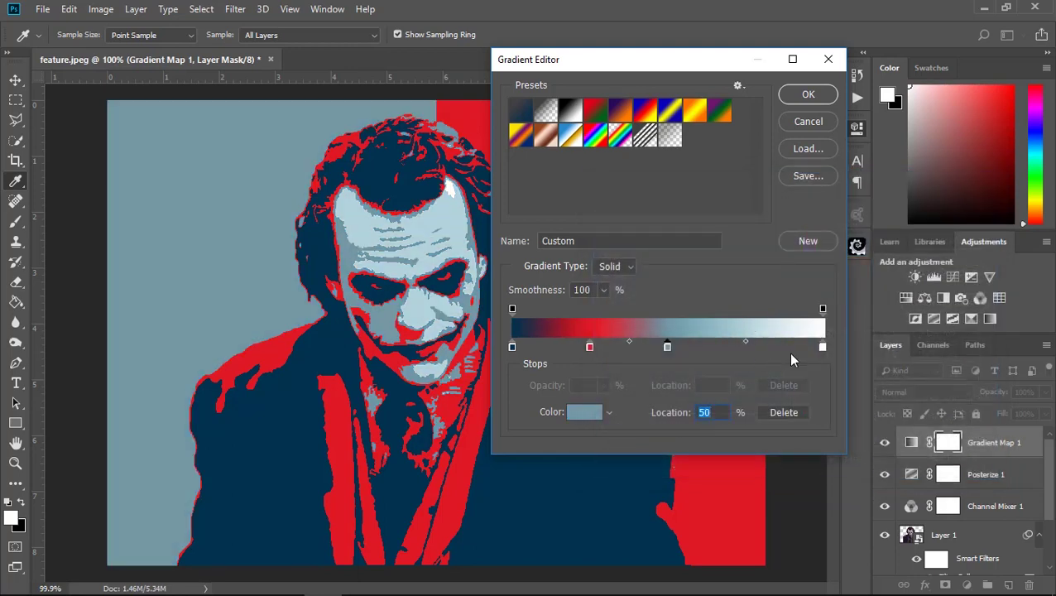
Step: Move the white stop to 75% as cream fde5a9, add a cream stop at 100%, and apply
click(823, 347)
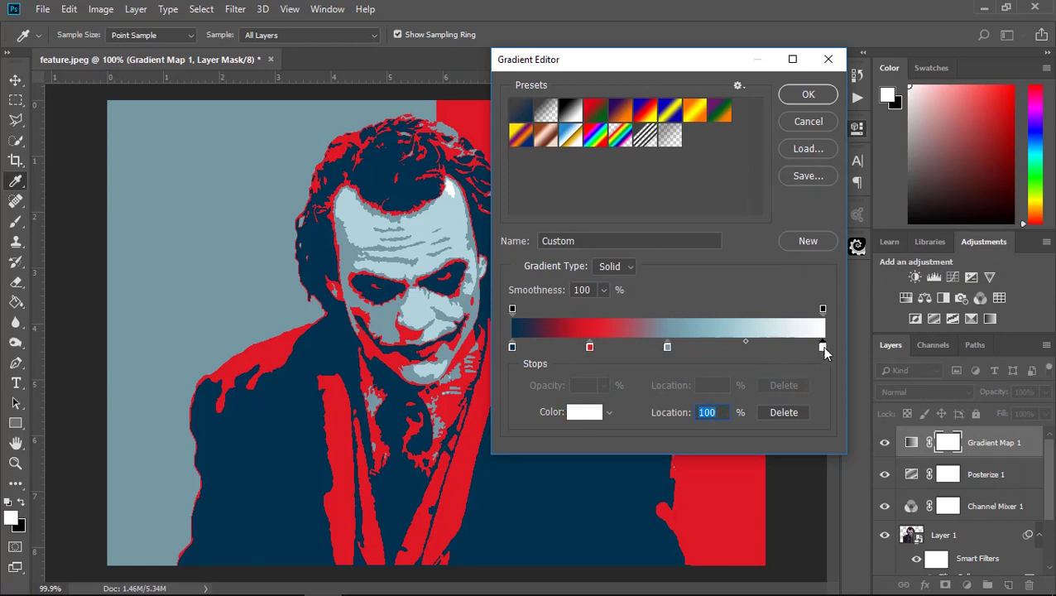
text(7)
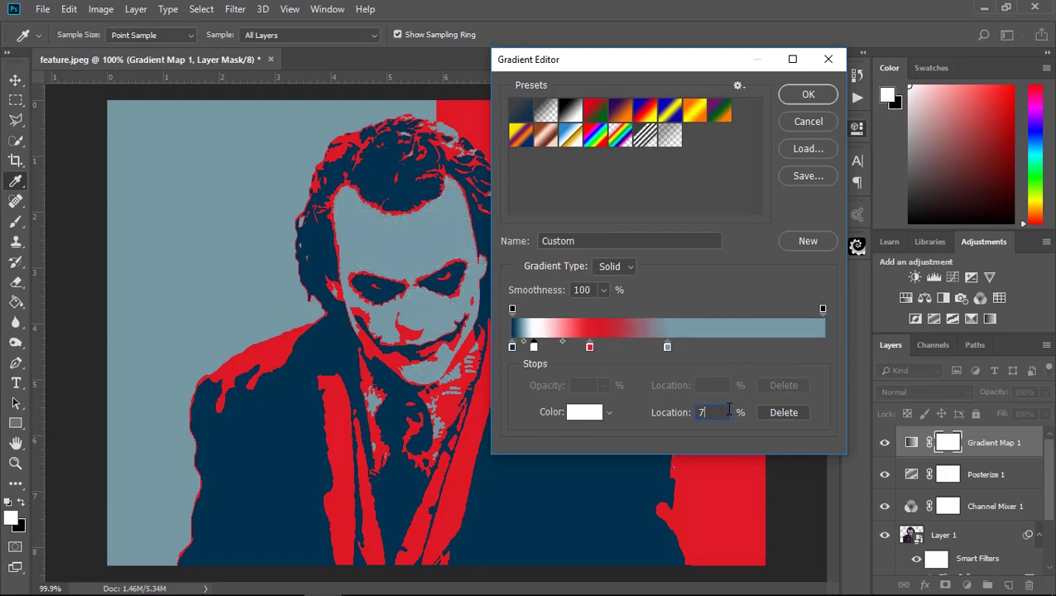
text(5)
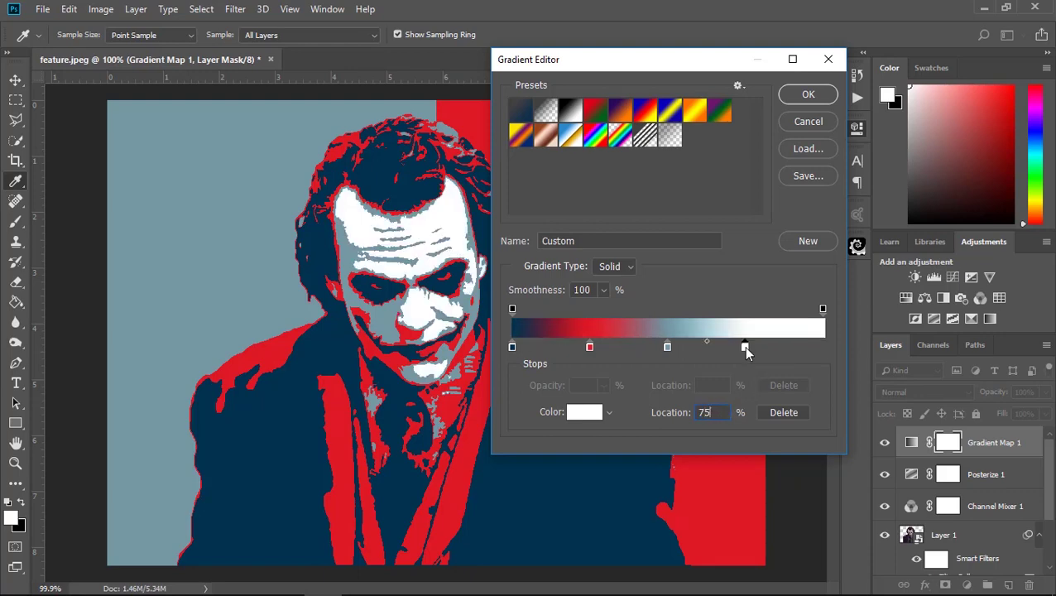
double_click(745, 347)
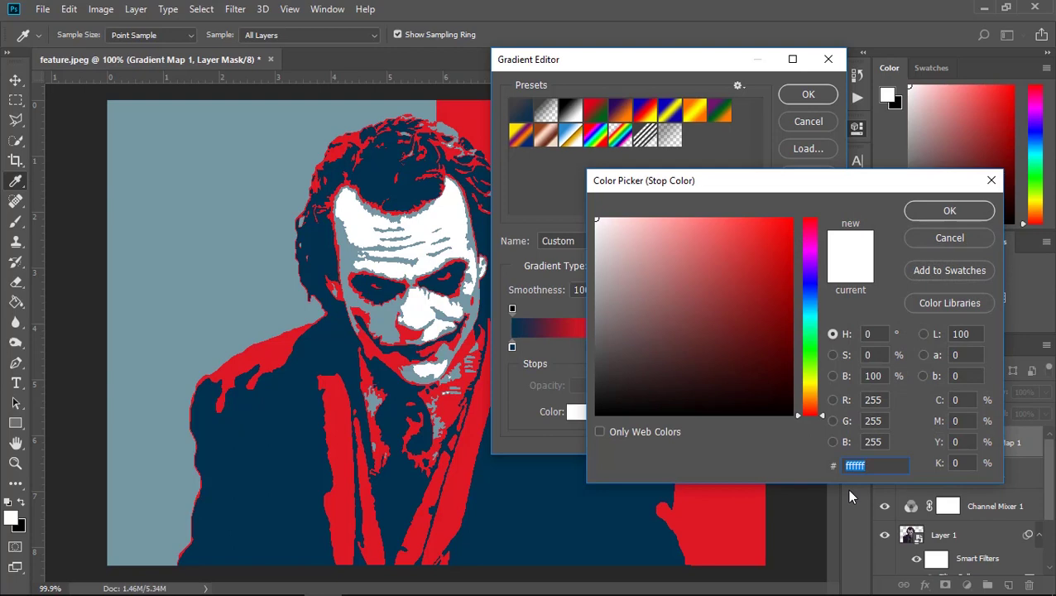
text(fd)
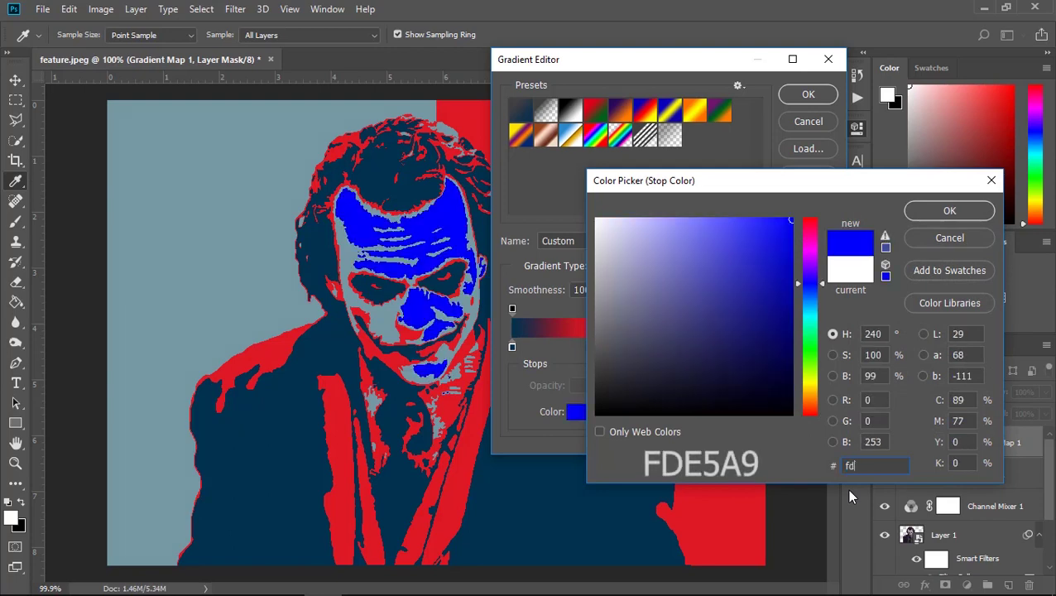
text(e)
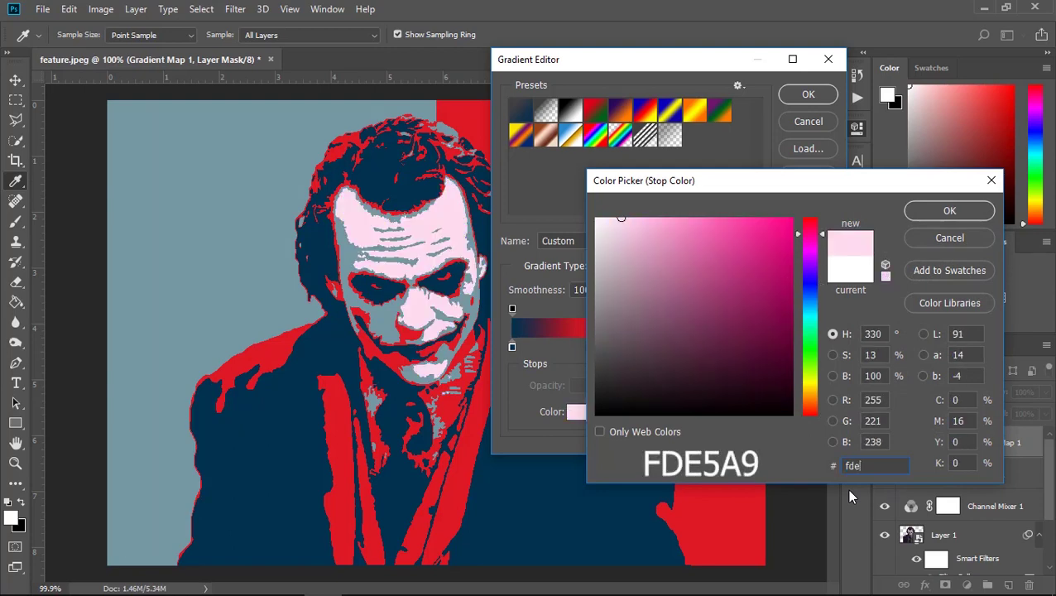
text(5a9)
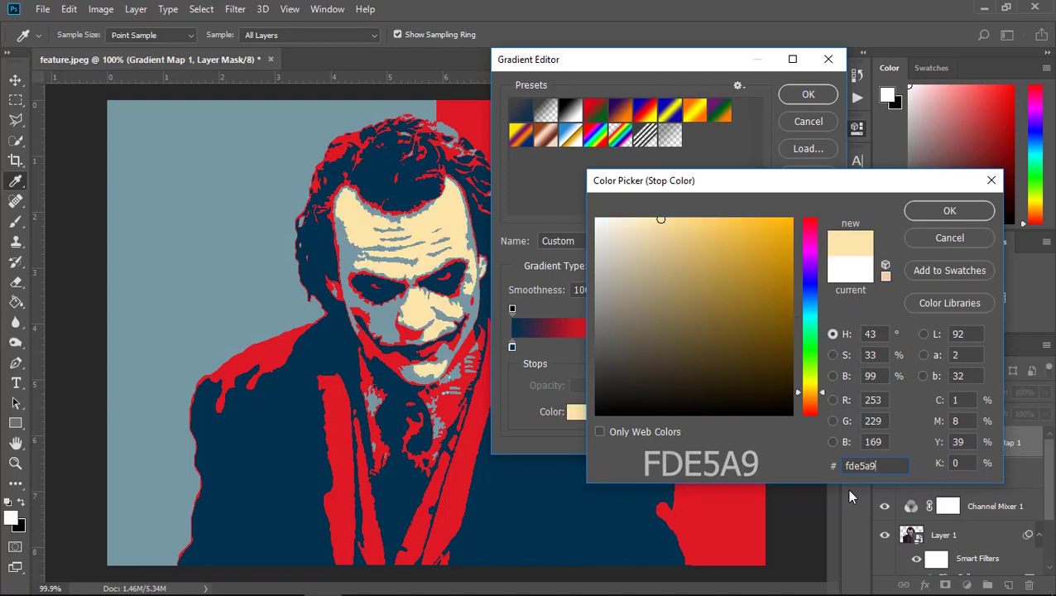
click(949, 211)
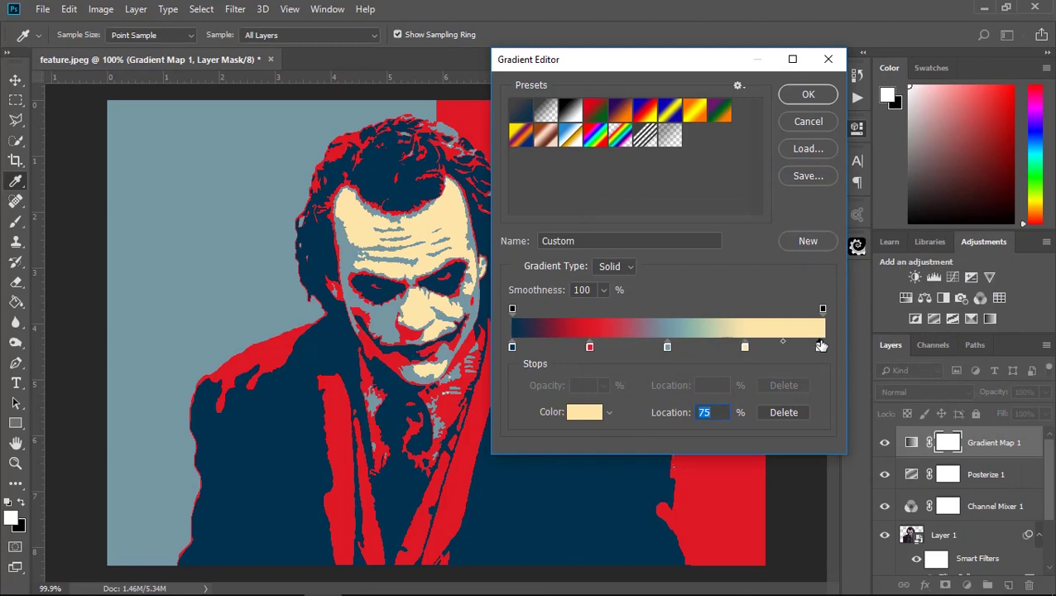
click(820, 346)
drag(824, 352, 841, 349)
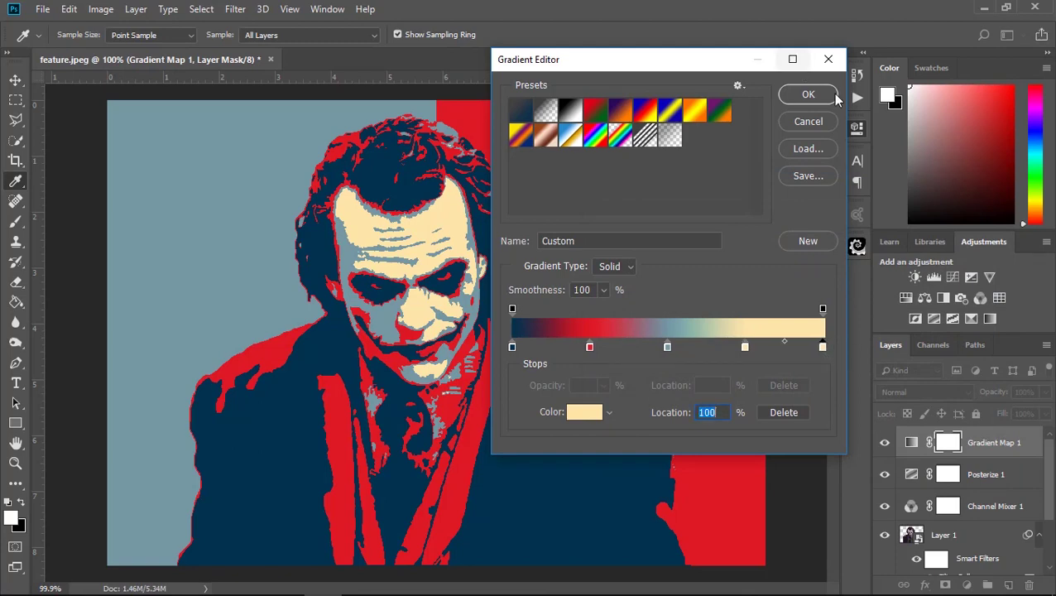
click(811, 97)
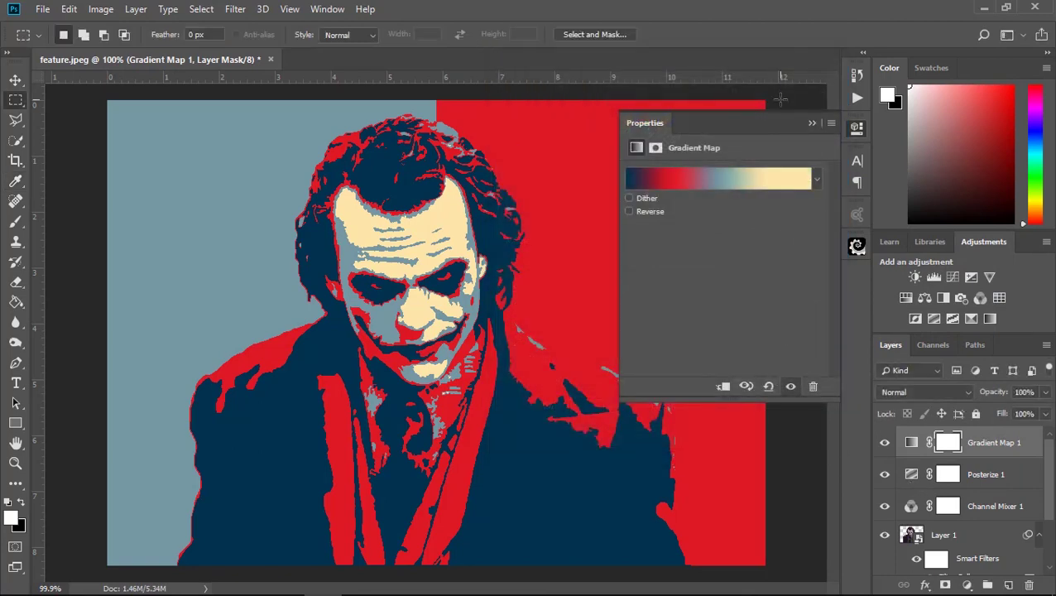
Step: Add empty Layer 3 directly above Layer 1, below the Channel Mixer
click(812, 122)
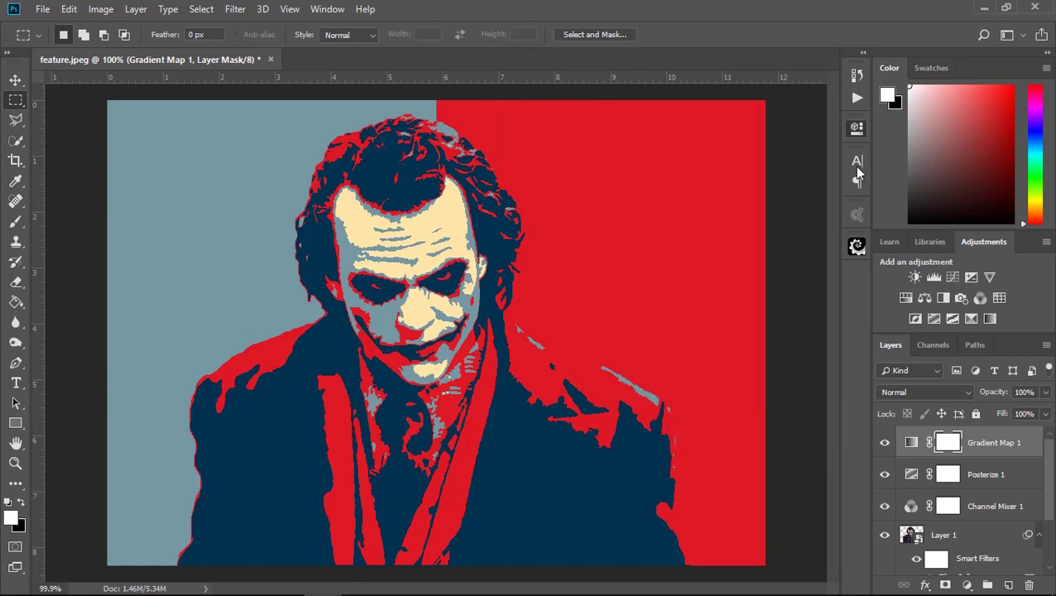
click(941, 535)
scroll(941, 535, down, 2)
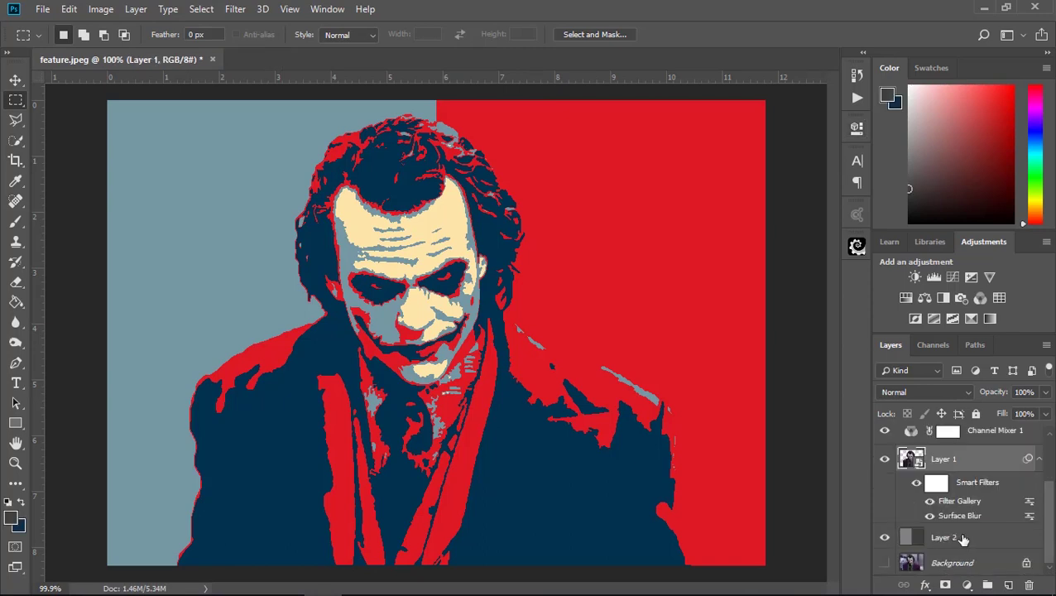
drag(952, 546, 1011, 585)
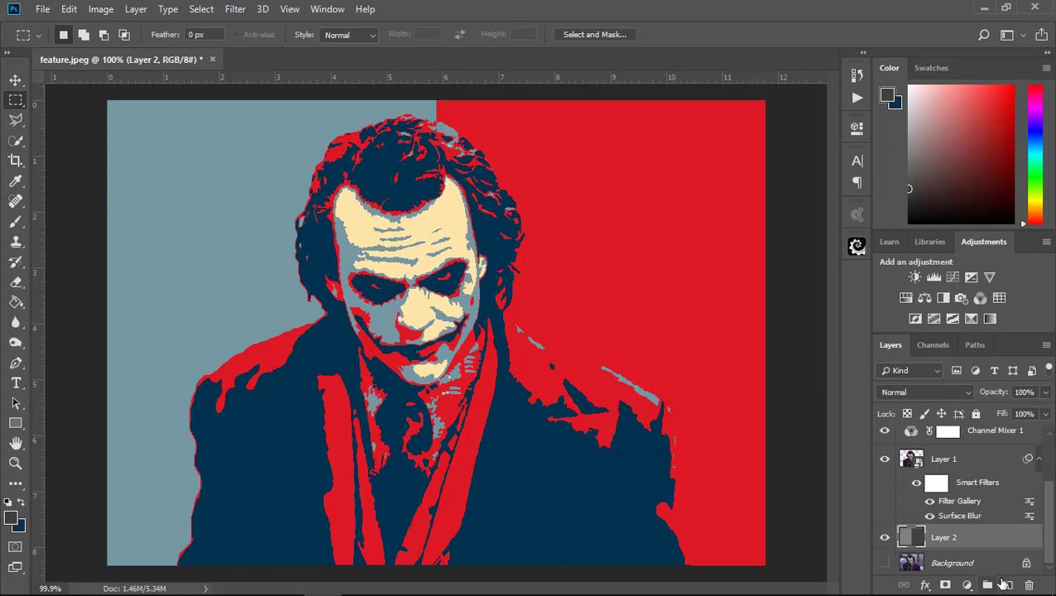
scroll(976, 534, up, 2)
scroll(932, 530, down, 1)
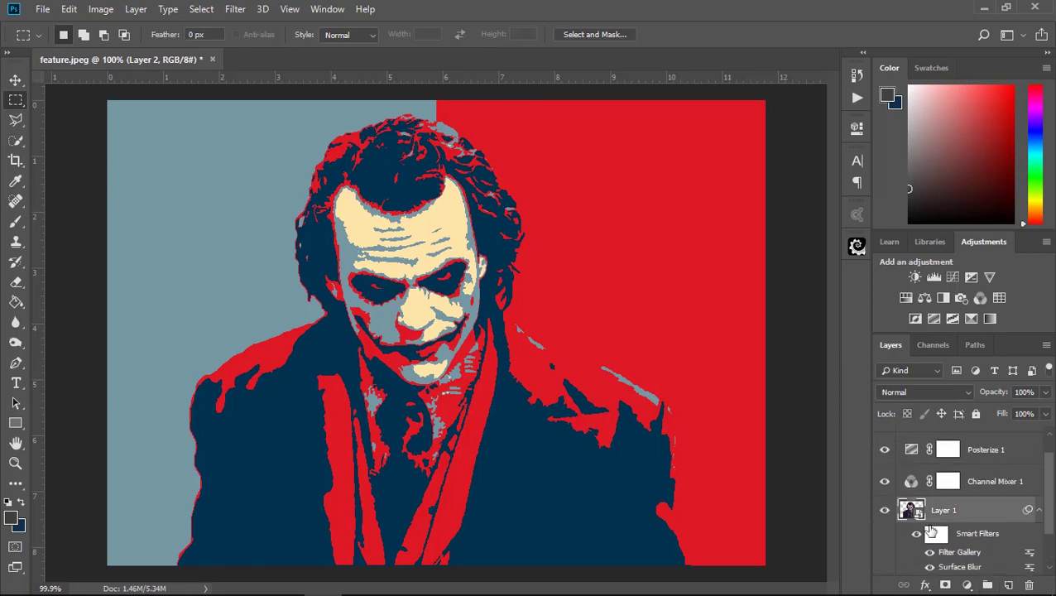
click(1008, 584)
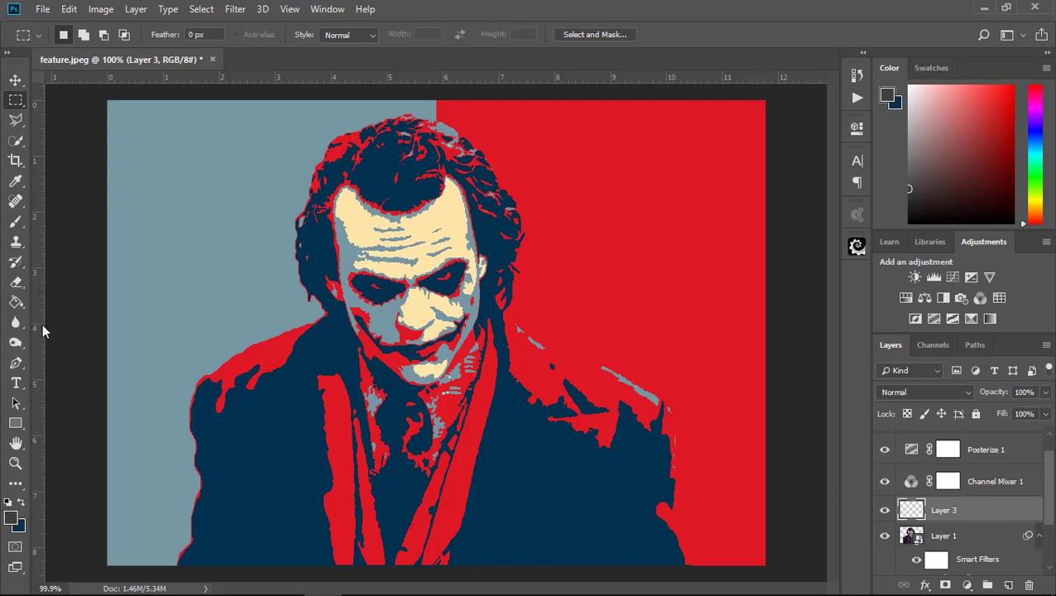
Step: Set the foreground to grey 808080 (H 0, S 0, B 50) and Paint Bucket-fill Layer 3
click(10, 522)
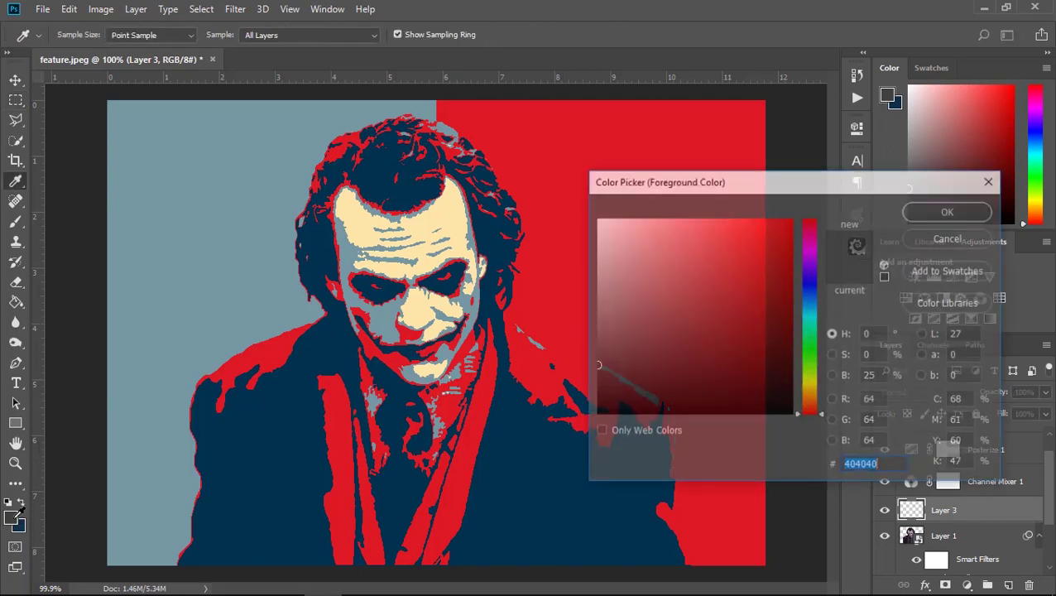
click(447, 213)
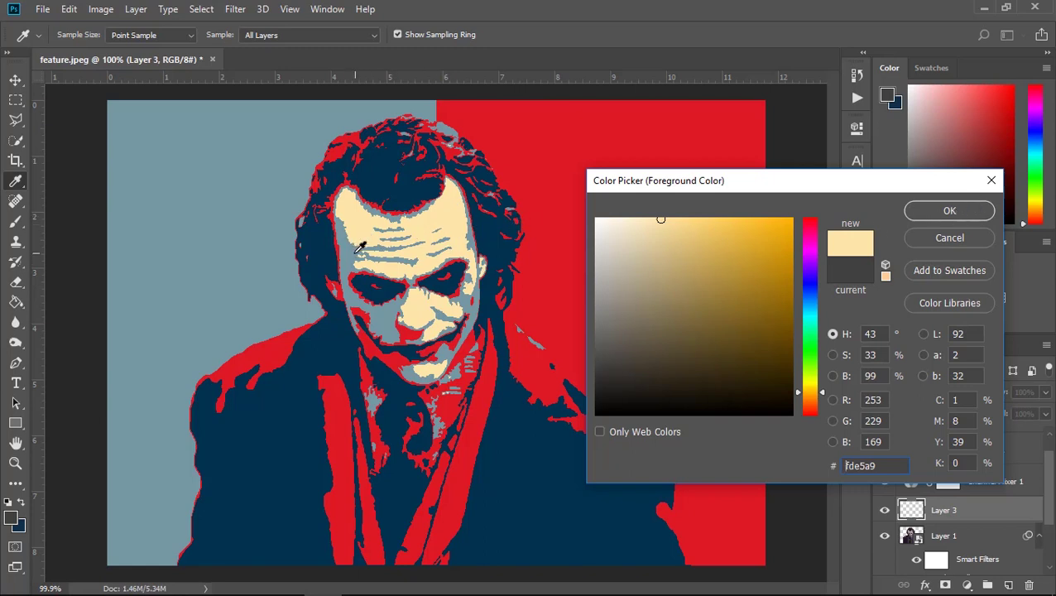
click(358, 251)
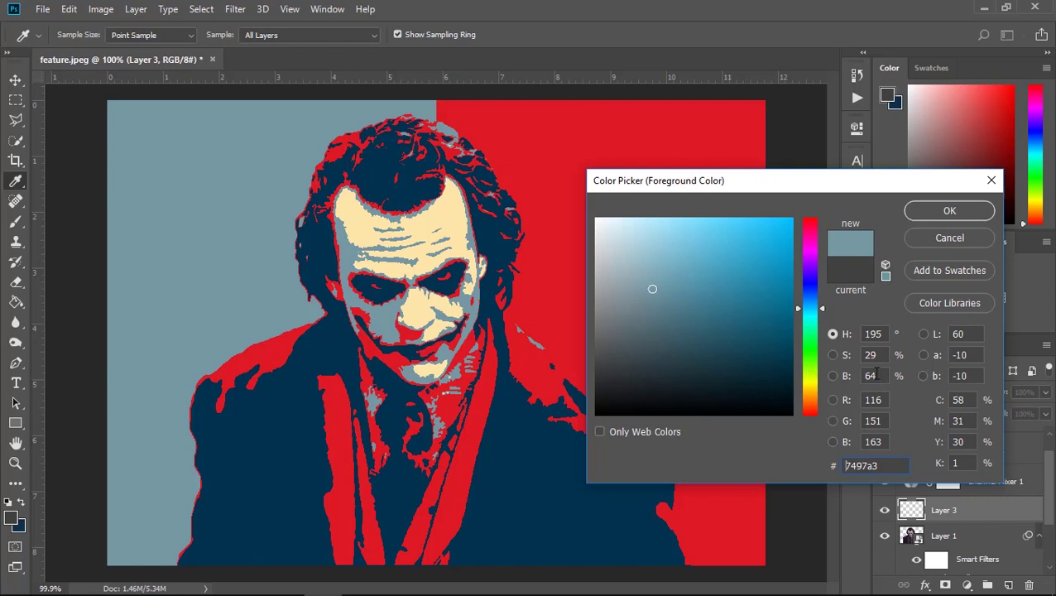
text(50)
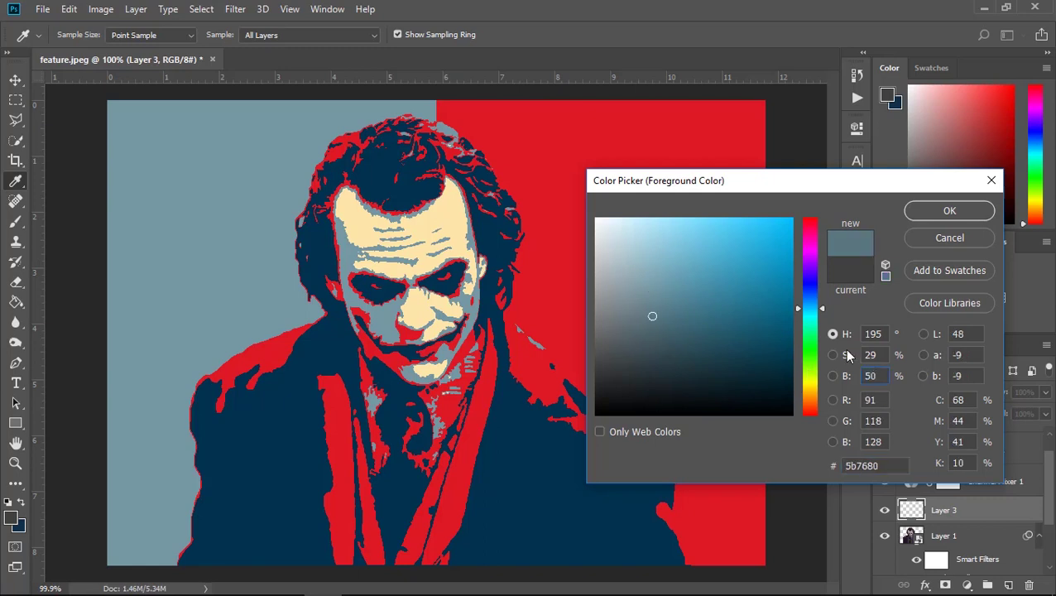
double_click(870, 354)
text(0)
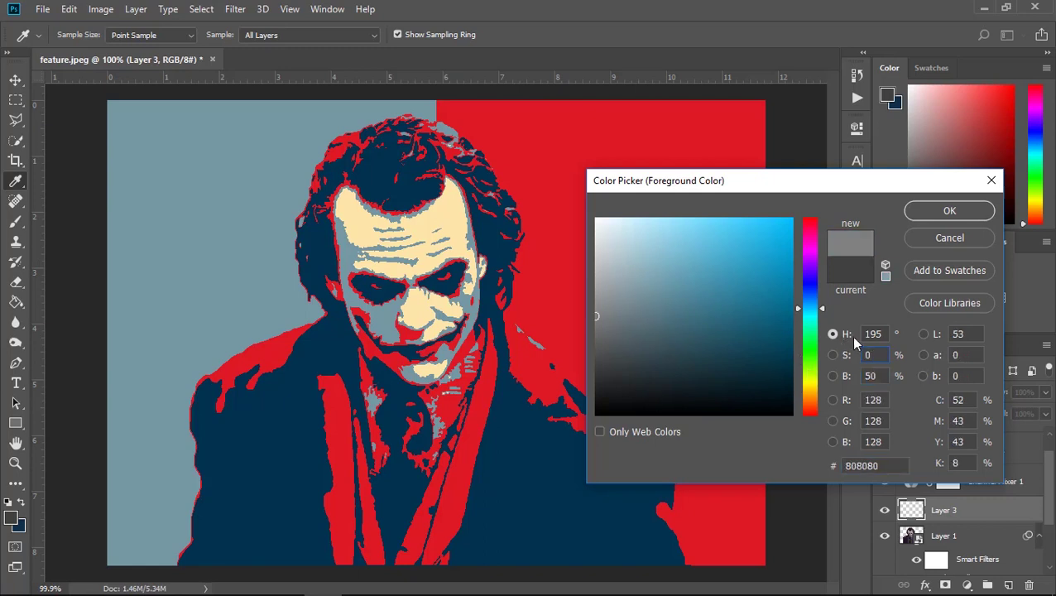
double_click(882, 333)
text(0)
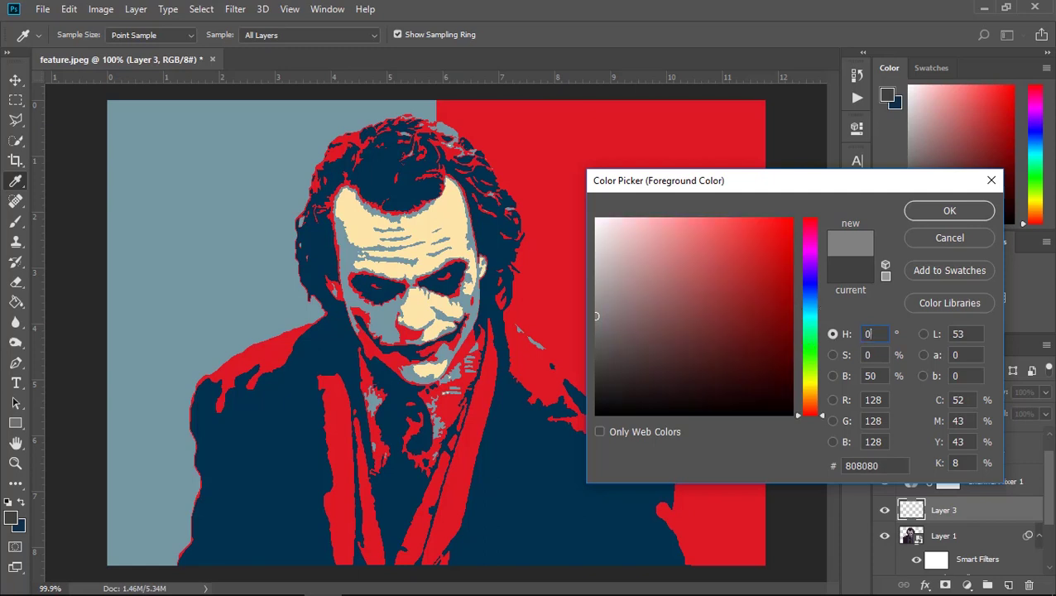
click(949, 213)
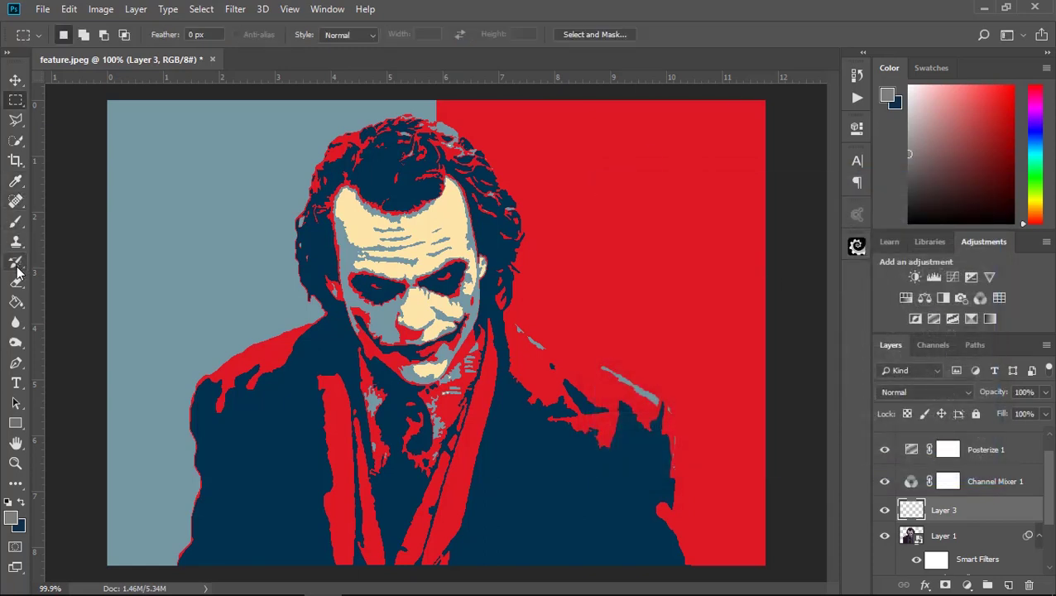
click(16, 302)
click(342, 282)
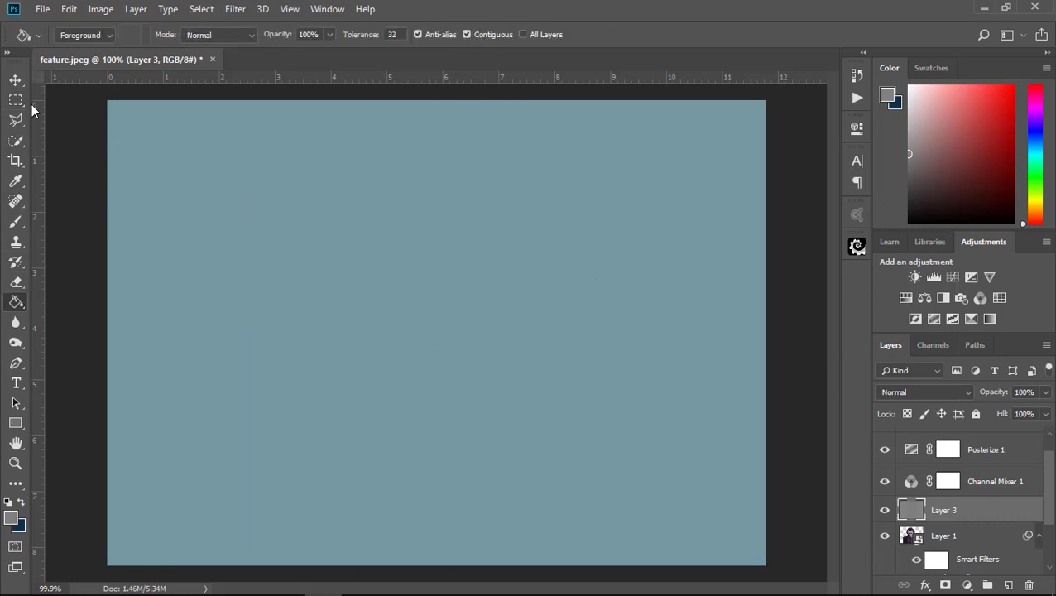
Step: Apply the Sketch Halftone Pattern filter to Layer 3: Size 1, Contrast 50, Line pattern
click(234, 10)
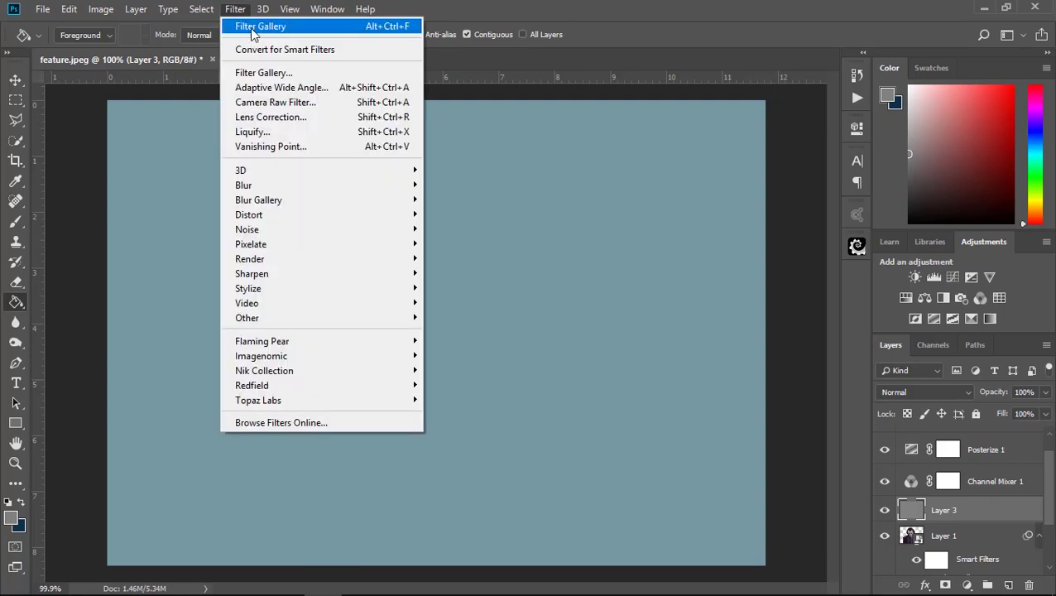
click(257, 73)
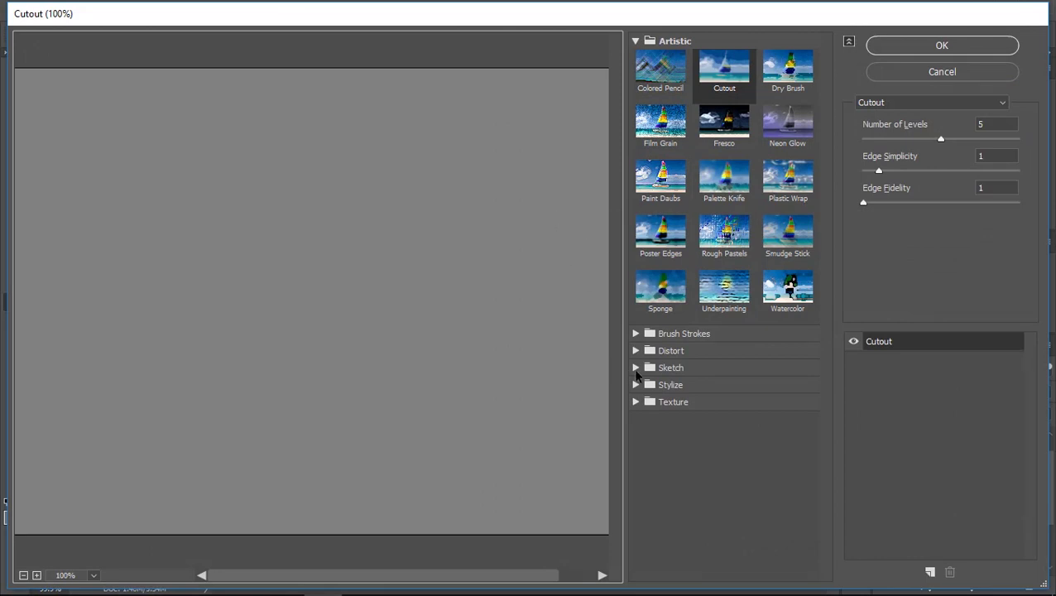
click(635, 368)
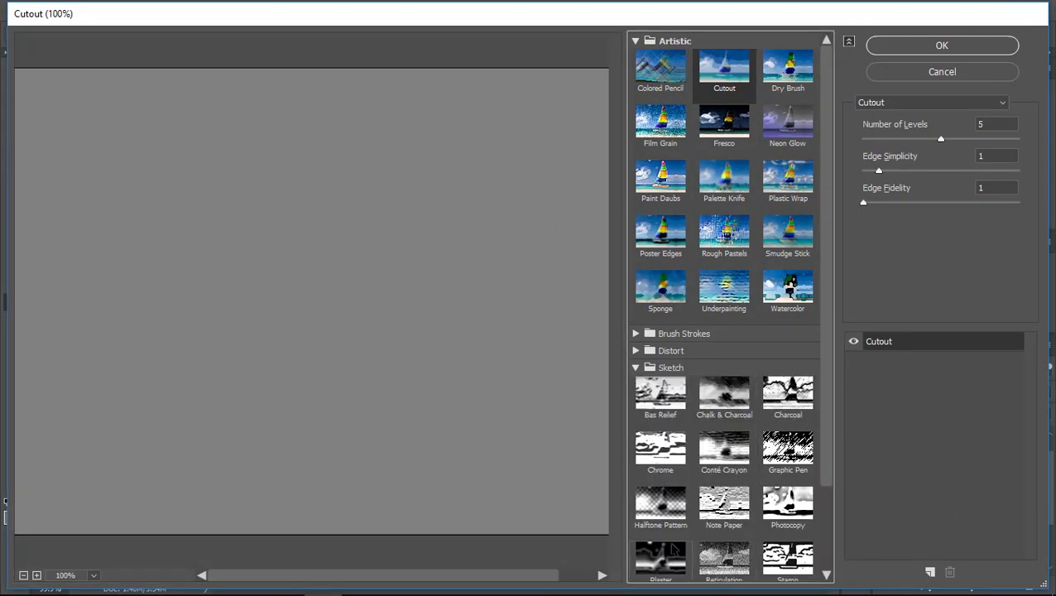
click(663, 510)
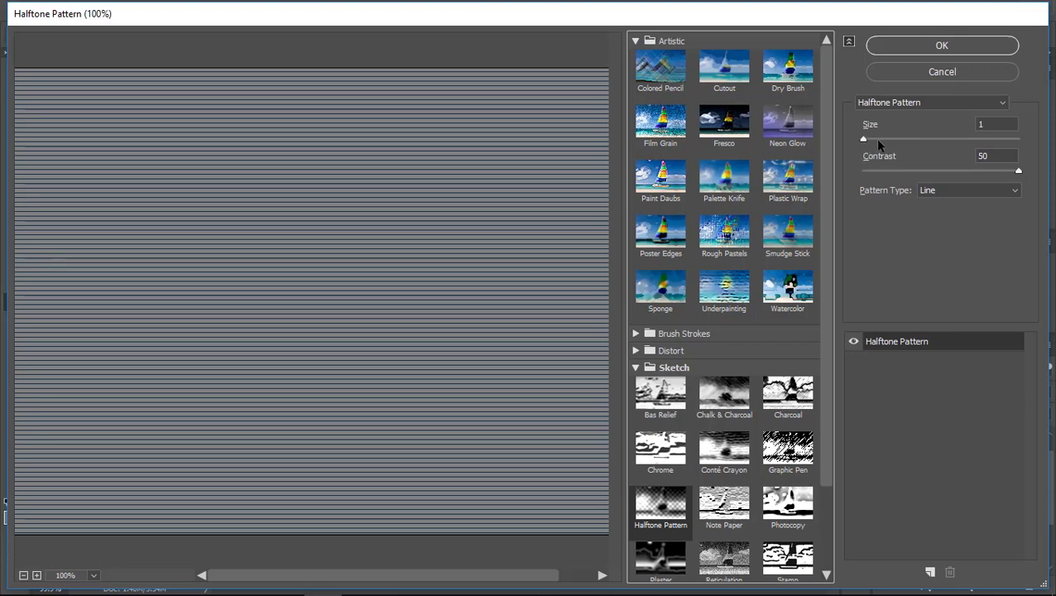
mouse_move(863, 140)
mouse_down()
mouse_move(934, 140)
mouse_move(867, 143)
mouse_up()
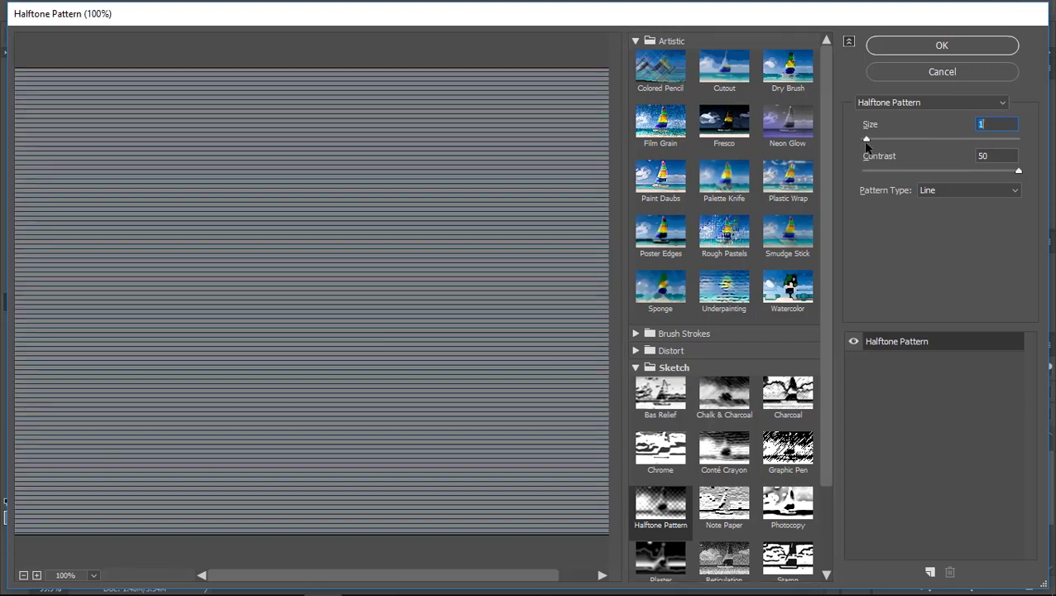
click(1019, 171)
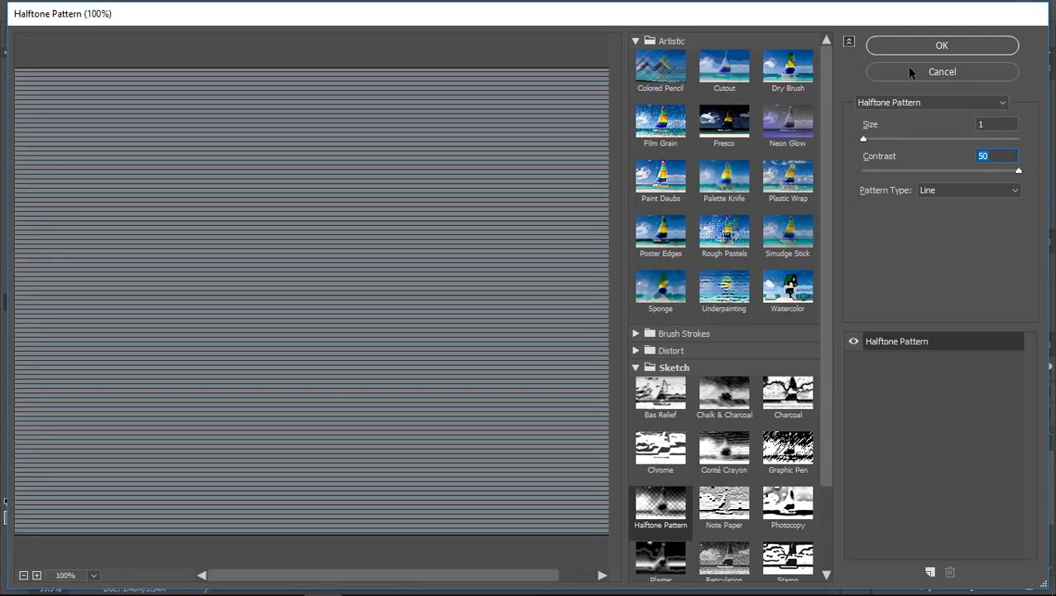
click(902, 45)
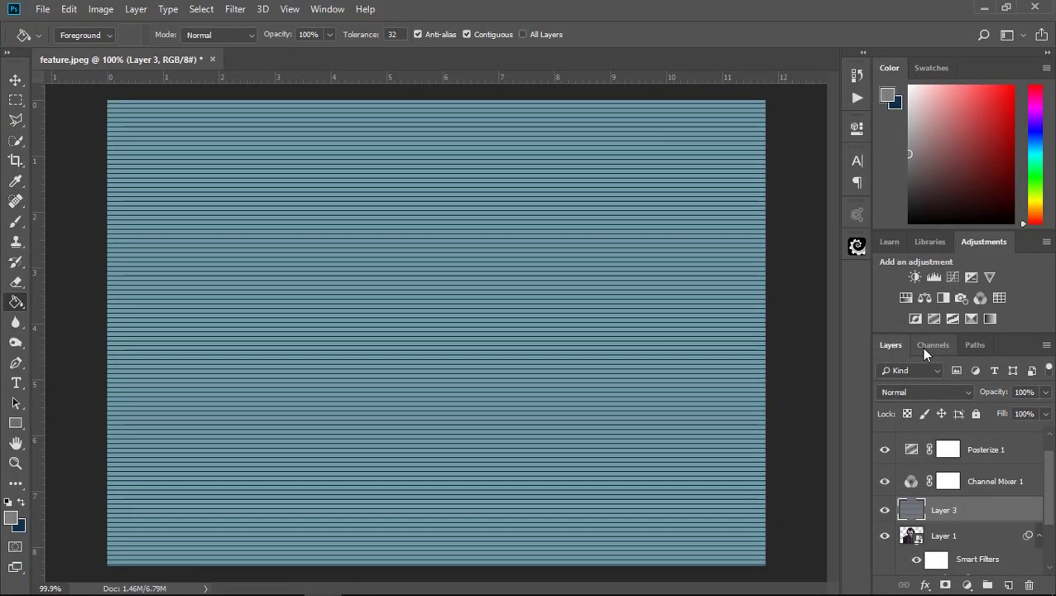
Step: Load the Alpha 1 channel as a selection and use it as Layer 3's mask
click(933, 347)
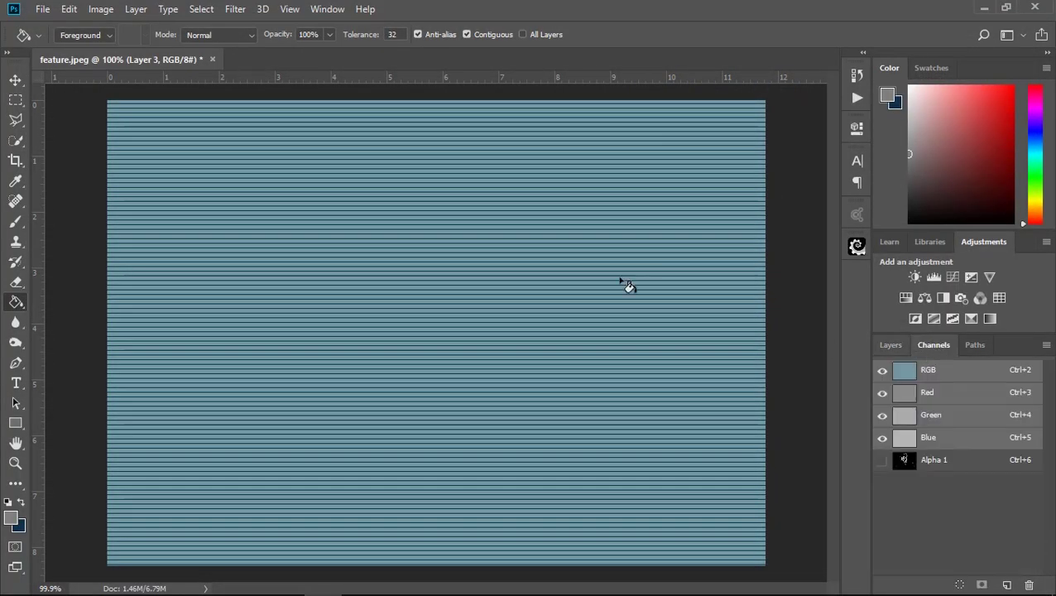
click(321, 11)
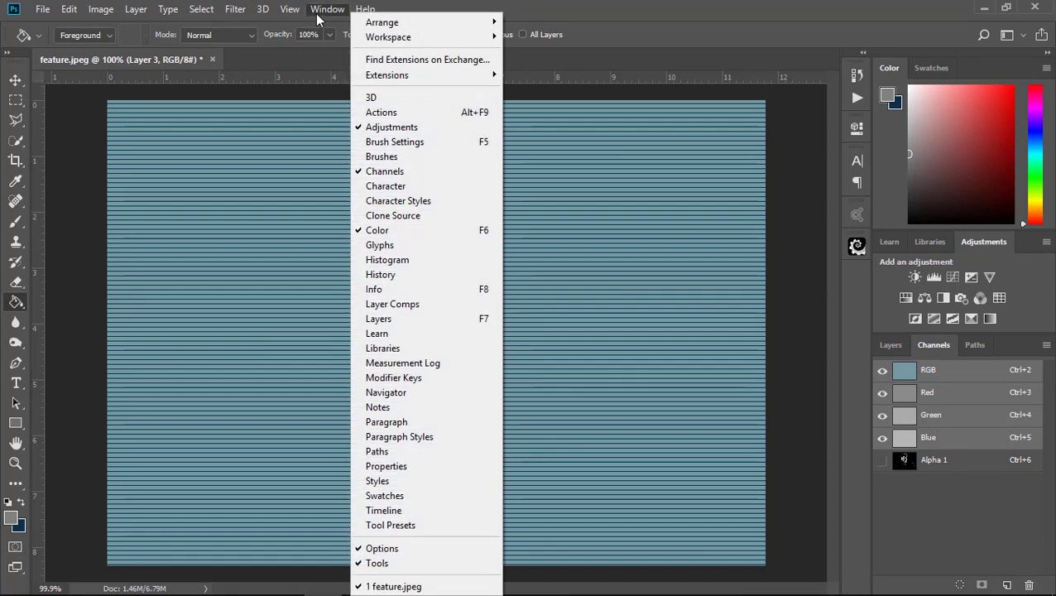
click(390, 169)
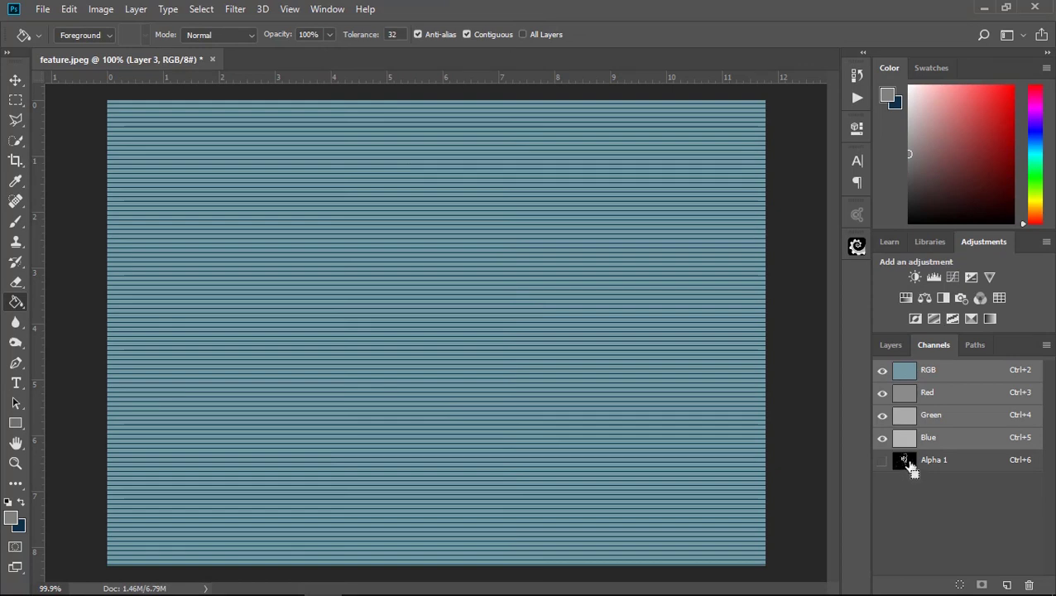
ctrl+click(908, 466)
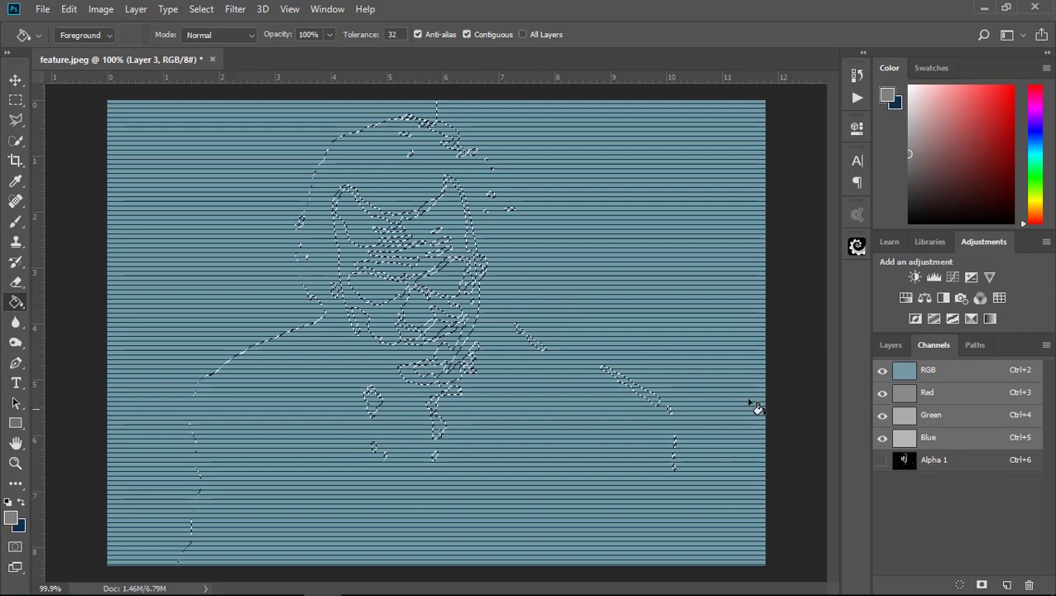
click(885, 345)
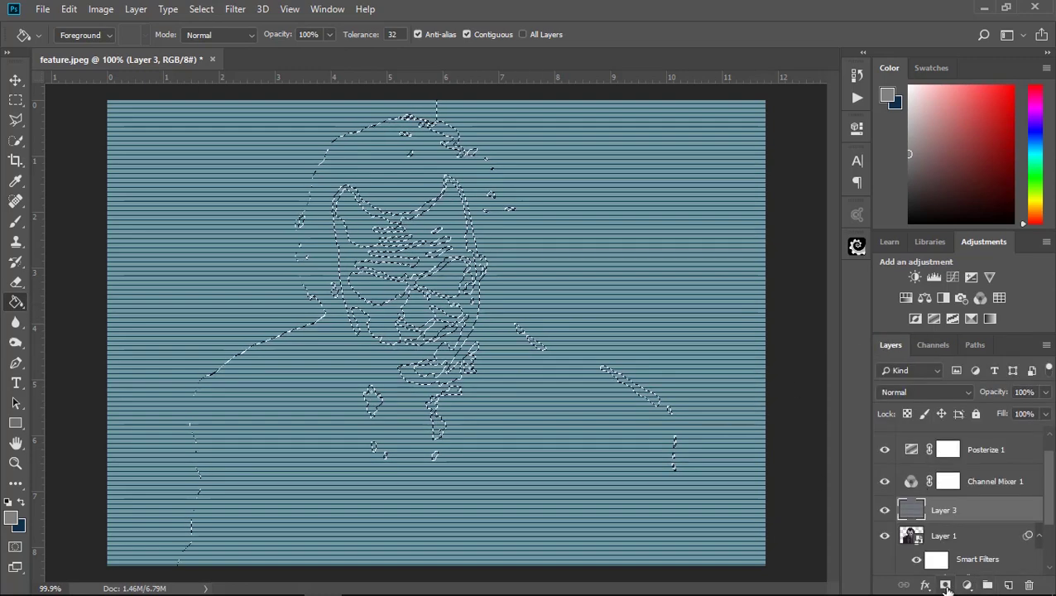
click(946, 585)
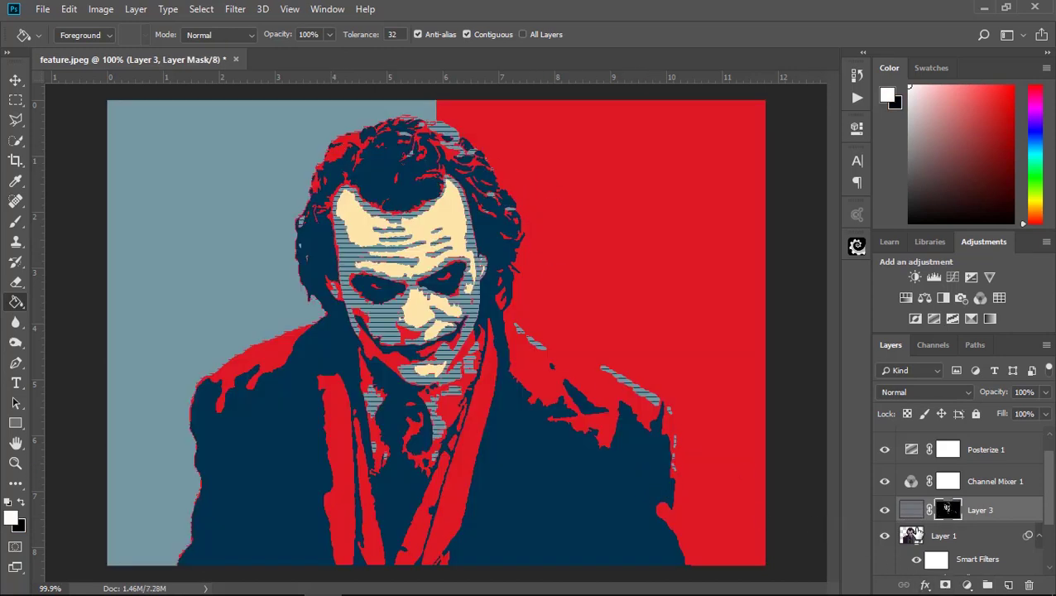
Step: Set Layer 3 to 79% opacity, add a Gradient Map above Posterize 1, and add Layer 4
drag(994, 394, 979, 398)
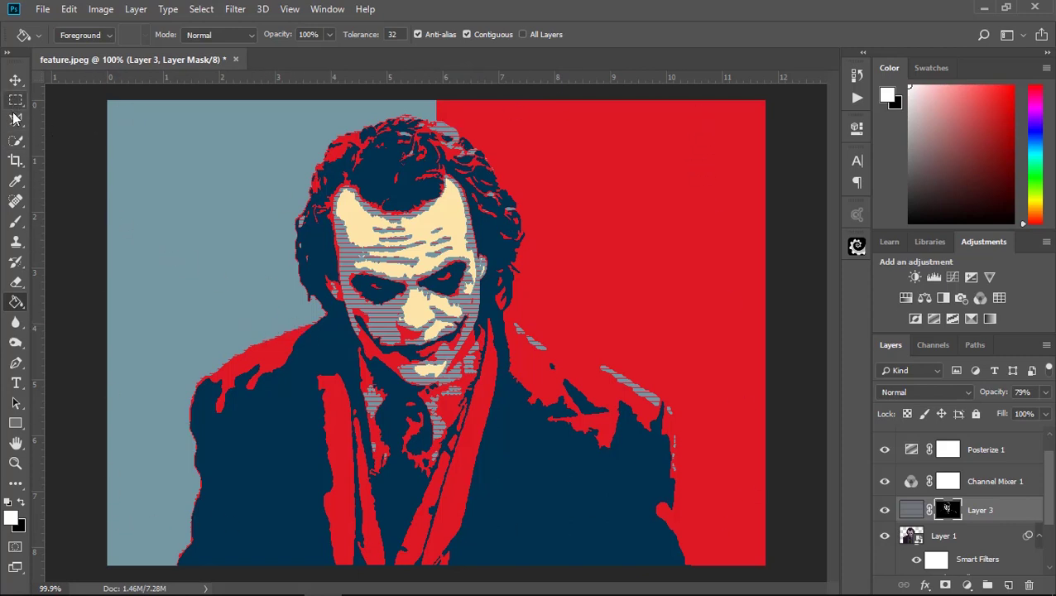
click(1008, 449)
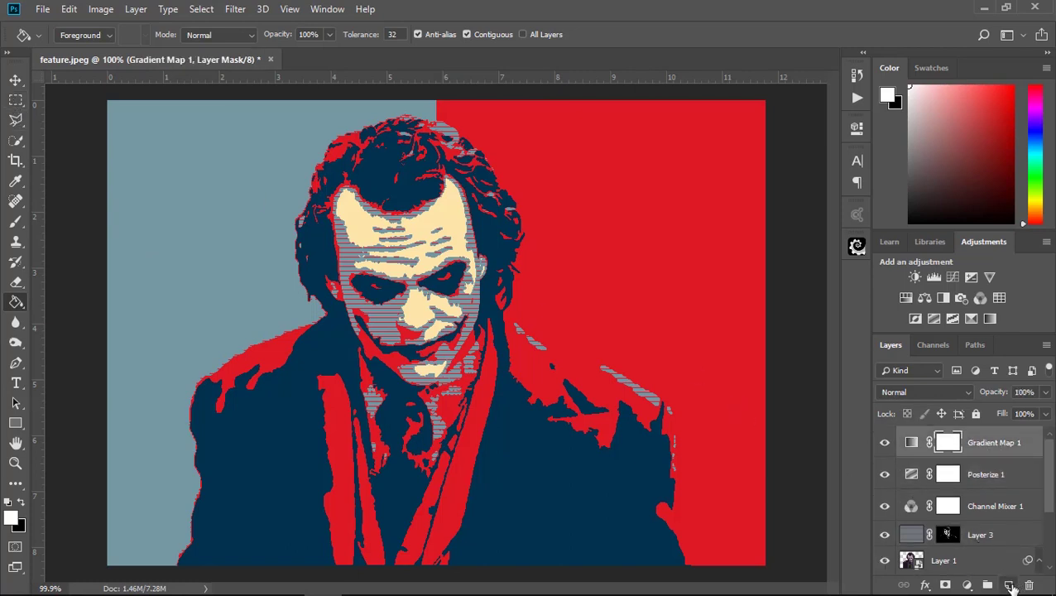
click(1010, 586)
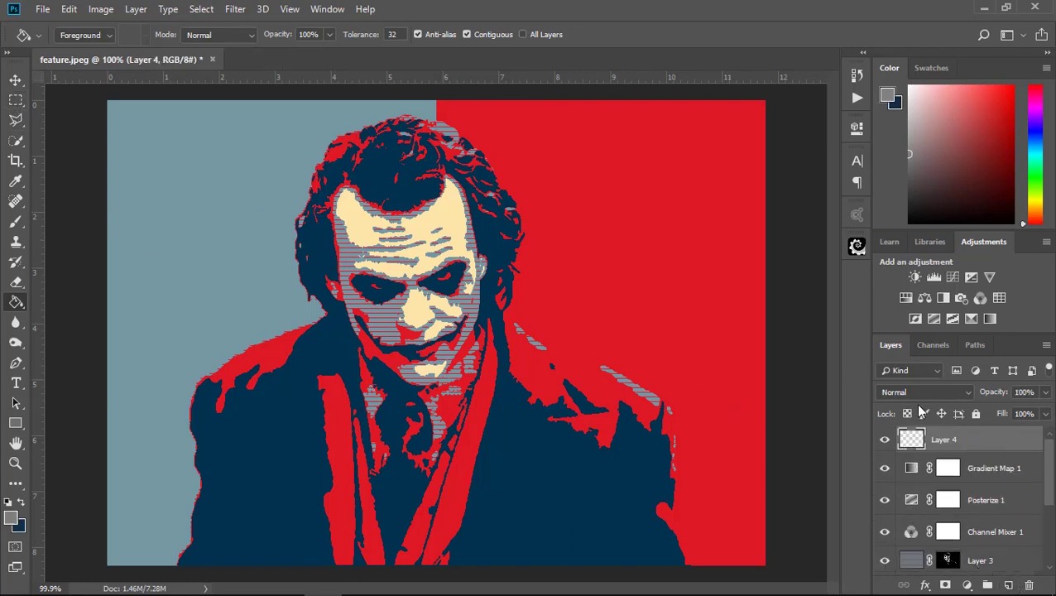
Step: Fill Layer 4 with cream sampled from the face, then delete its interior, leaving a thin border
click(12, 515)
click(435, 209)
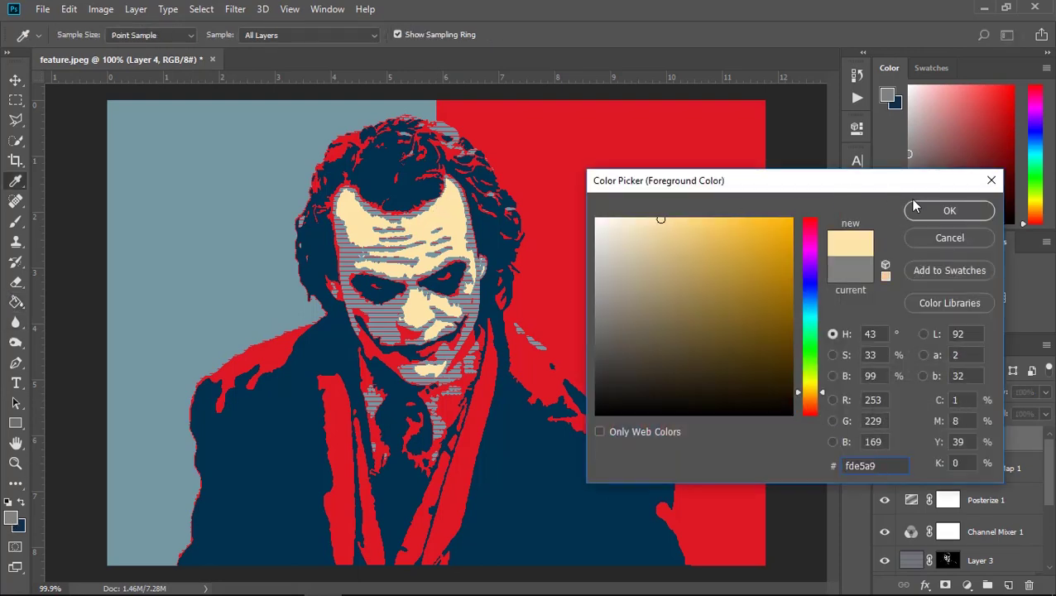
key(g)
click(949, 210)
click(419, 208)
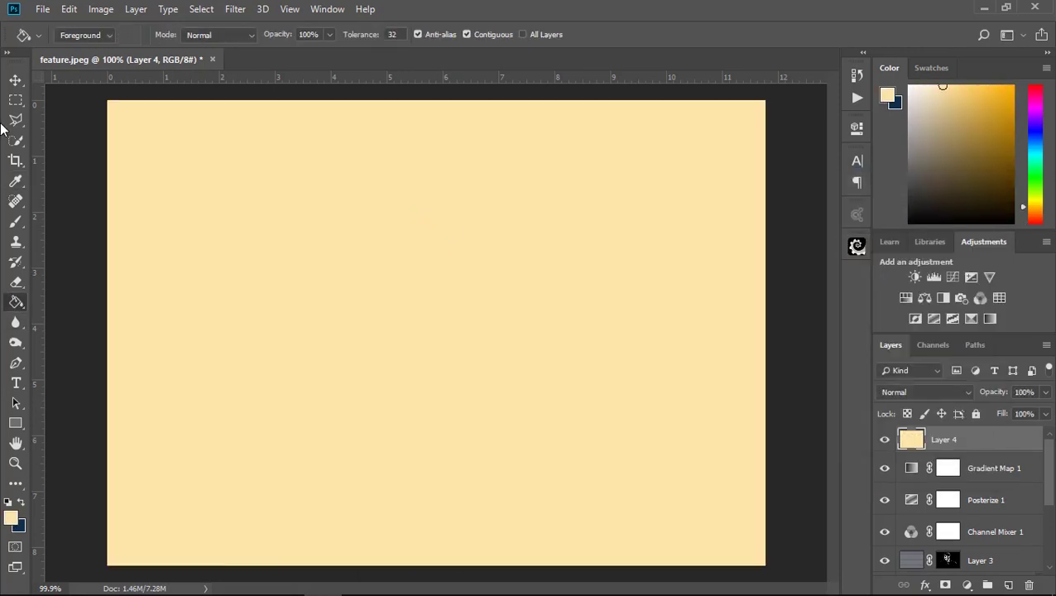
click(16, 101)
drag(113, 106, 756, 557)
key(Delete)
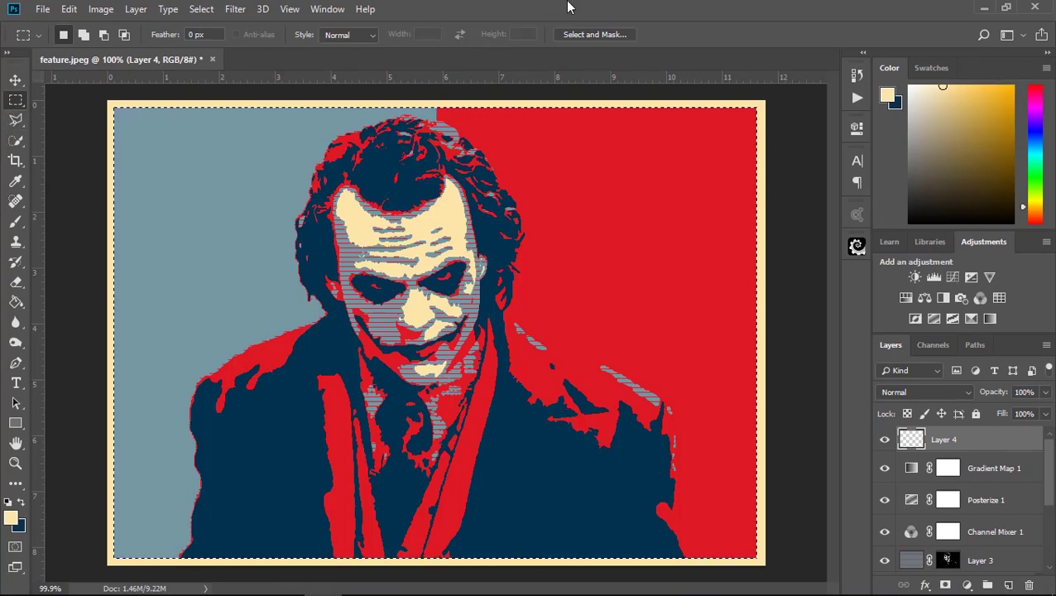
Step: Add a new empty layer above Gradient Map 1 and deselect
click(1009, 474)
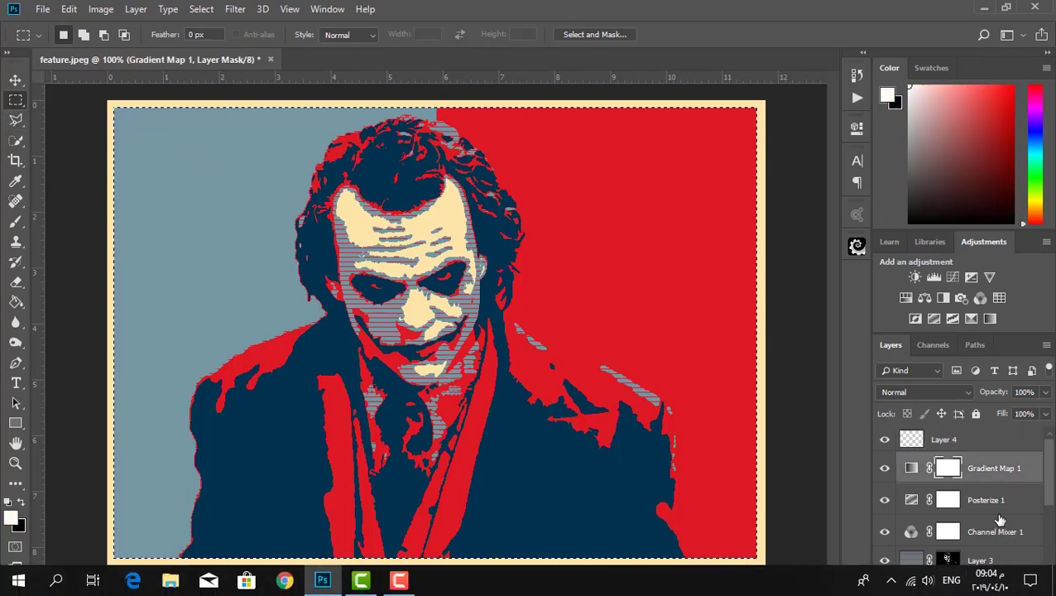
click(1008, 585)
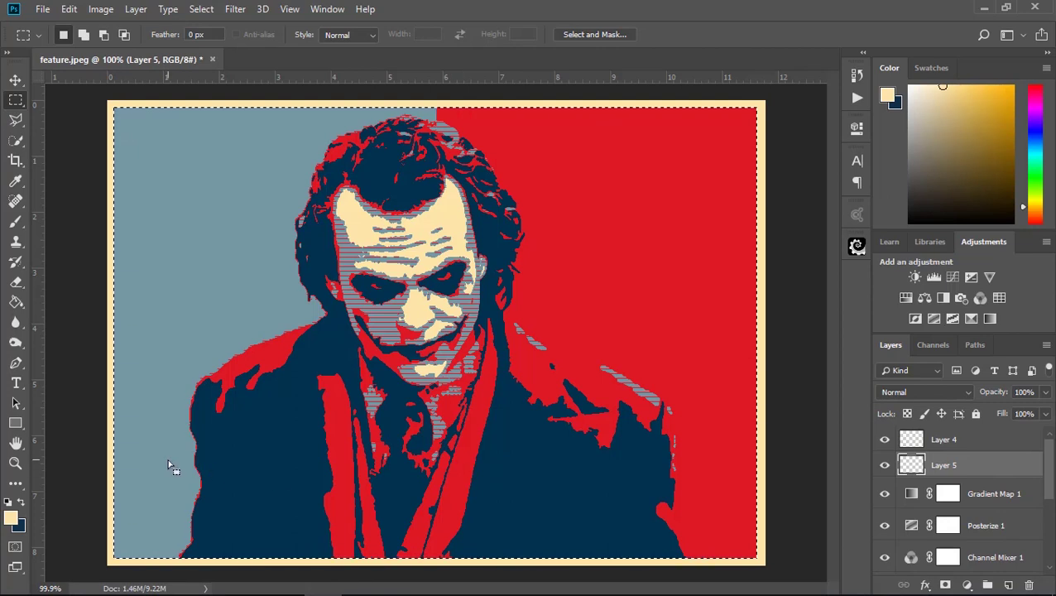
key(ctrl+d)
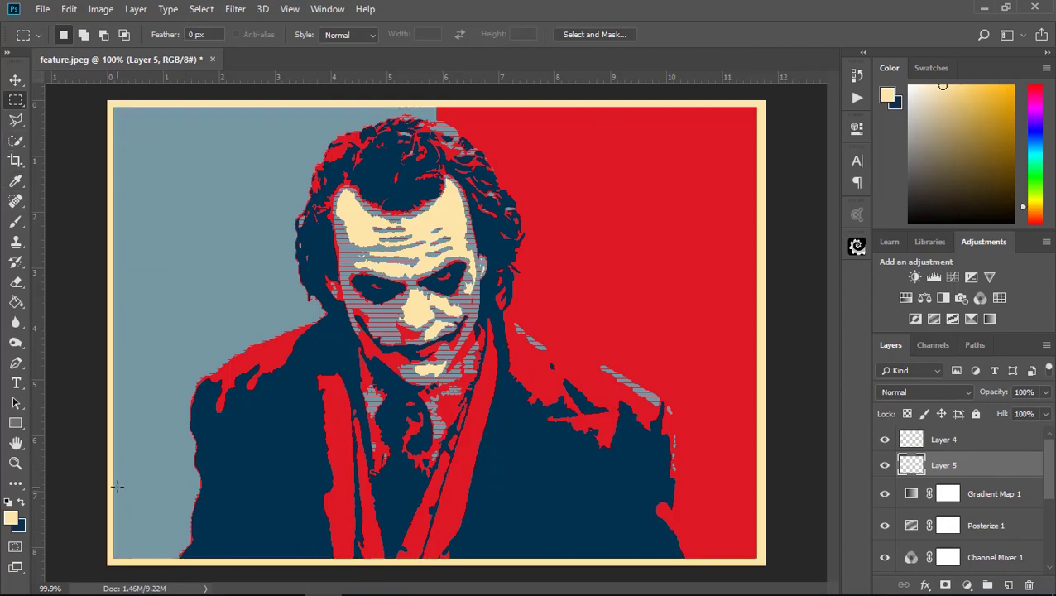
Step: Fill a strip along the bottom with navy #00324d sampled from the Joker's coat, then deselect
drag(112, 494, 760, 563)
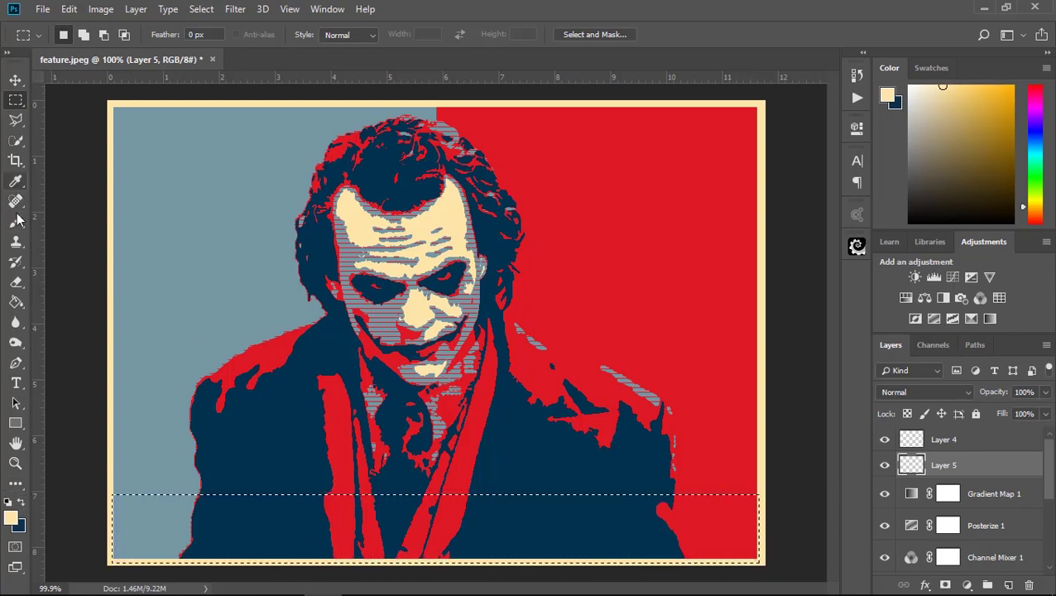
click(16, 304)
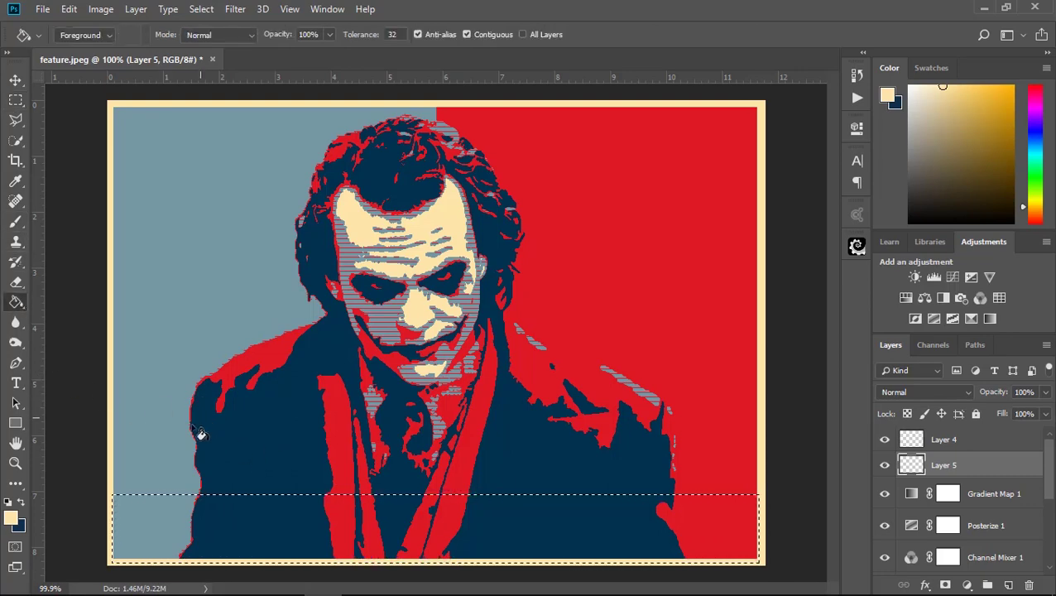
click(11, 518)
click(282, 422)
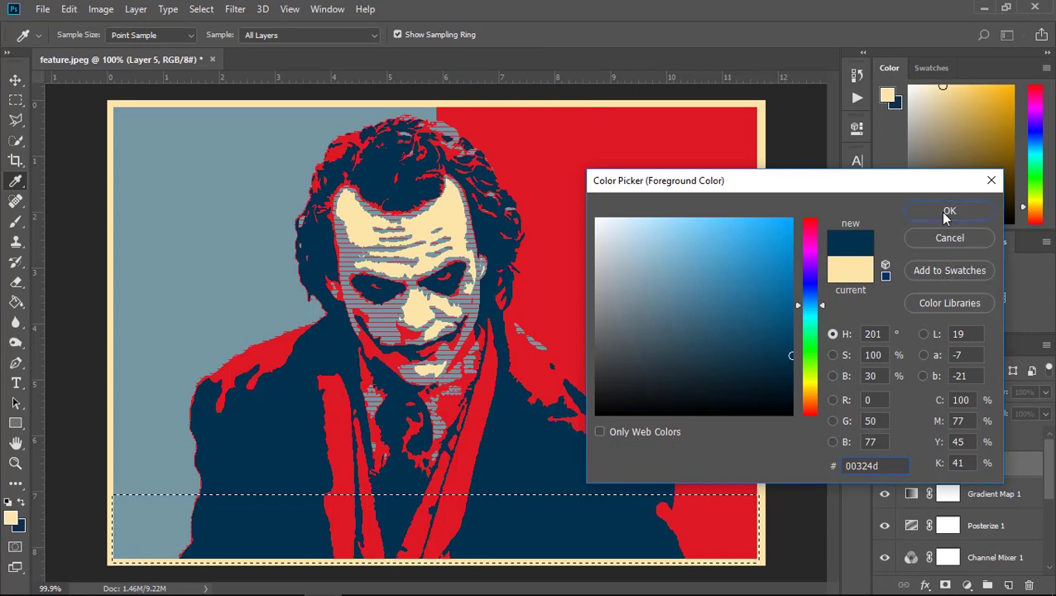
click(949, 211)
click(454, 520)
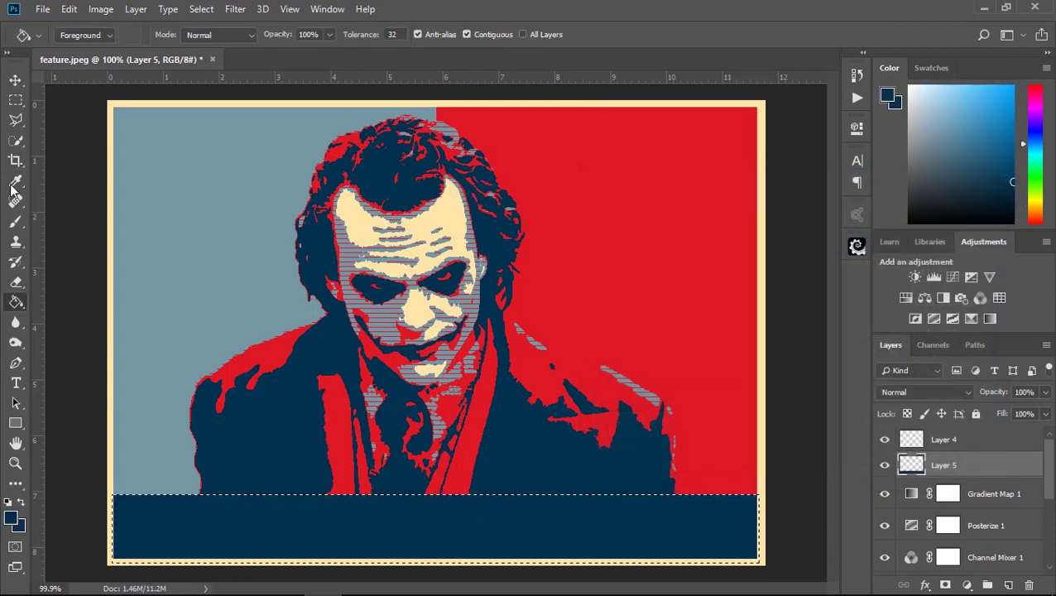
click(15, 99)
click(286, 341)
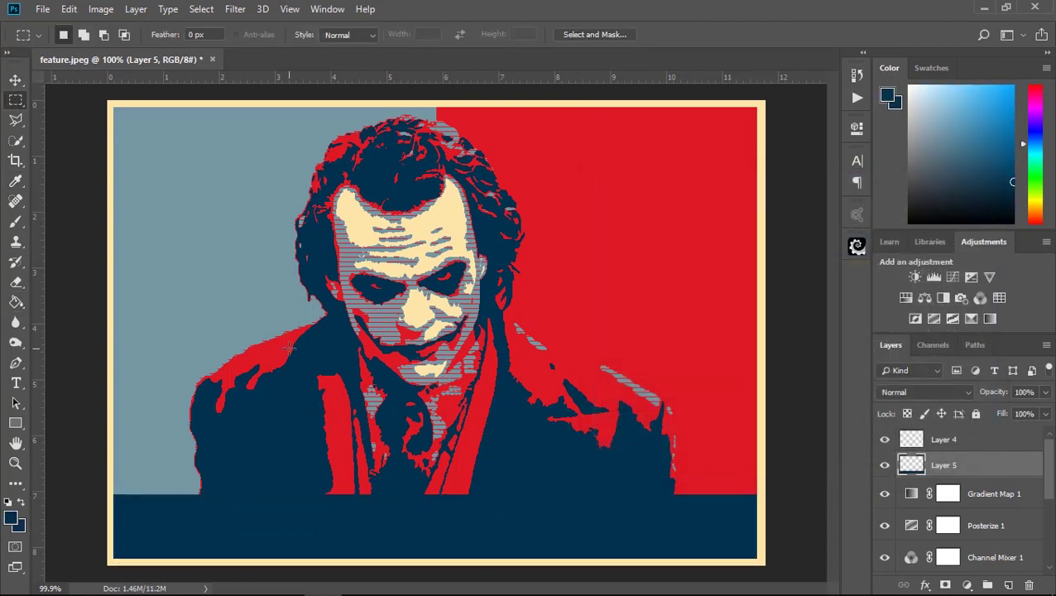
Step: Add a text line in the navy band and set its colour to grey-blue #7497a3
key(t)
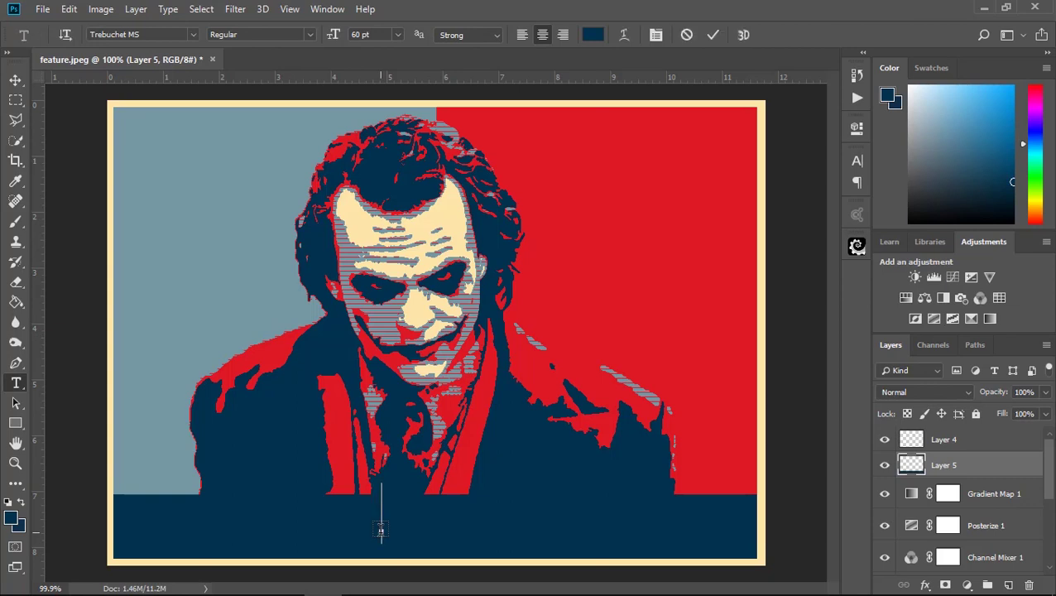
click(381, 530)
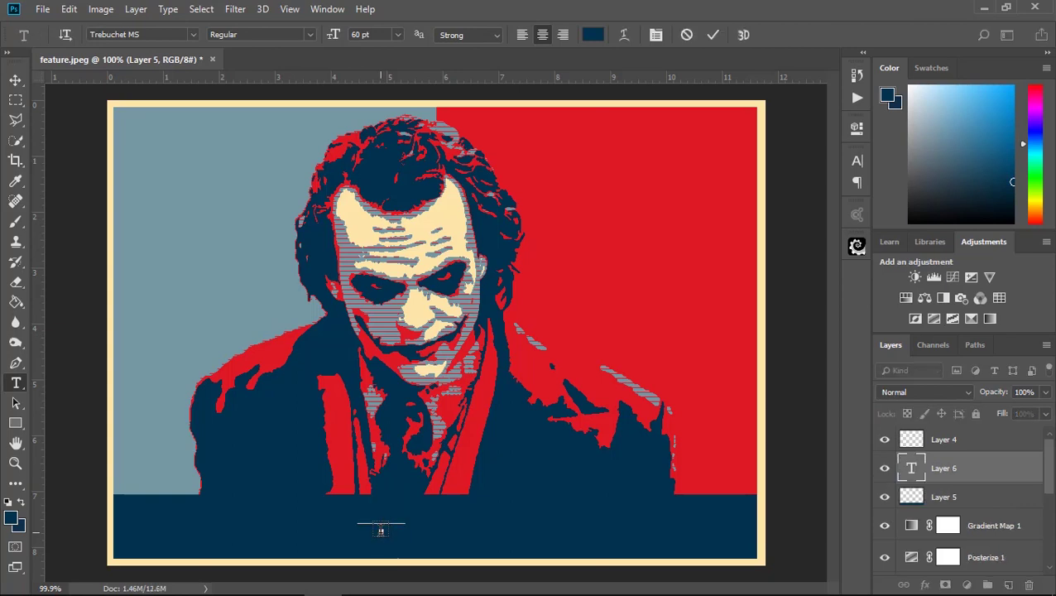
text(HOPE)
key(ctrl+a)
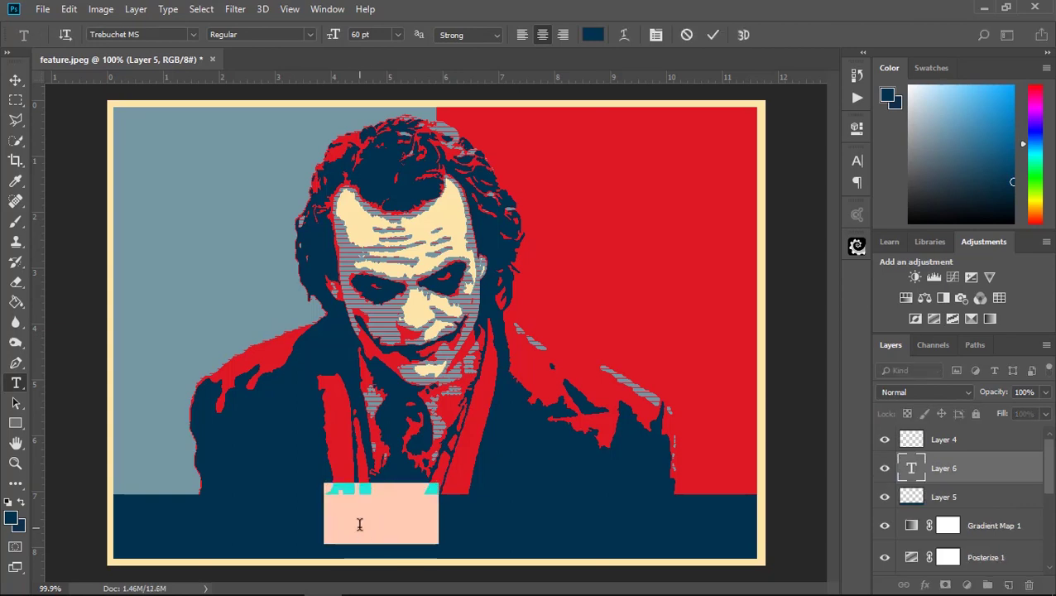
click(592, 34)
click(202, 227)
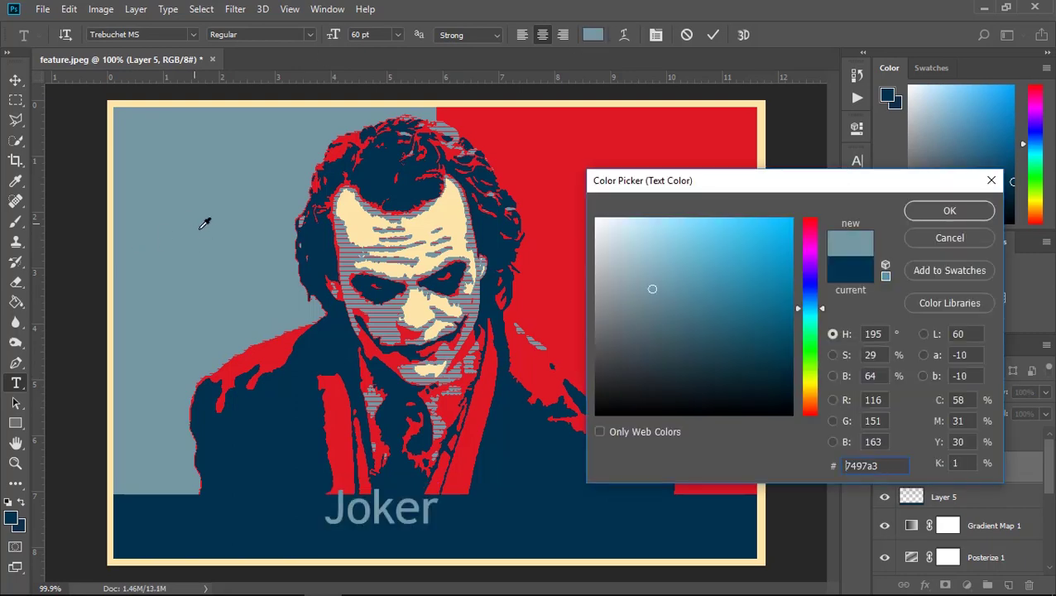
click(947, 212)
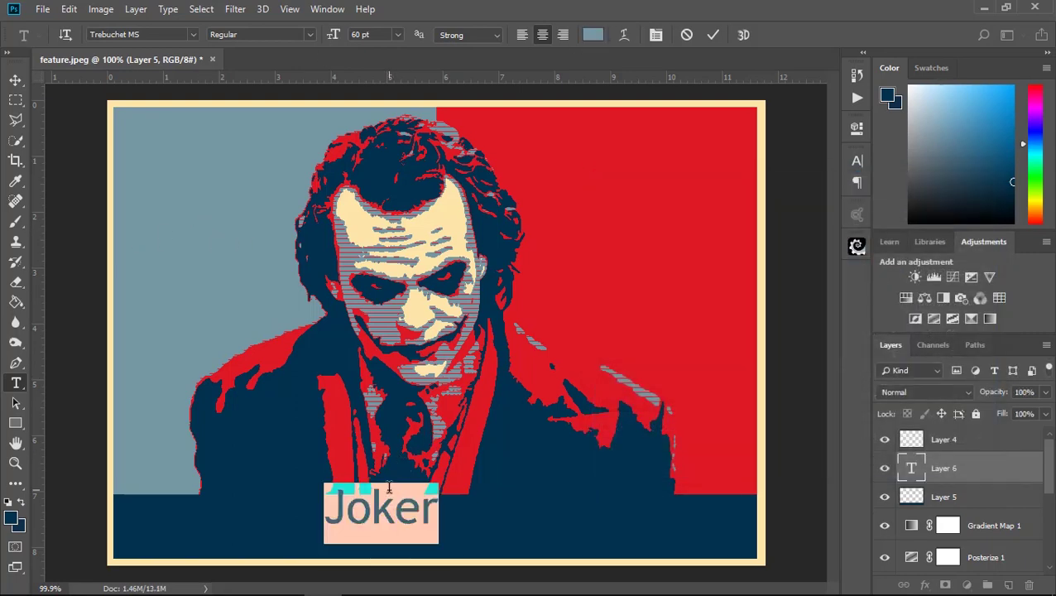
Step: Make the title read JOKER in the Rusty Cola Pen font and commit it
text(JOK)
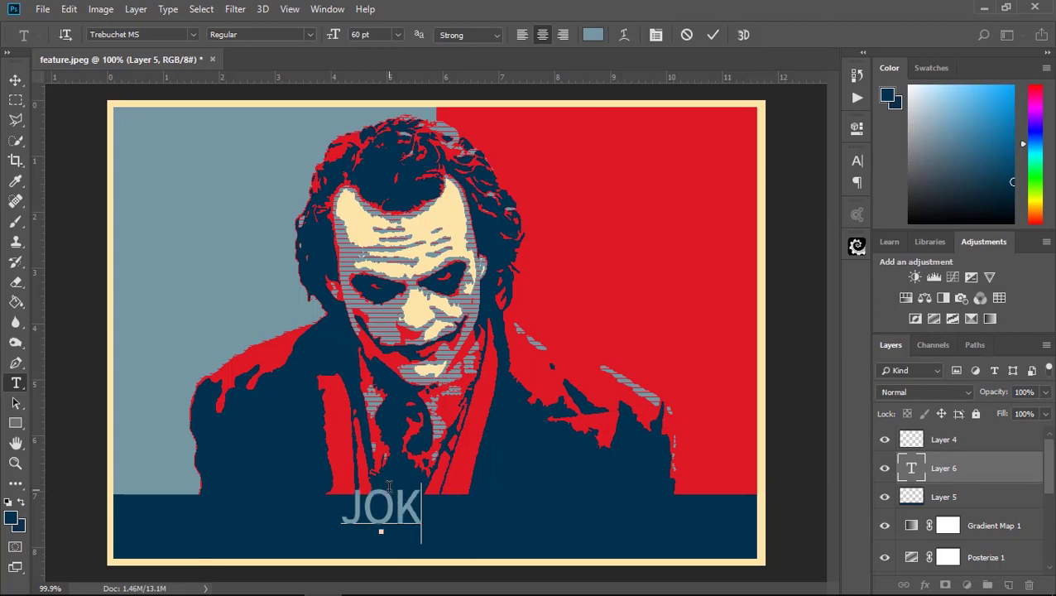
text(ER)
double_click(389, 492)
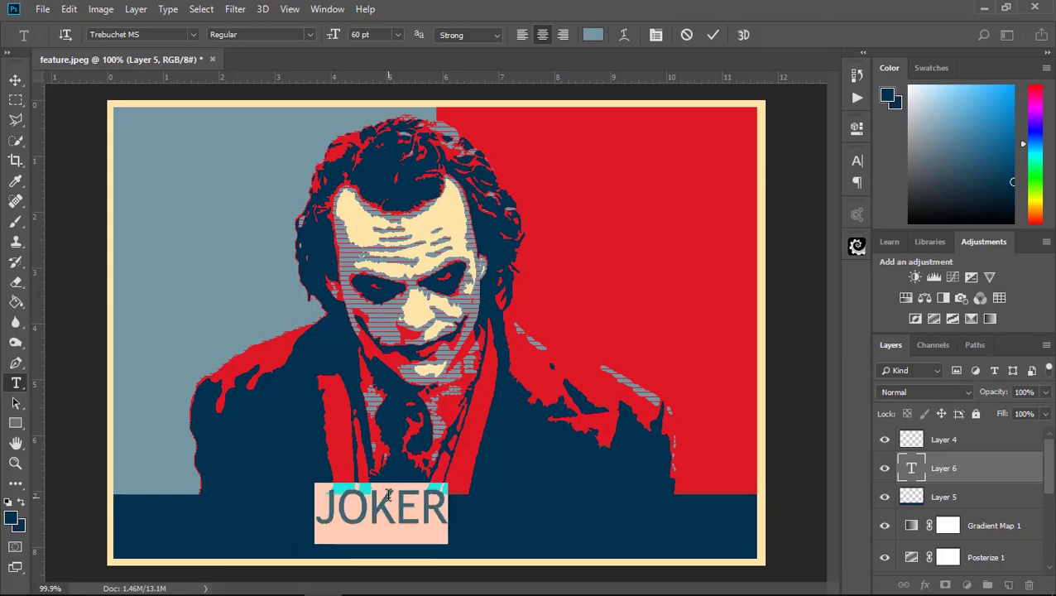
click(133, 34)
key(Up)
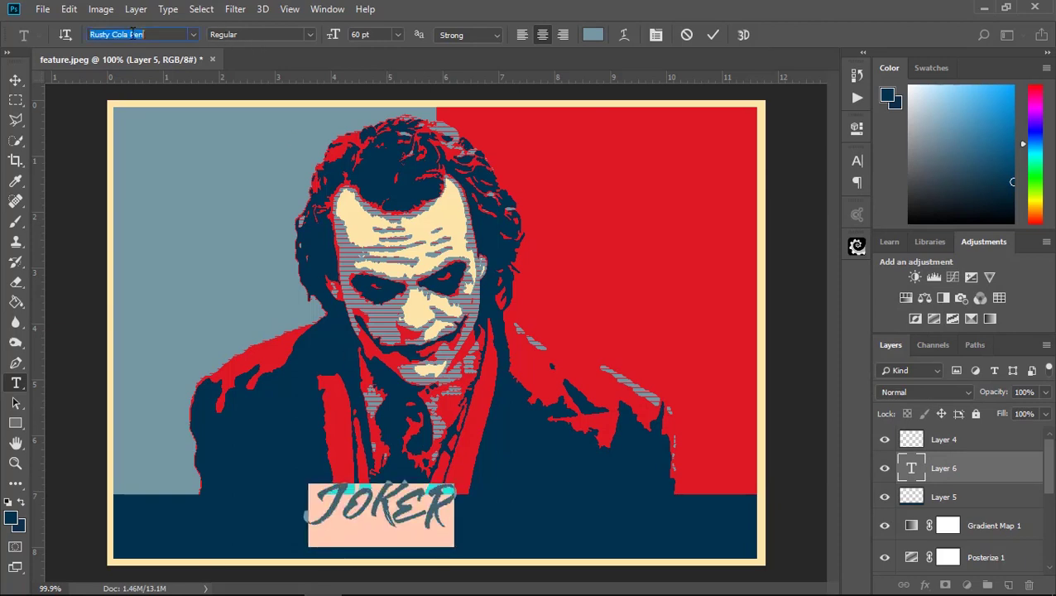
key(Up)
key(Up)
key(Up)
key(Down)
key(Down)
click(15, 101)
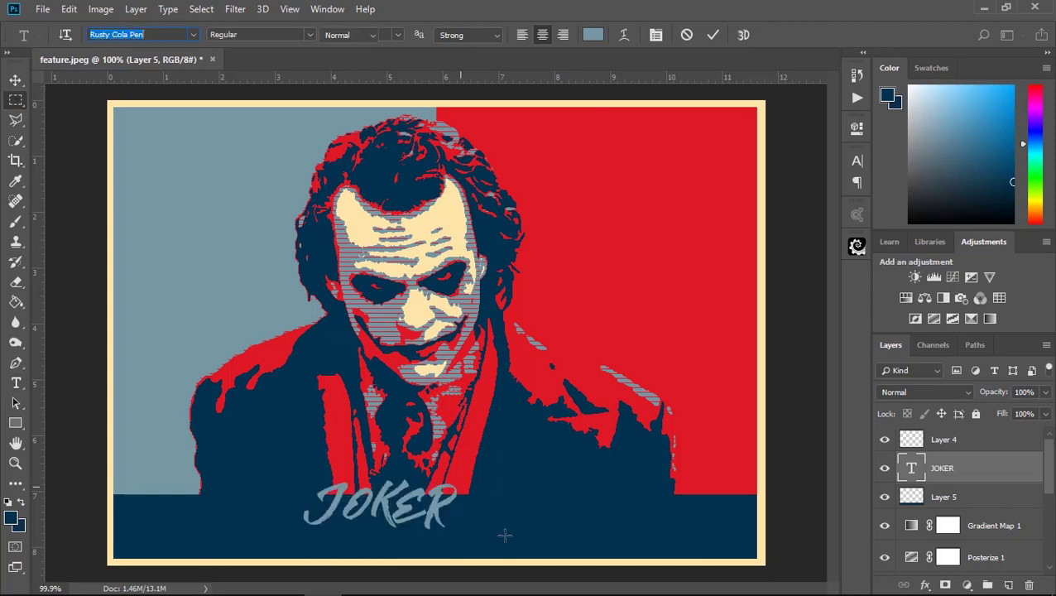
Step: Free-transform the JOKER text to about 118% size, centred in the navy band
key(ctrl+t)
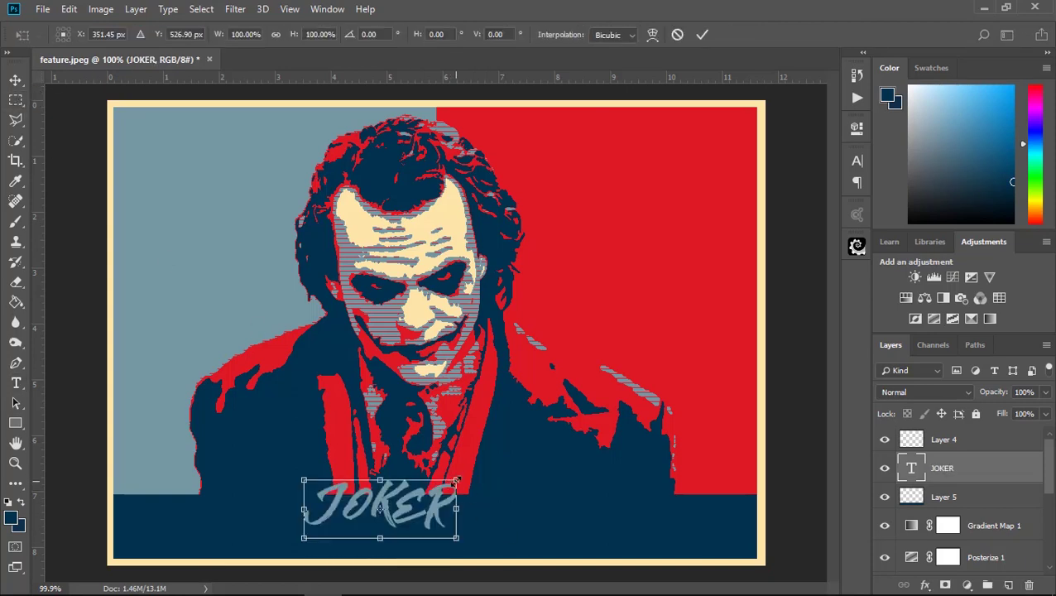
drag(457, 480, 503, 463)
drag(431, 515, 464, 542)
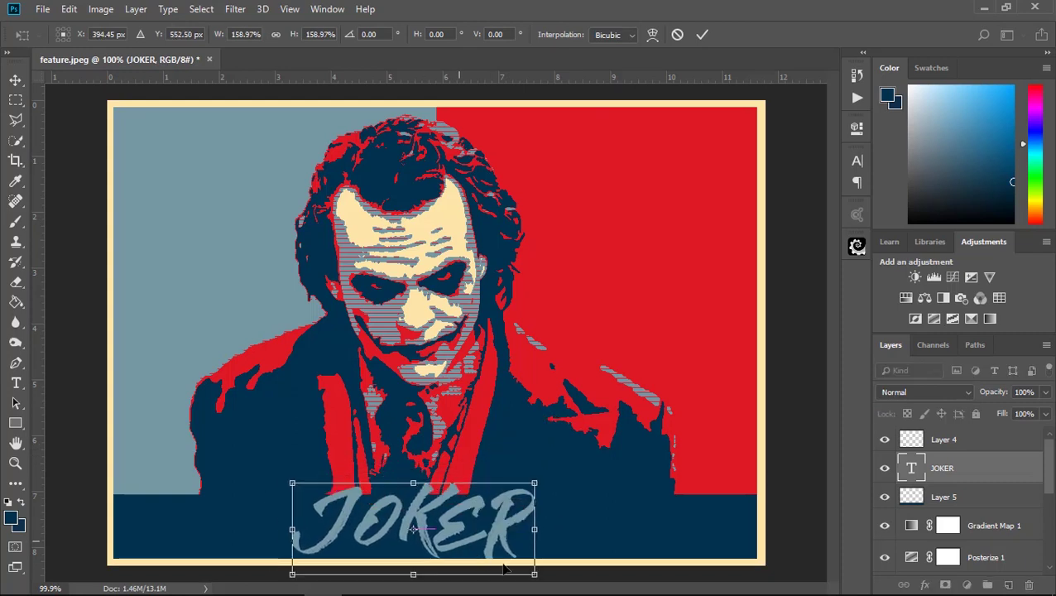
drag(534, 573, 499, 561)
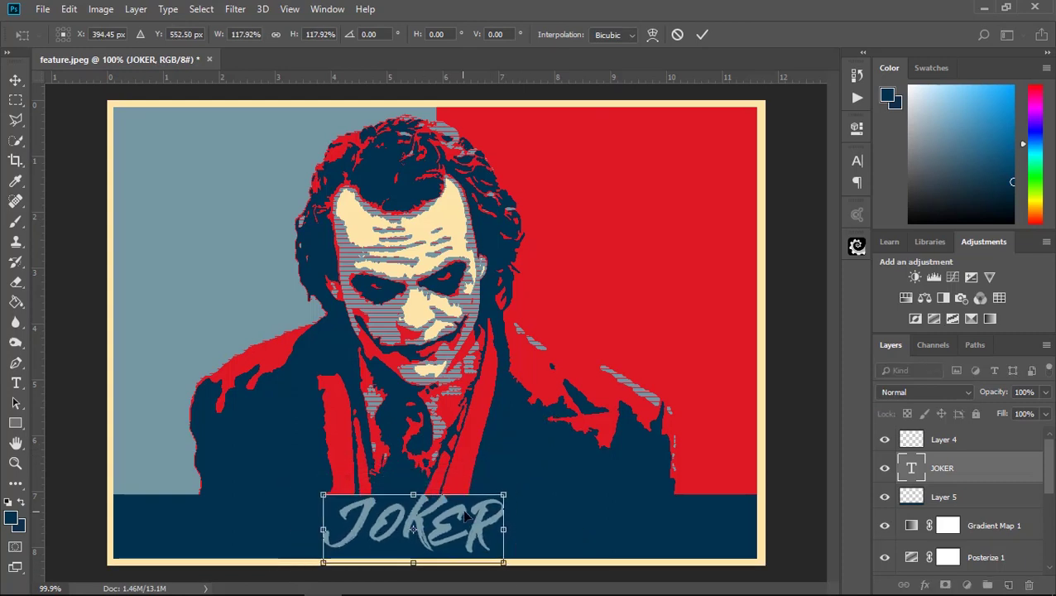
drag(462, 522, 476, 526)
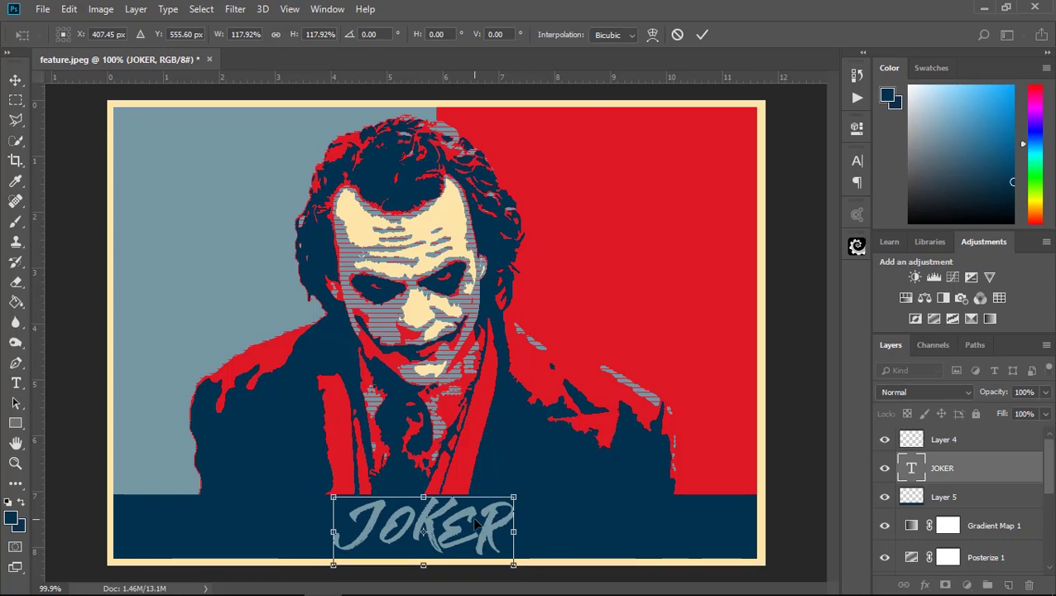
key(Return)
key(m)
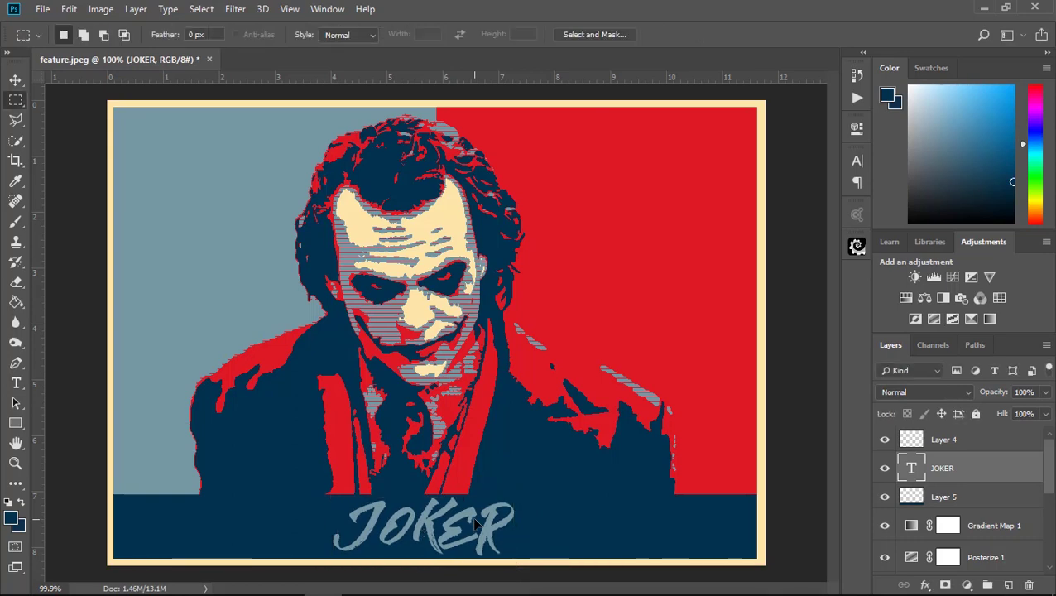